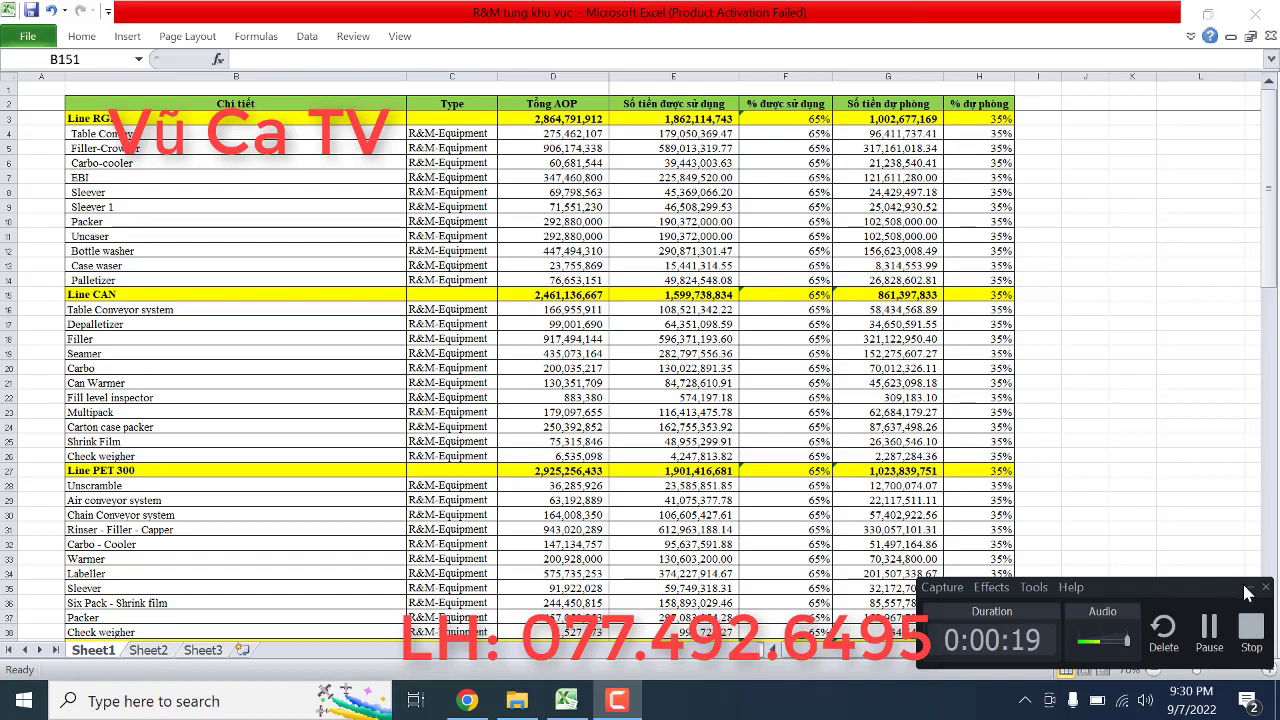
pyautogui.click(1265, 588)
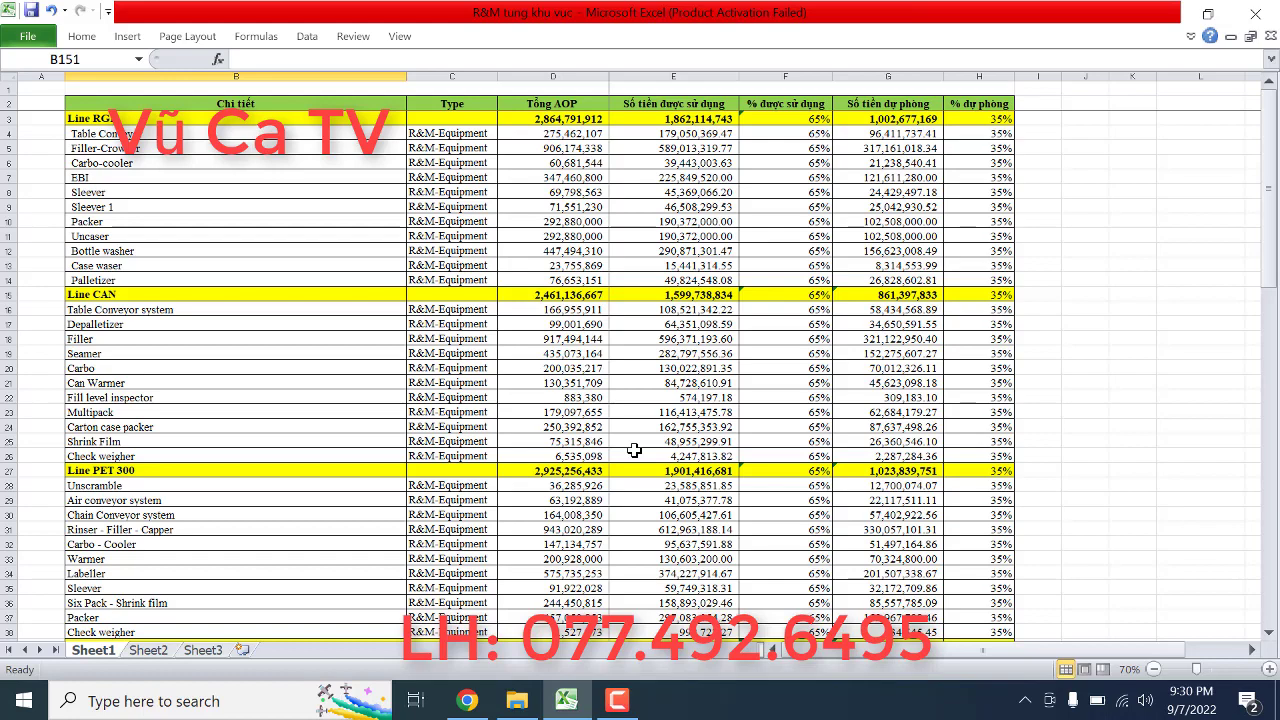
pyautogui.scroll(1, 614, 418)
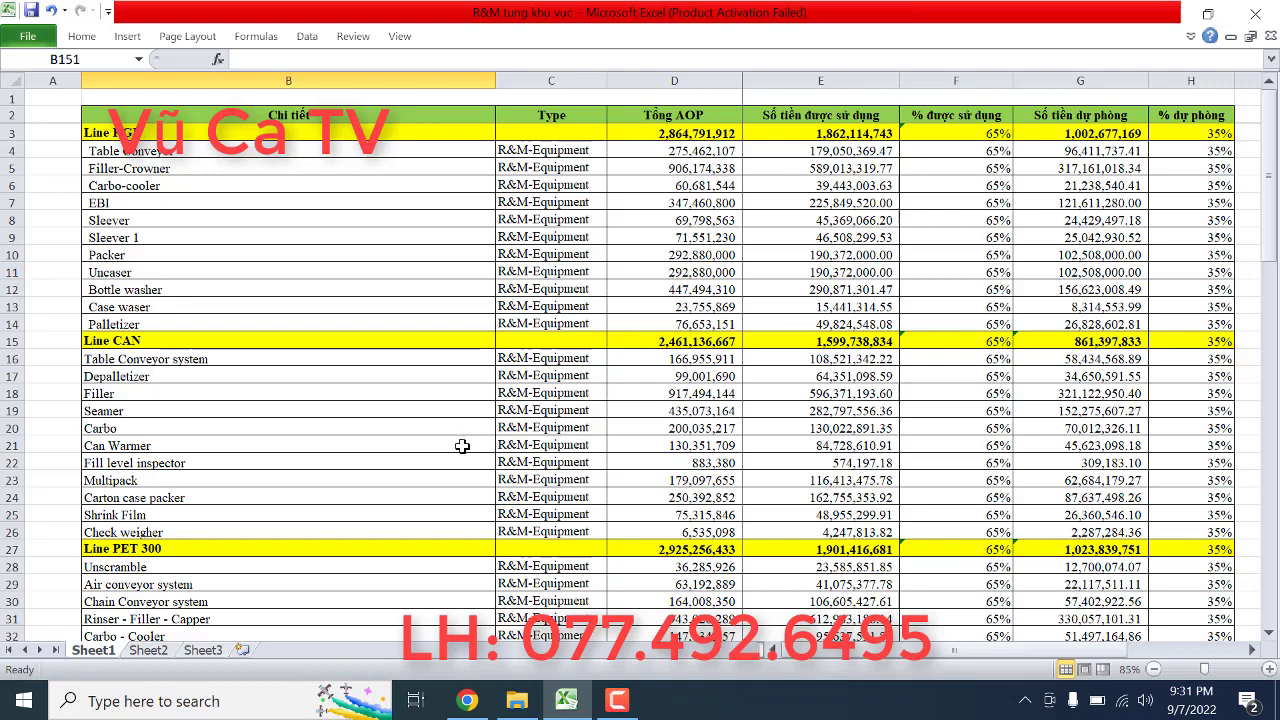
pyautogui.scroll(-1, 462, 446)
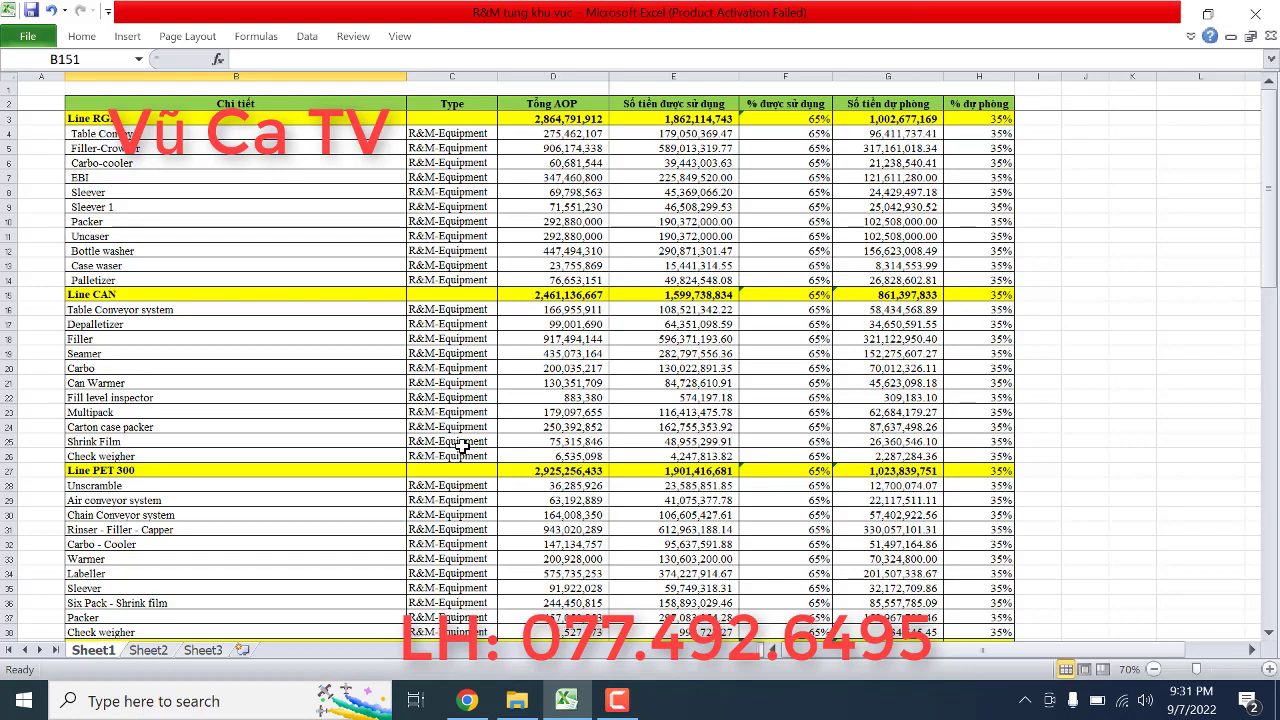
pyautogui.click(618, 702)
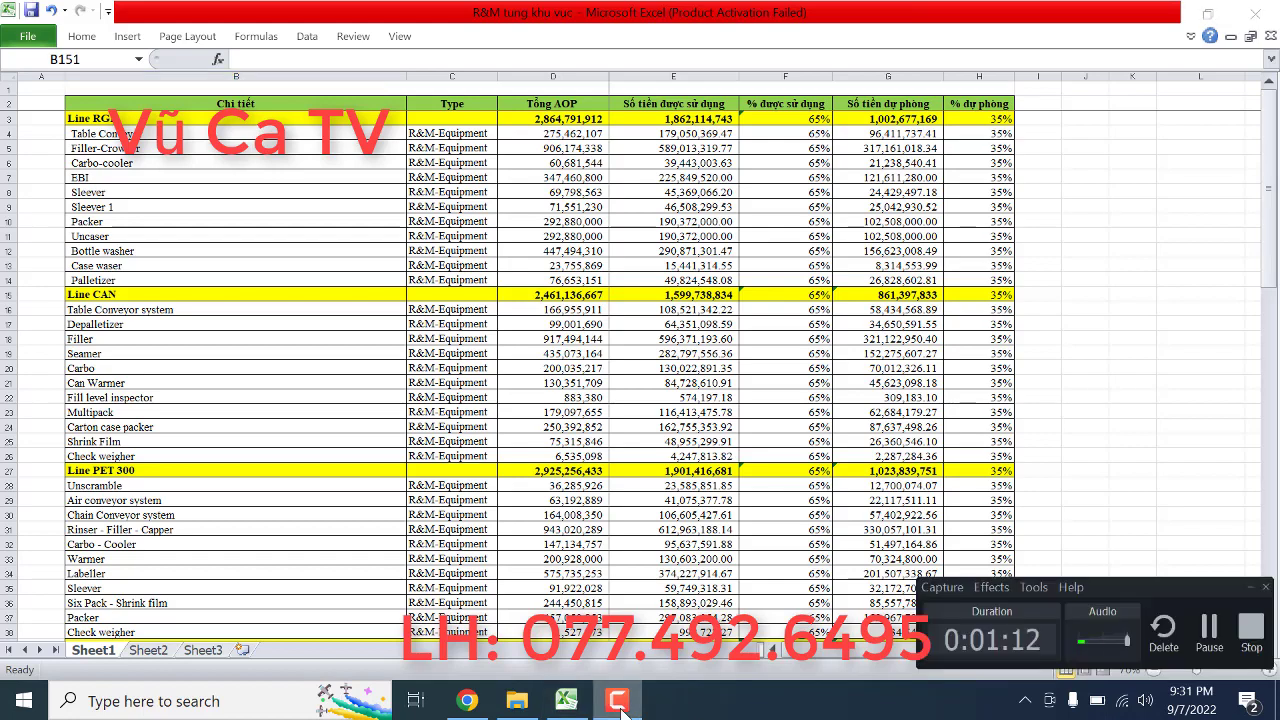
pyautogui.click(618, 702)
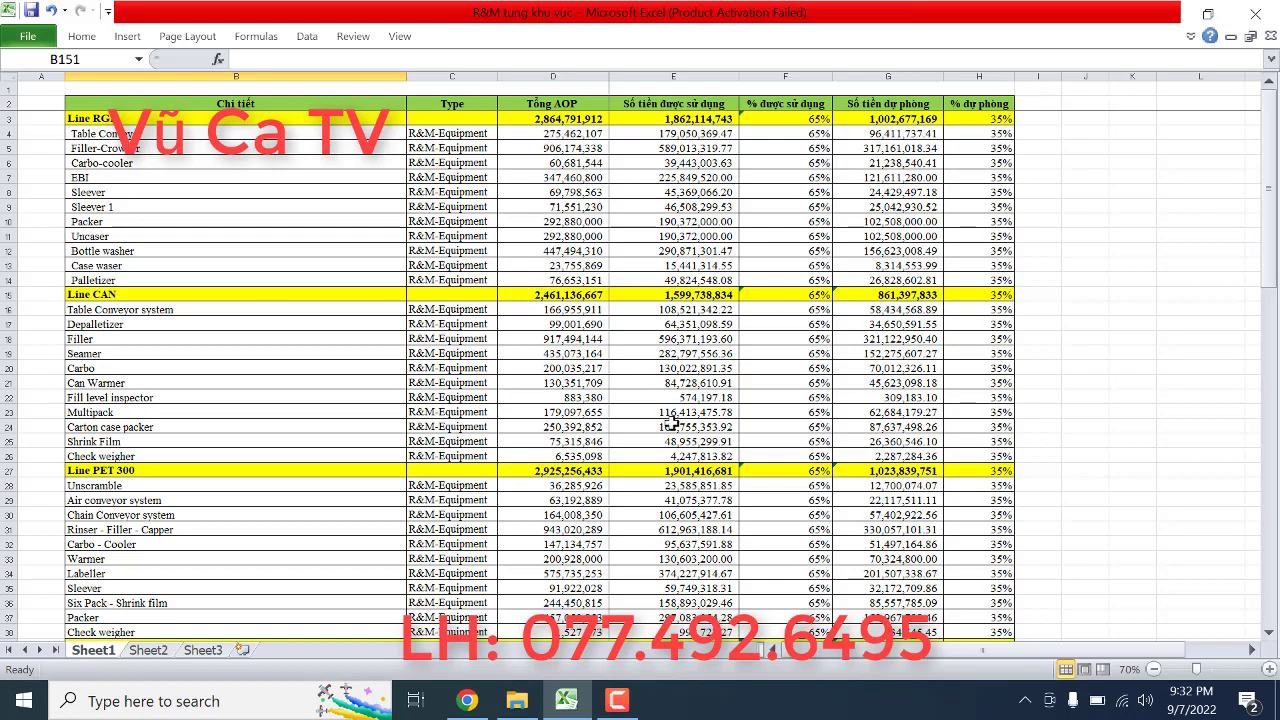
# Step: Look through the whole R&M budget table on Sheet1, from the Line RGB rows down to the grand total row
pyautogui.scroll(-5, 665, 428)
pyautogui.scroll(-20, 665, 428)
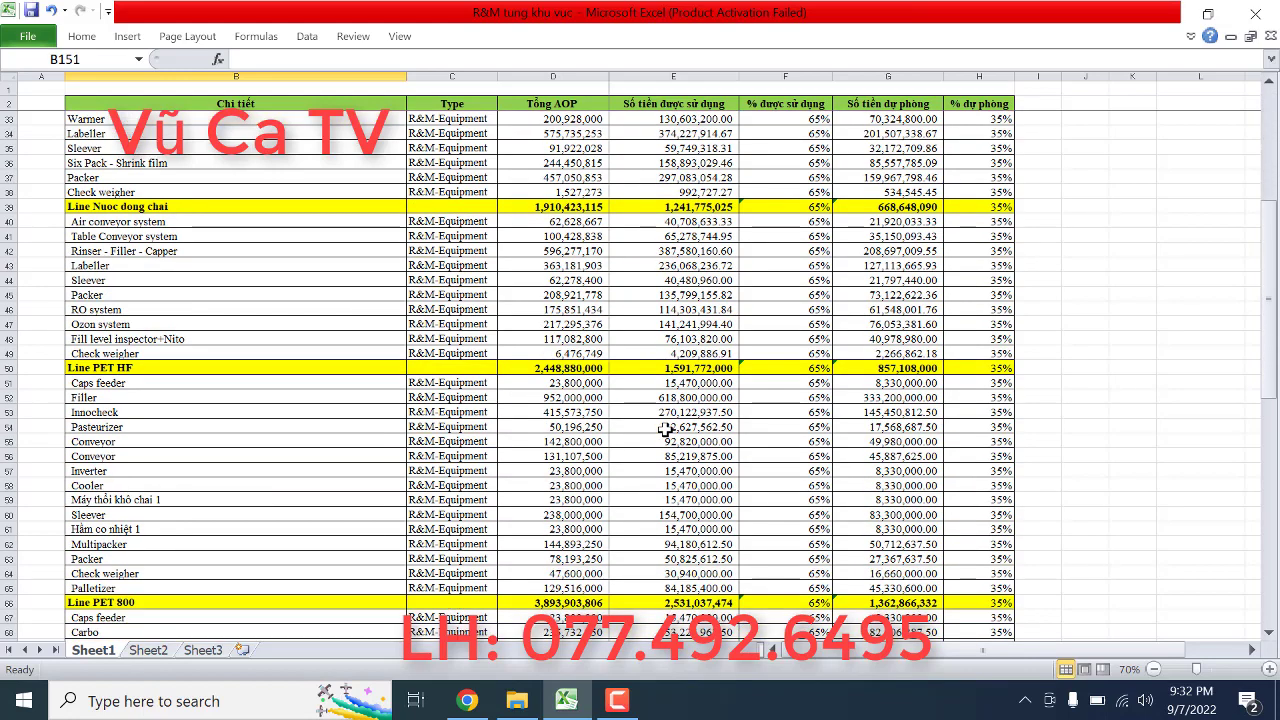
pyautogui.scroll(-8, 665, 428)
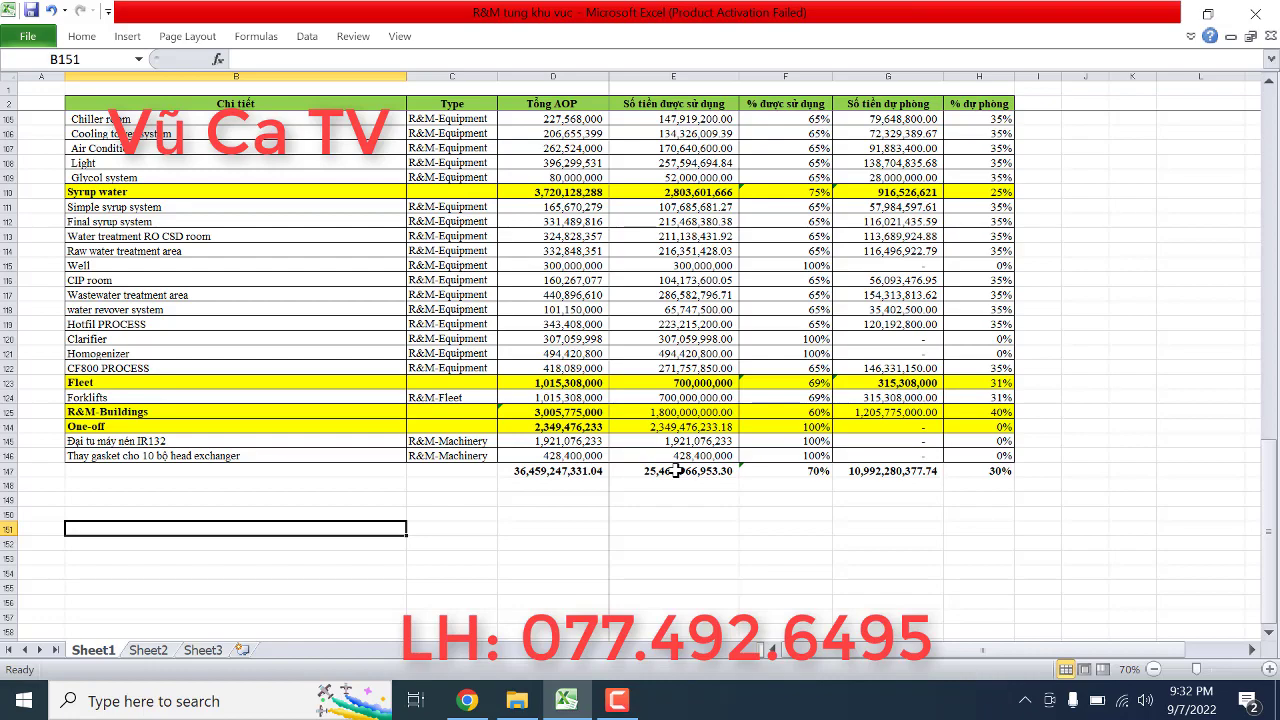
pyautogui.scroll(20, 677, 470)
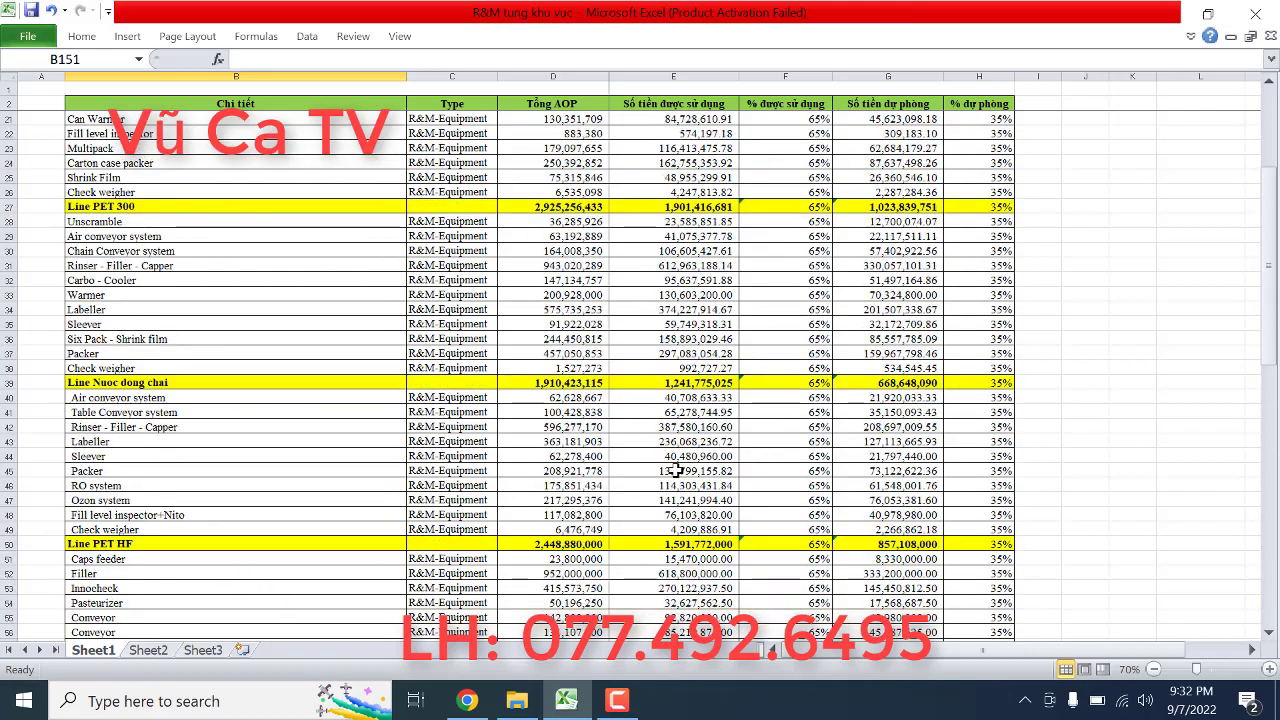
pyautogui.scroll(6, 677, 470)
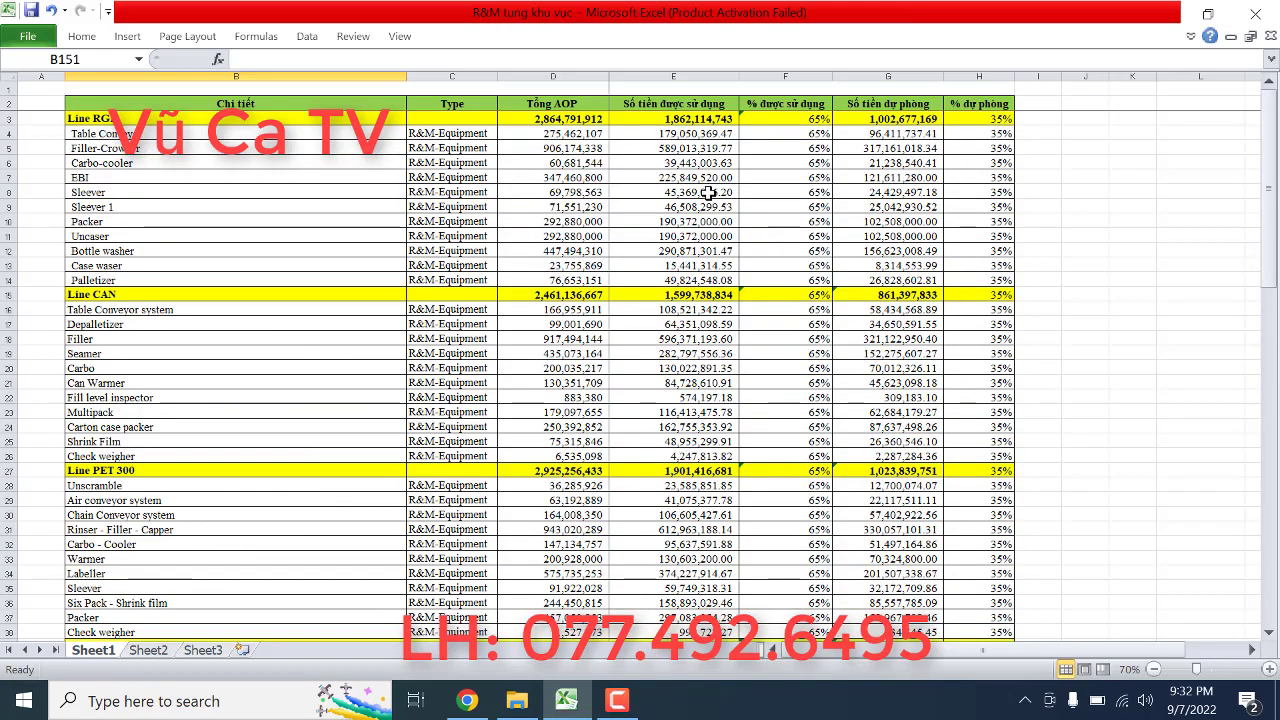
pyautogui.scroll(1, 580, 98)
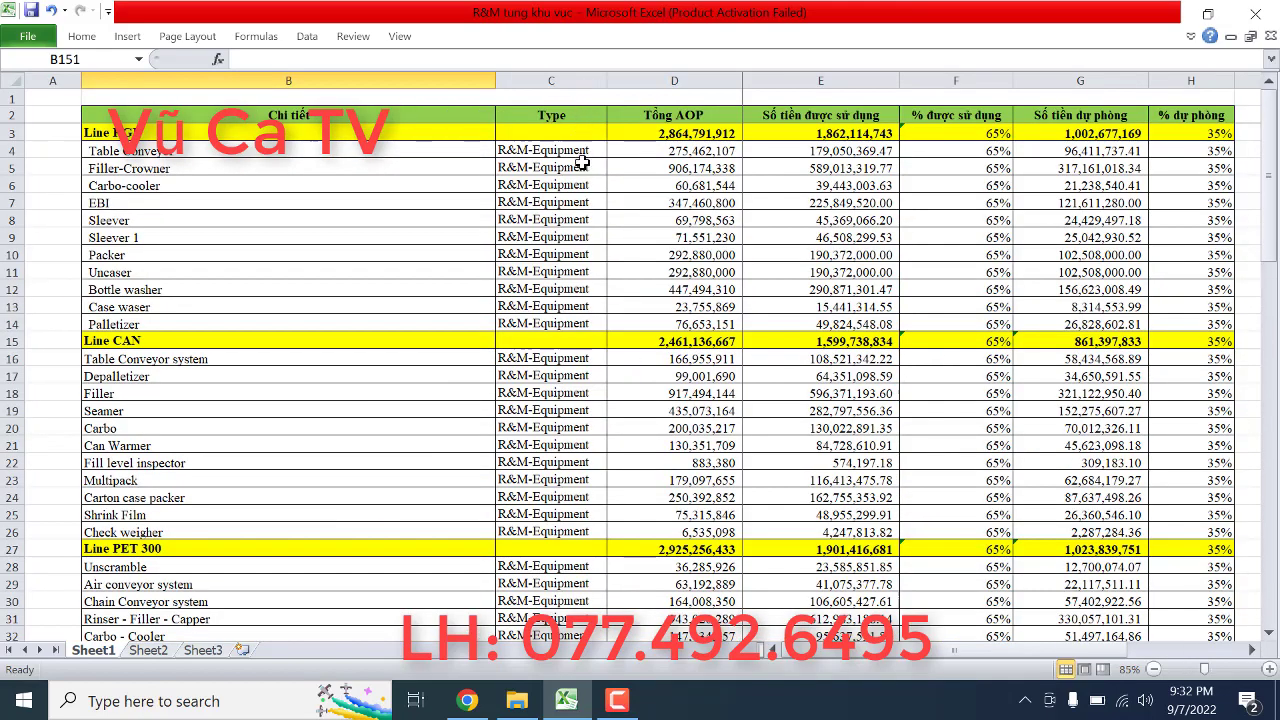
pyautogui.scroll(-1, 544, 208)
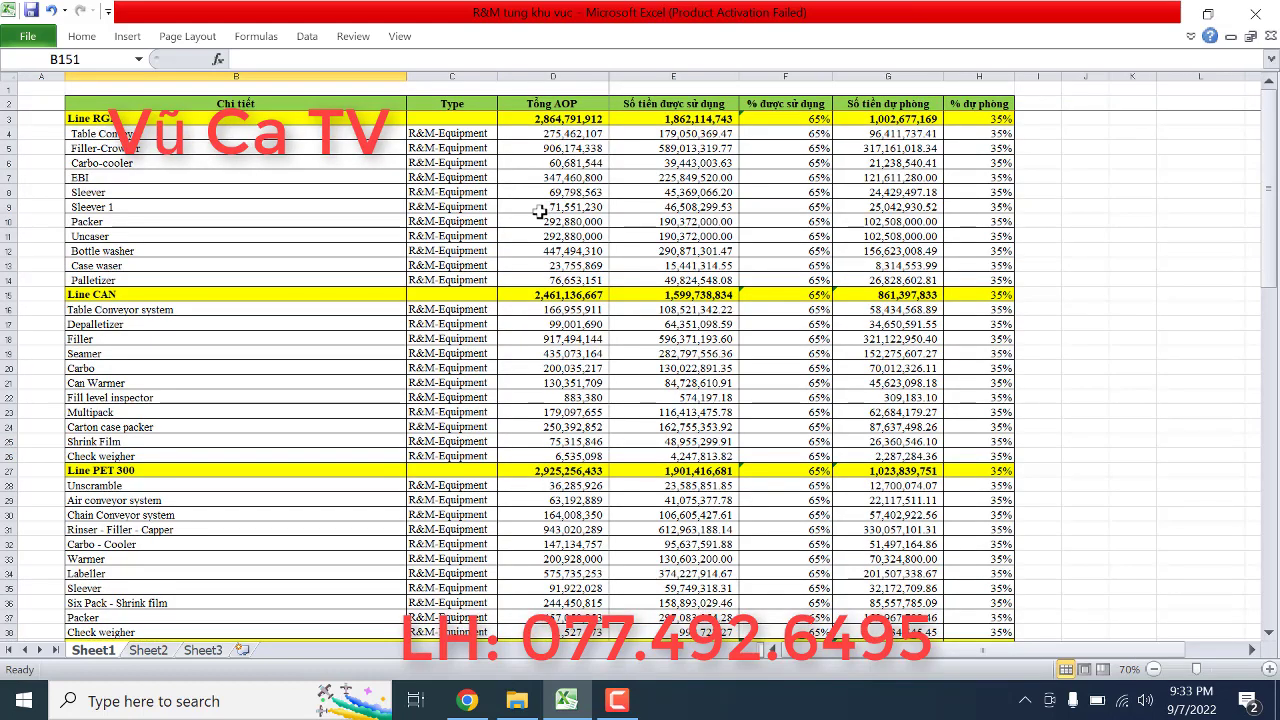
pyautogui.scroll(-5, 482, 315)
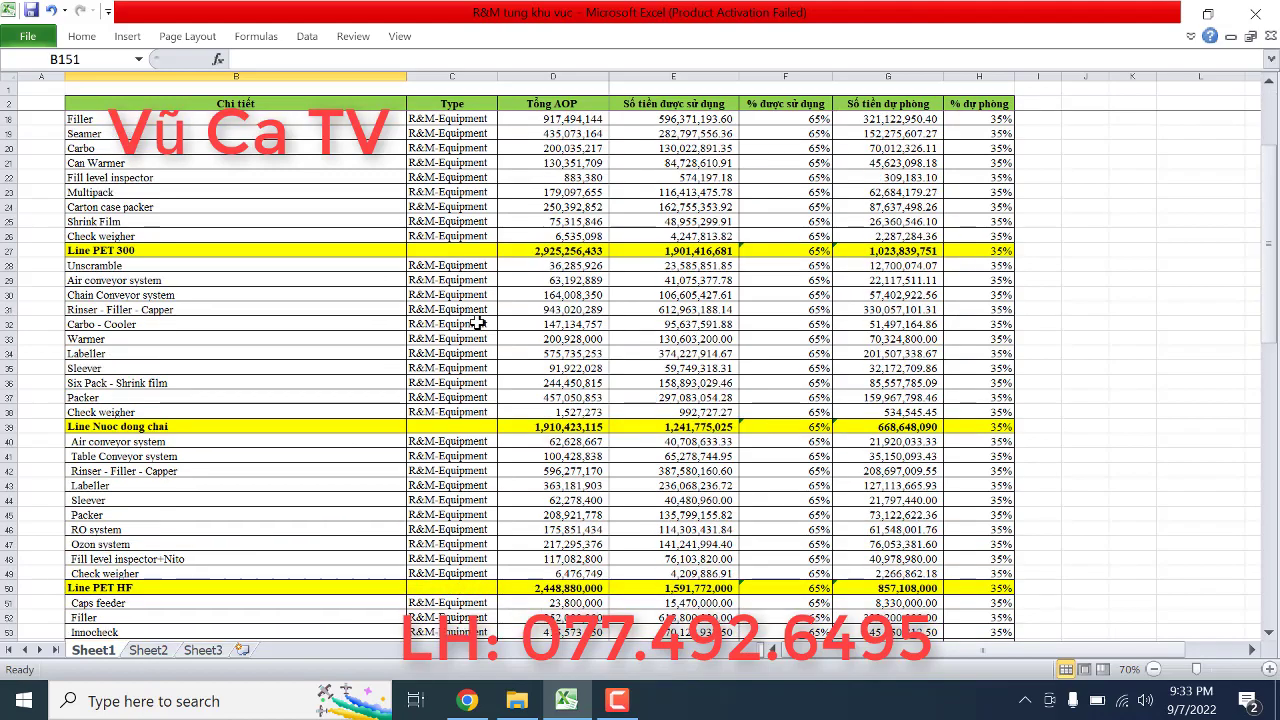
pyautogui.scroll(-20, 478, 323)
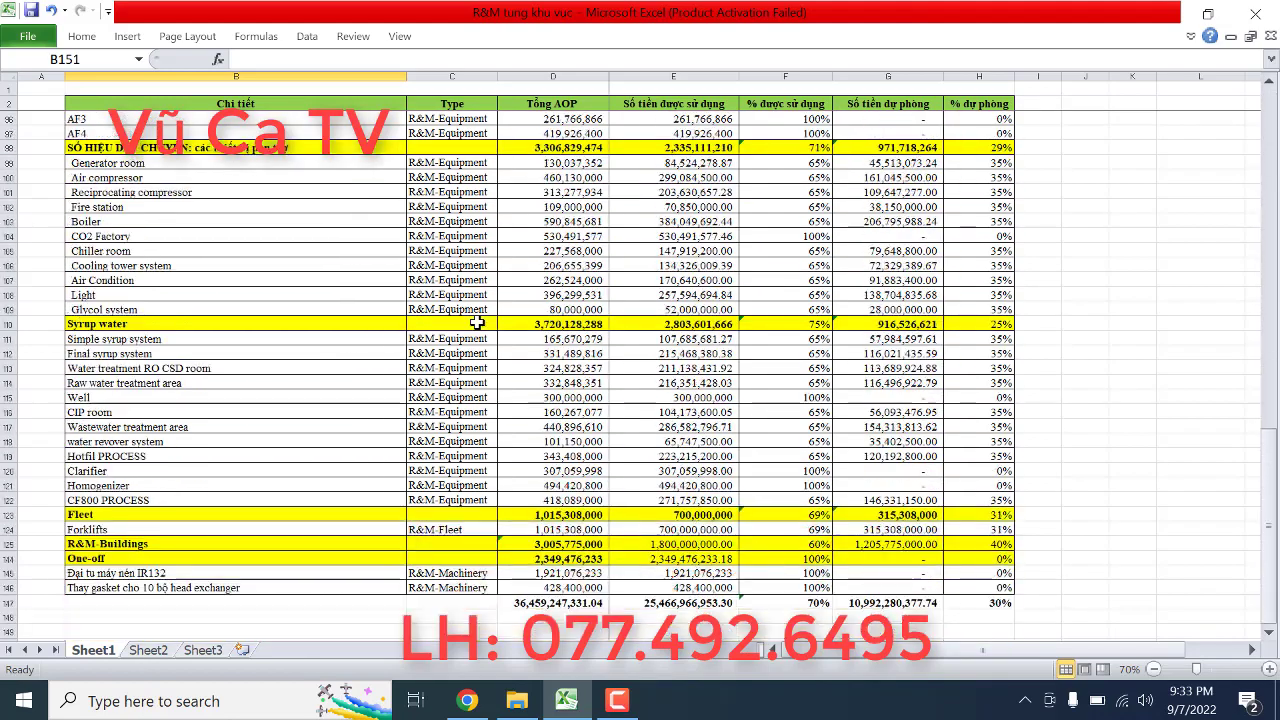
pyautogui.scroll(-3, 478, 323)
pyautogui.scroll(20, 478, 323)
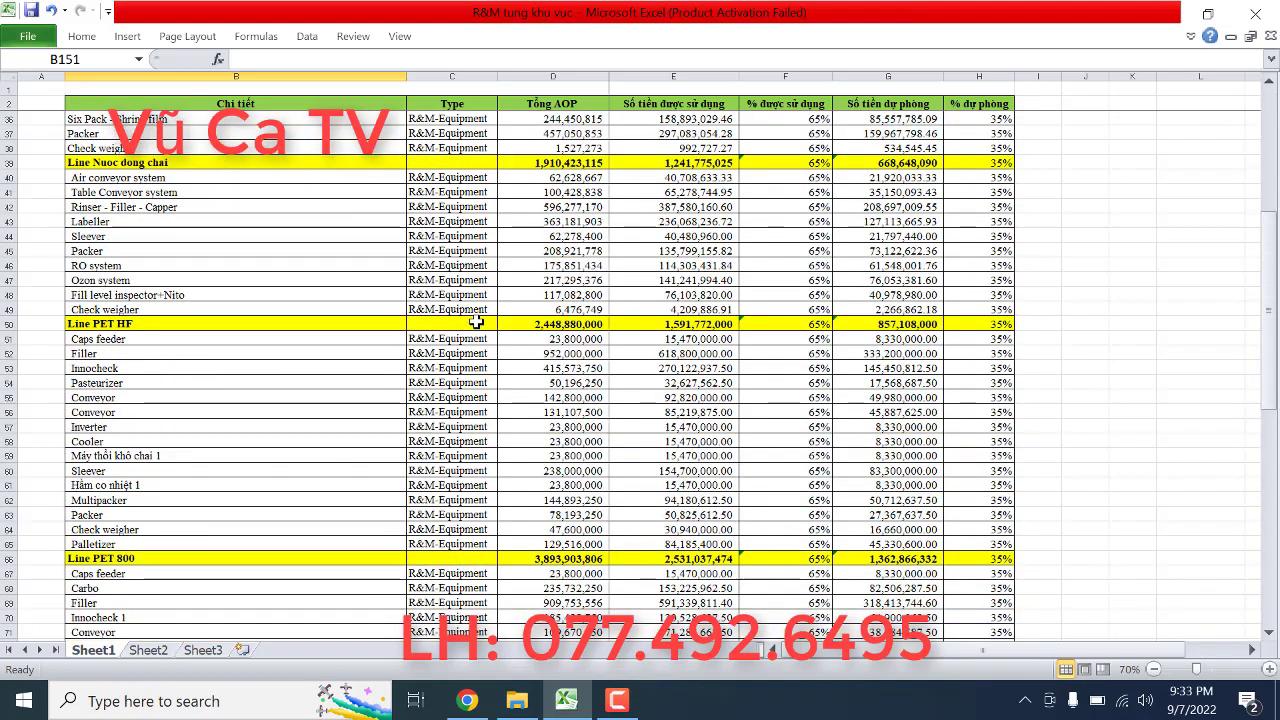
pyautogui.scroll(11, 478, 323)
# Step: Examine the entries in the Type column and the grand total formula in the Tổng AOP column
pyautogui.click(465, 103)
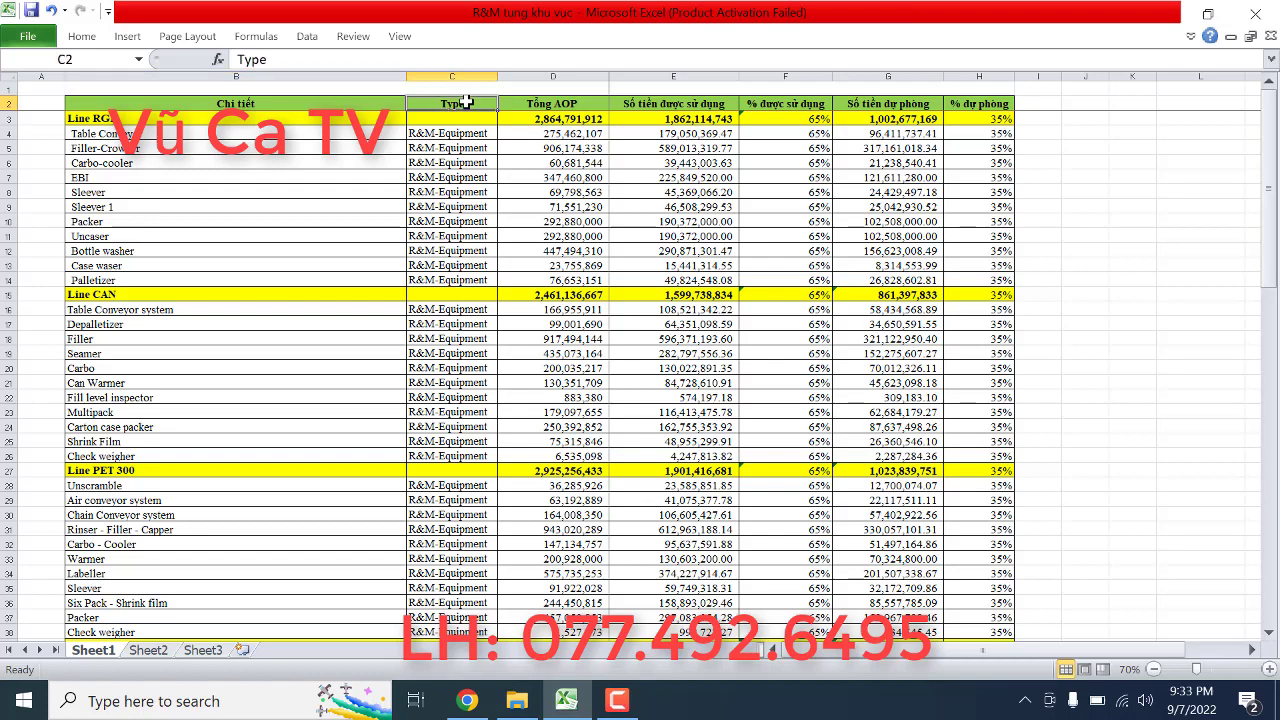
pyautogui.click(453, 132)
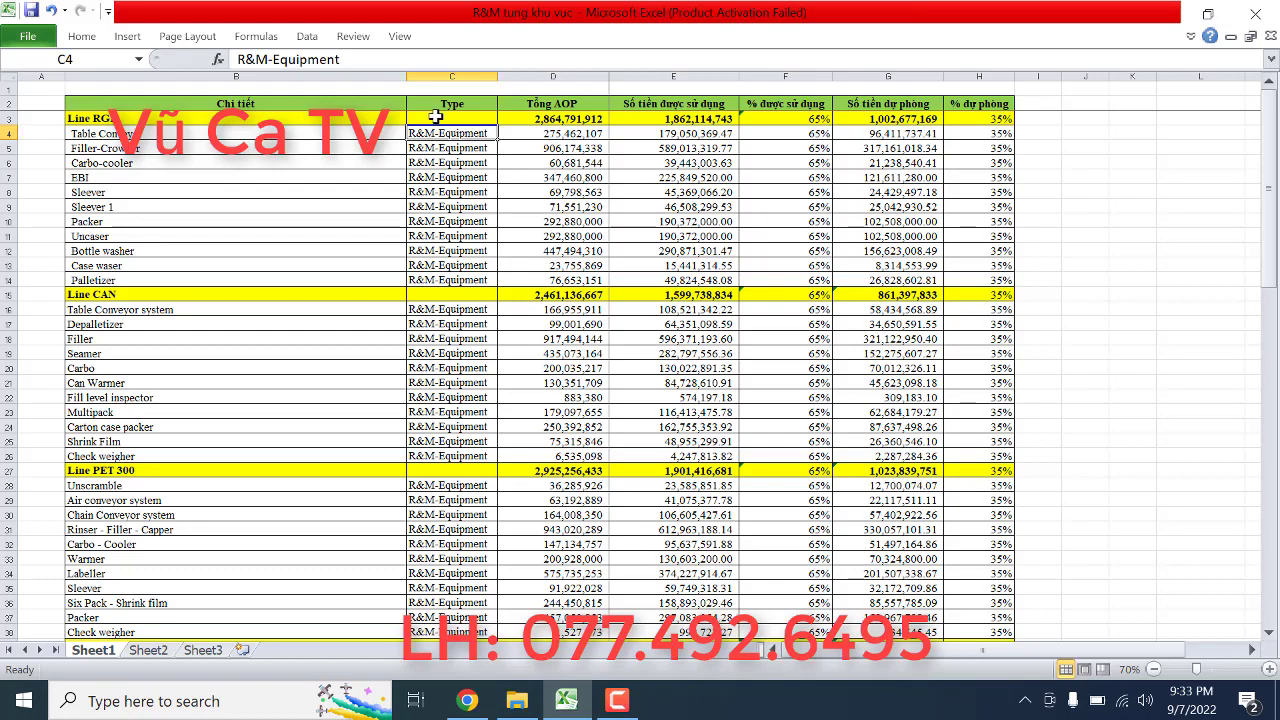
pyautogui.scroll(1, 430, 115)
pyautogui.scroll(-1, 415, 216)
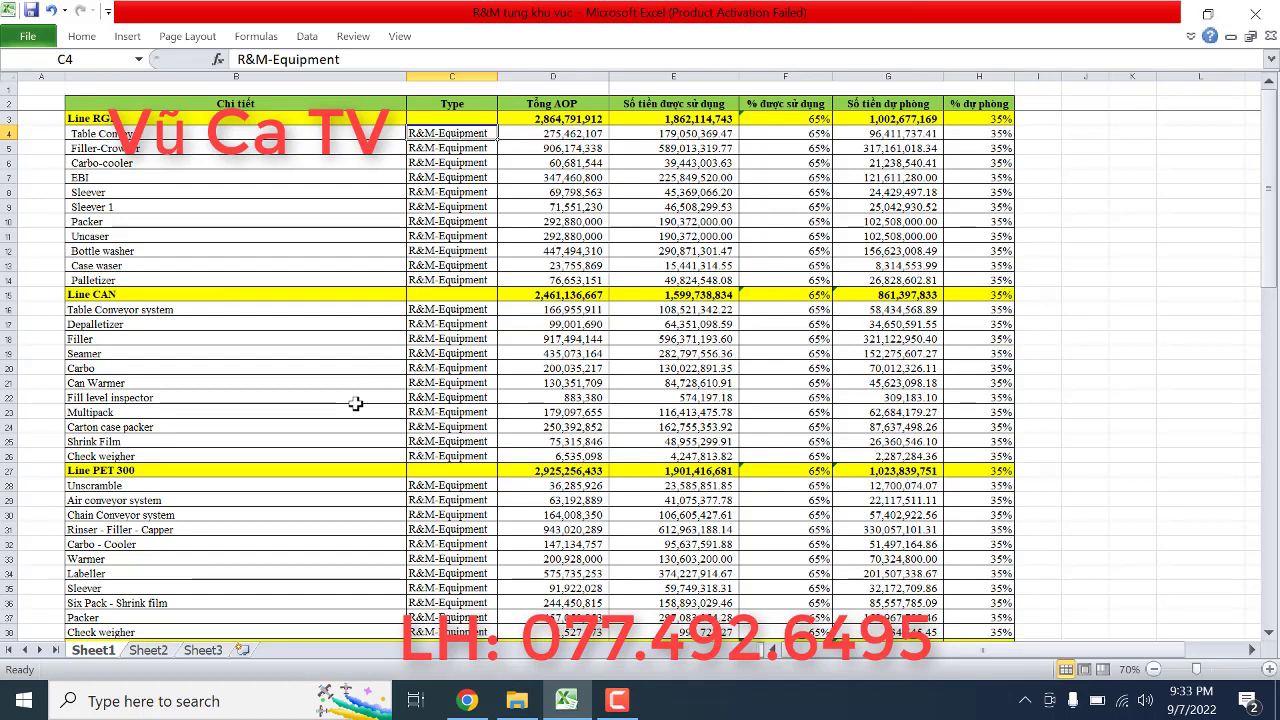
pyautogui.scroll(-15, 355, 403)
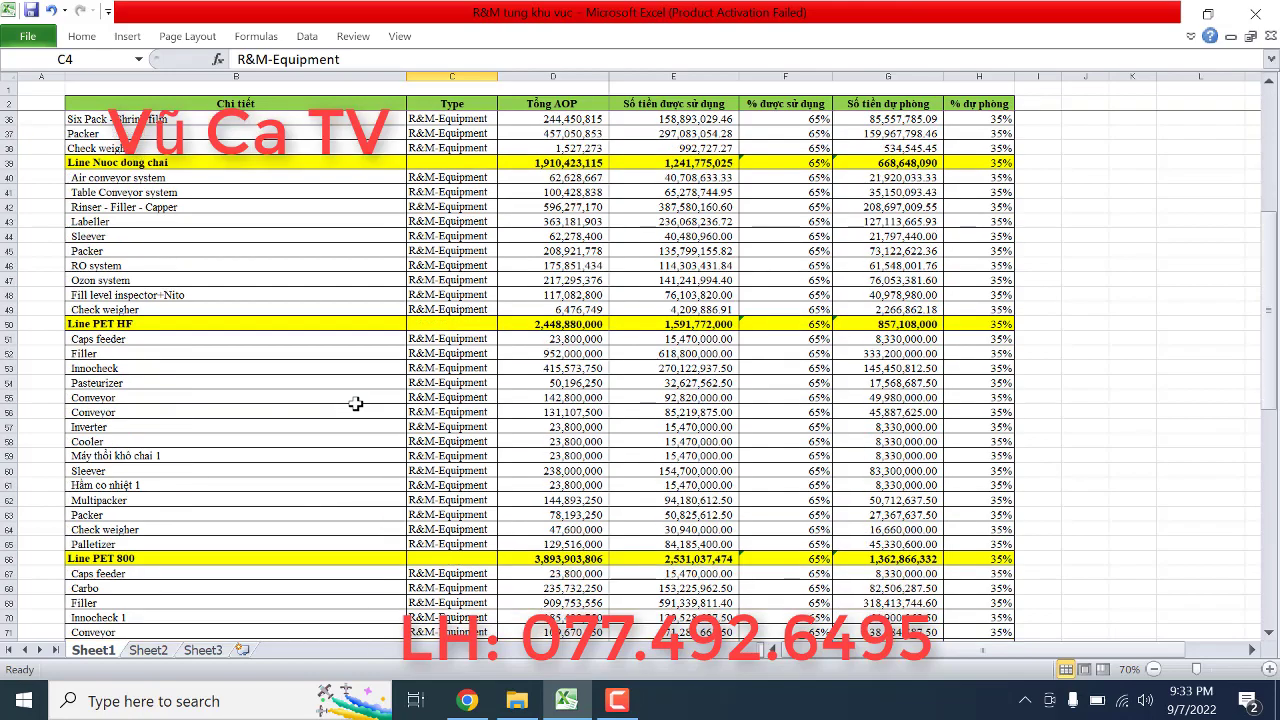
pyautogui.scroll(-15, 355, 403)
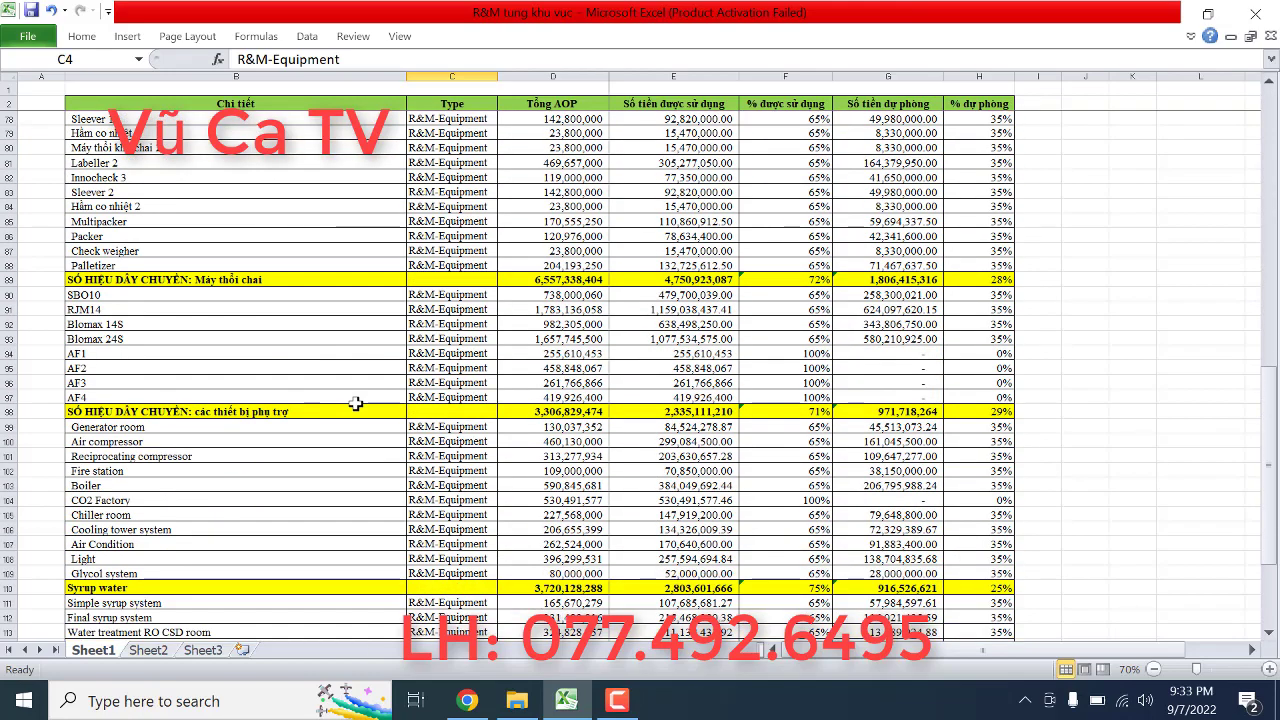
pyautogui.scroll(-4, 355, 403)
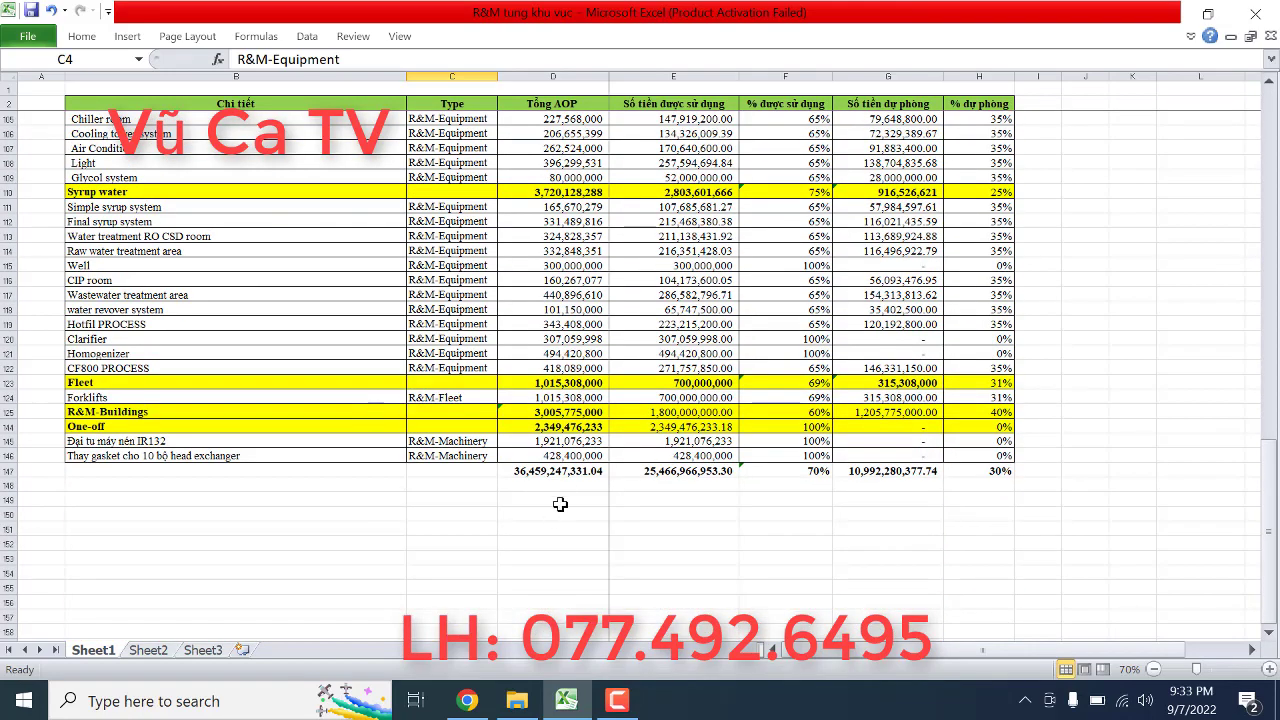
pyautogui.click(563, 472)
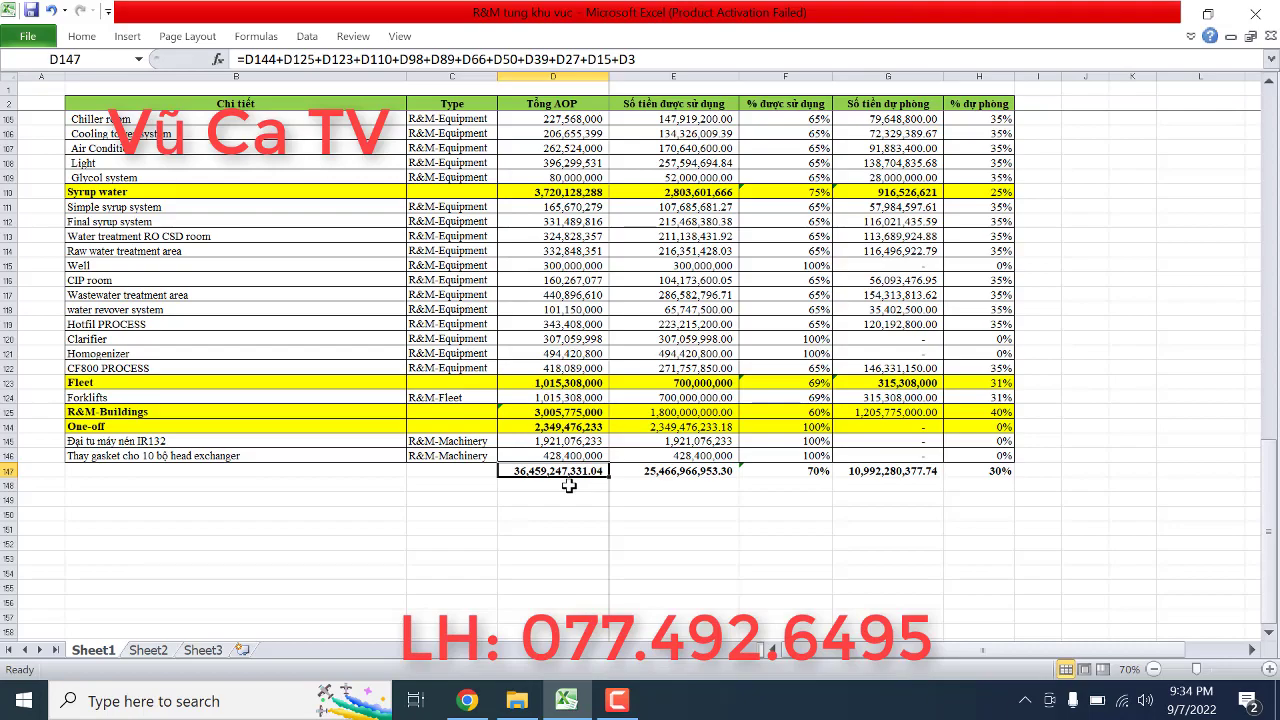
pyautogui.scroll(20, 557, 398)
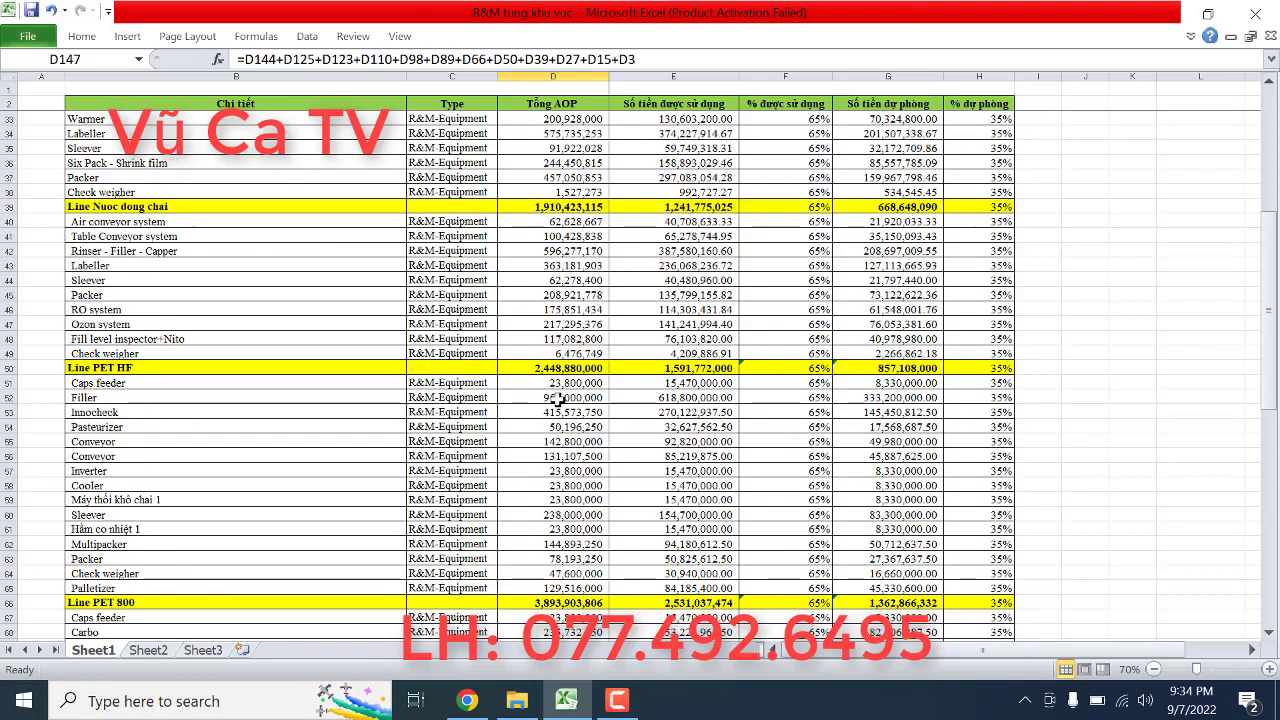
pyautogui.scroll(10, 557, 398)
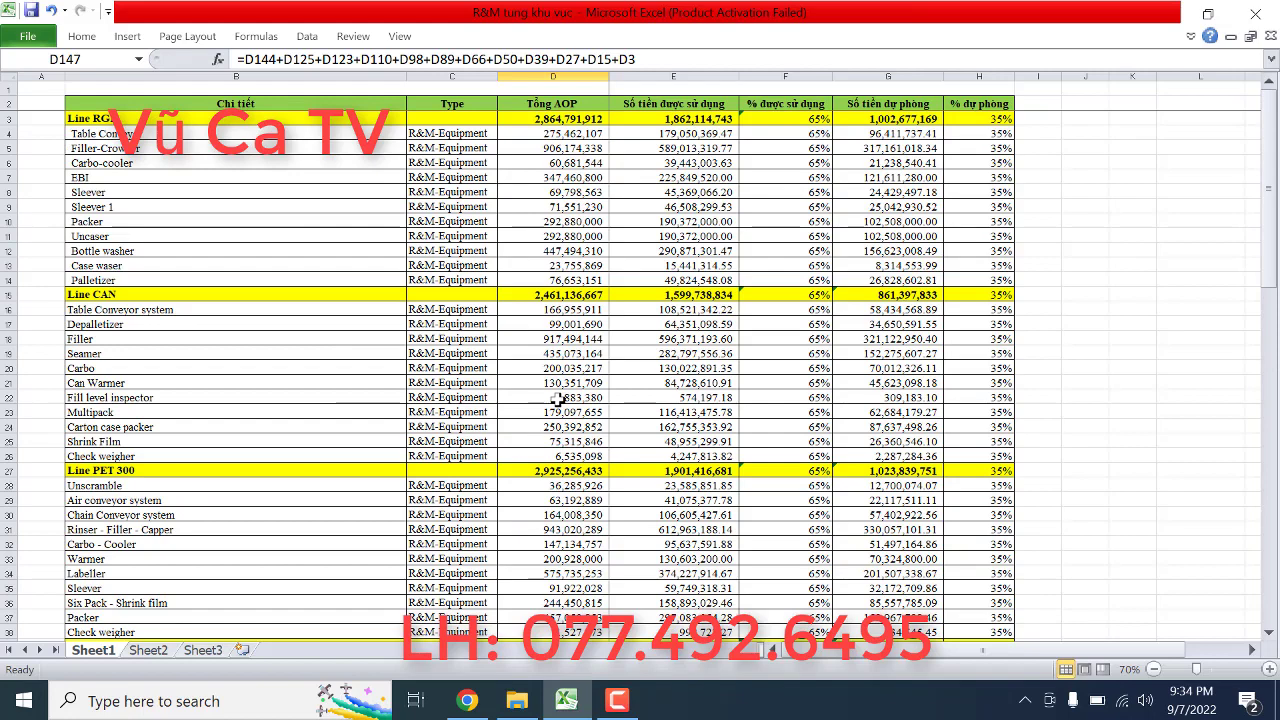
pyautogui.keyDown('ctrl'); pyautogui.scroll(1, 505, 205); pyautogui.keyUp('ctrl')
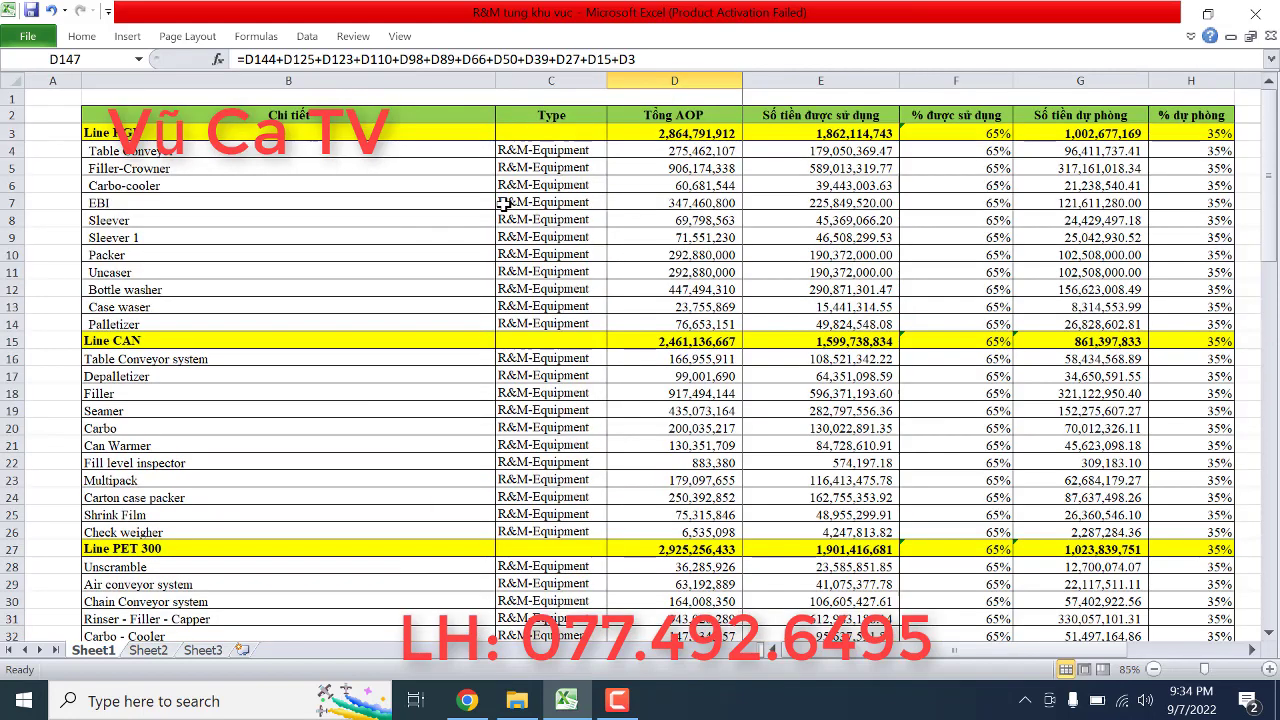
pyautogui.keyDown('ctrl'); pyautogui.scroll(-1, 478, 258); pyautogui.keyUp('ctrl')
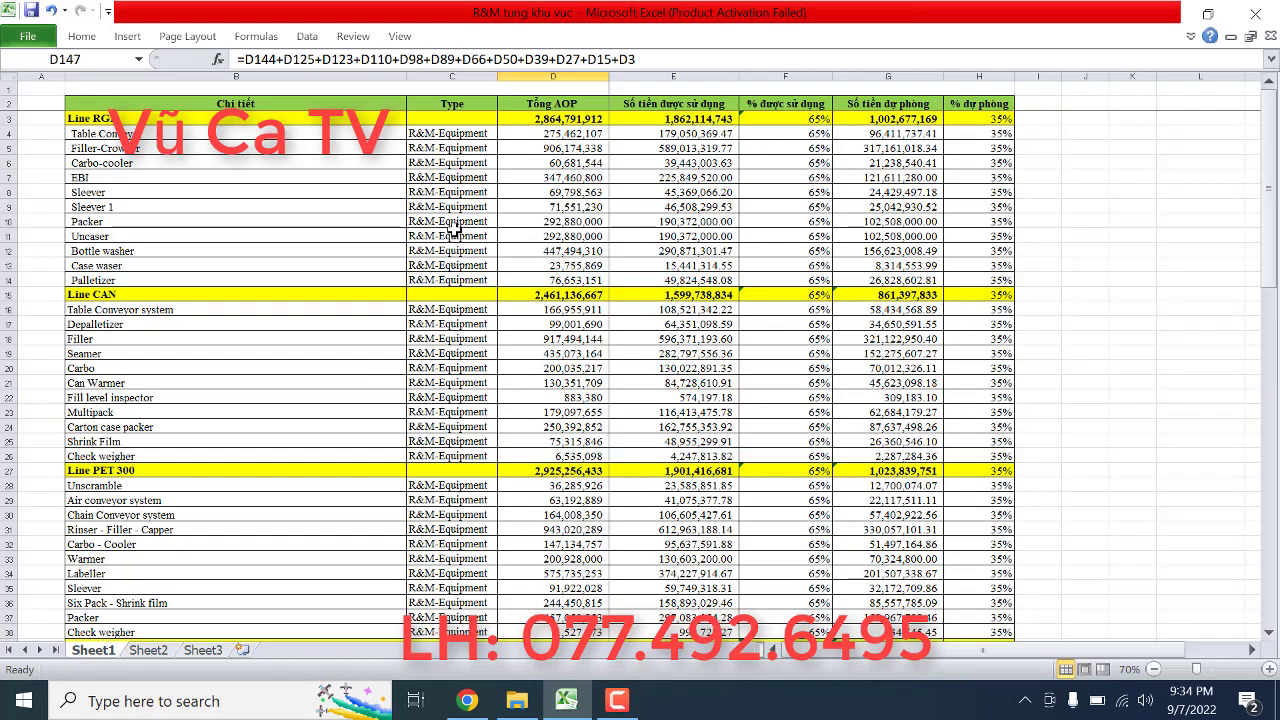
pyautogui.keyDown('ctrl'); pyautogui.scroll(1, 453, 229); pyautogui.keyUp('ctrl')
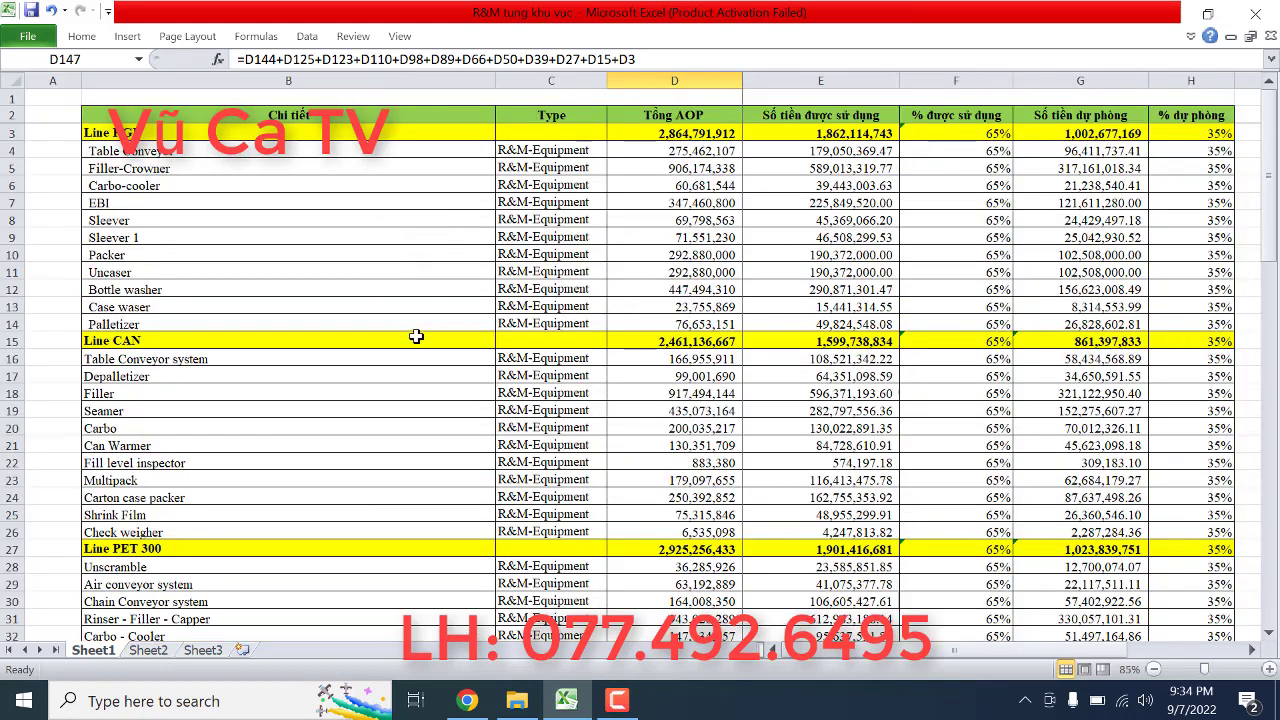
pyautogui.keyDown('ctrl'); pyautogui.scroll(-1, 377, 319); pyautogui.keyUp('ctrl')
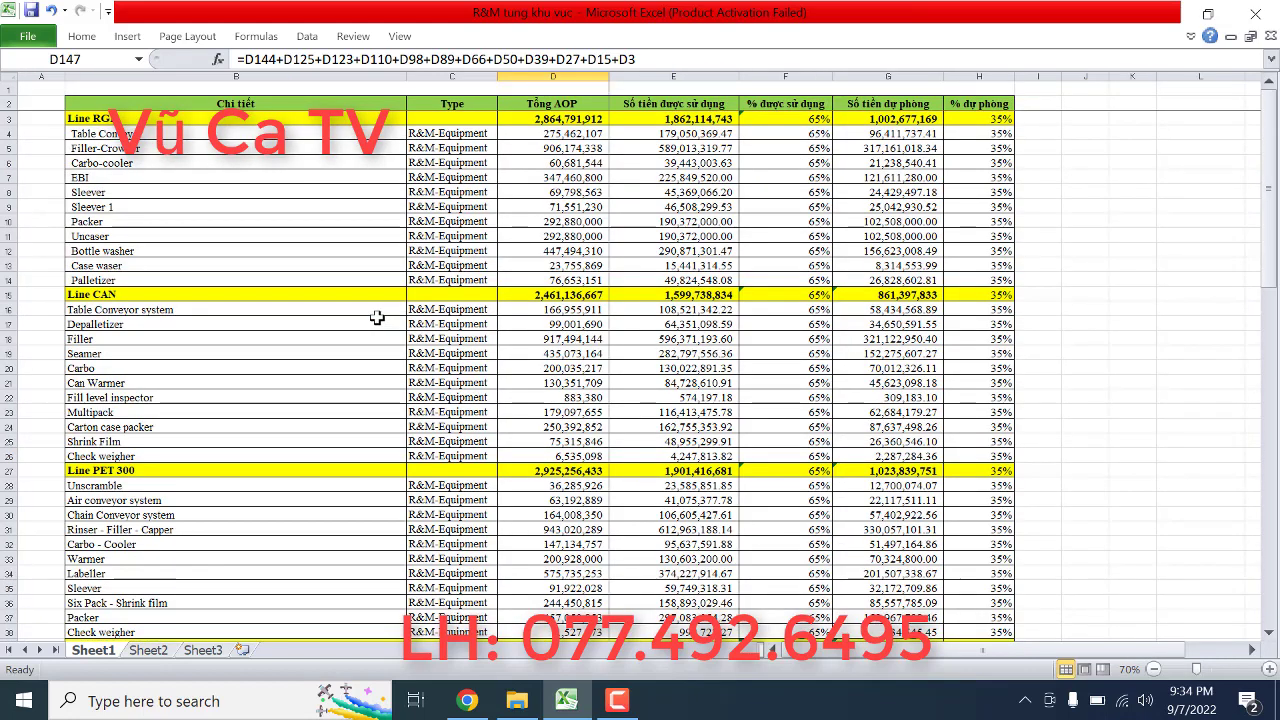
# Step: Go through the highlighted production line headings in the Chi tiết column, from Line RGB to Line PET 800
pyautogui.click(207, 119)
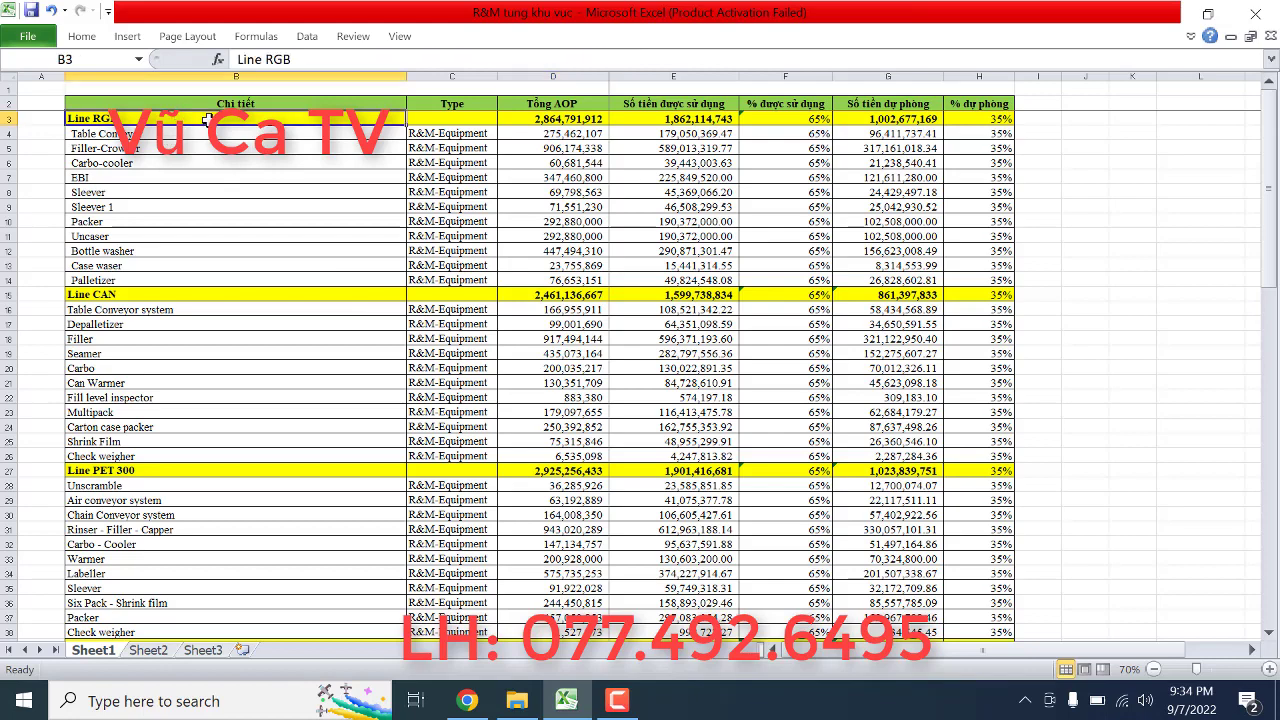
pyautogui.click(224, 296)
pyautogui.scroll(-2, 258, 368)
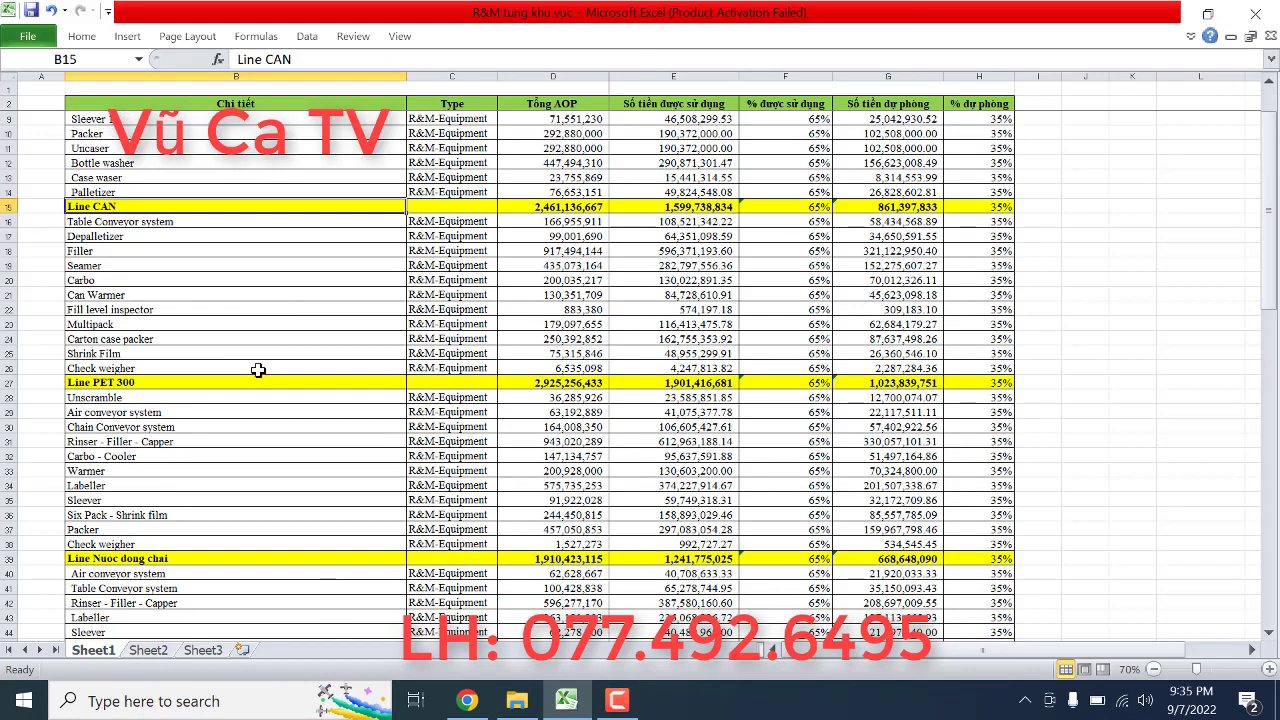
pyautogui.click(207, 381)
pyautogui.scroll(-3, 230, 382)
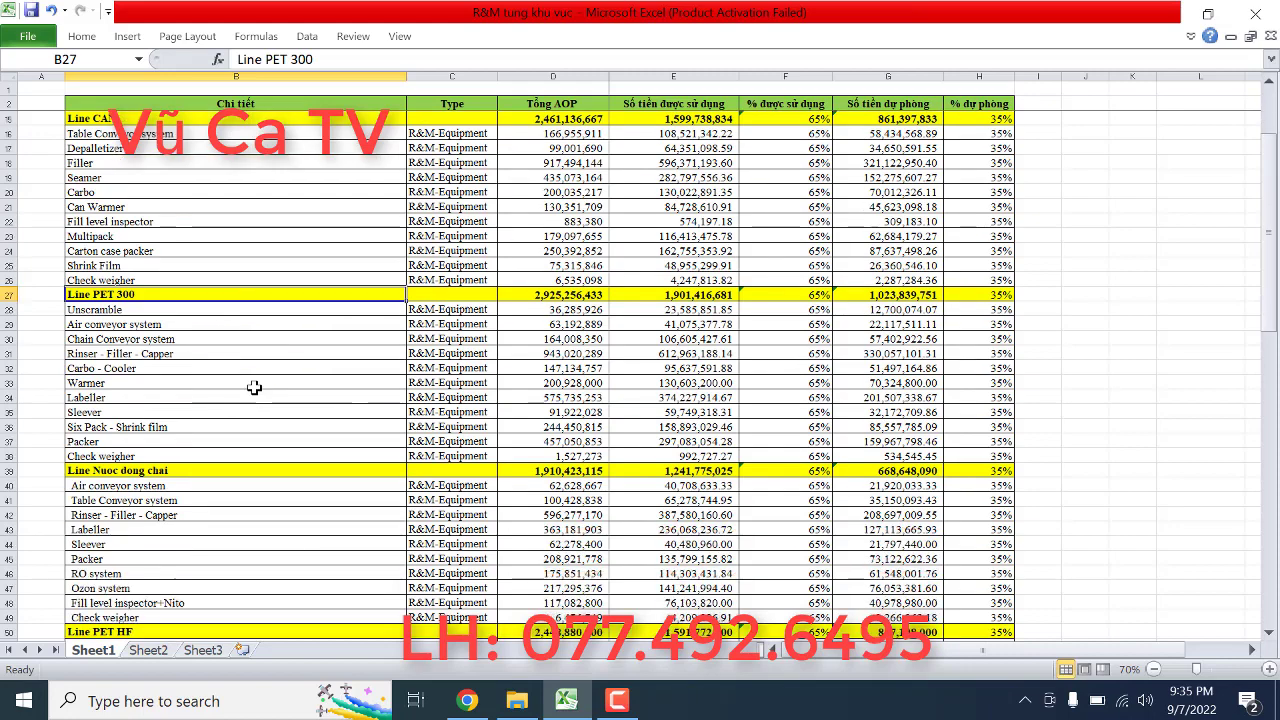
pyautogui.click(192, 425)
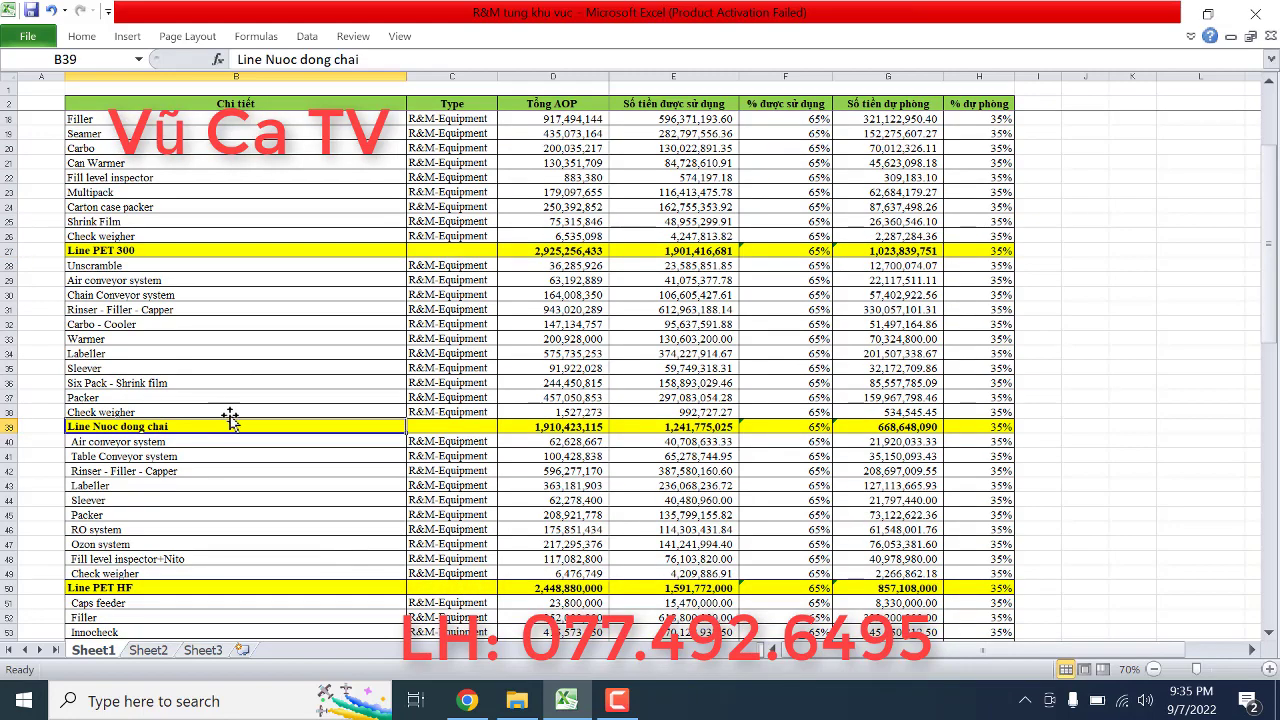
pyautogui.scroll(-2, 230, 420)
pyautogui.click(183, 499)
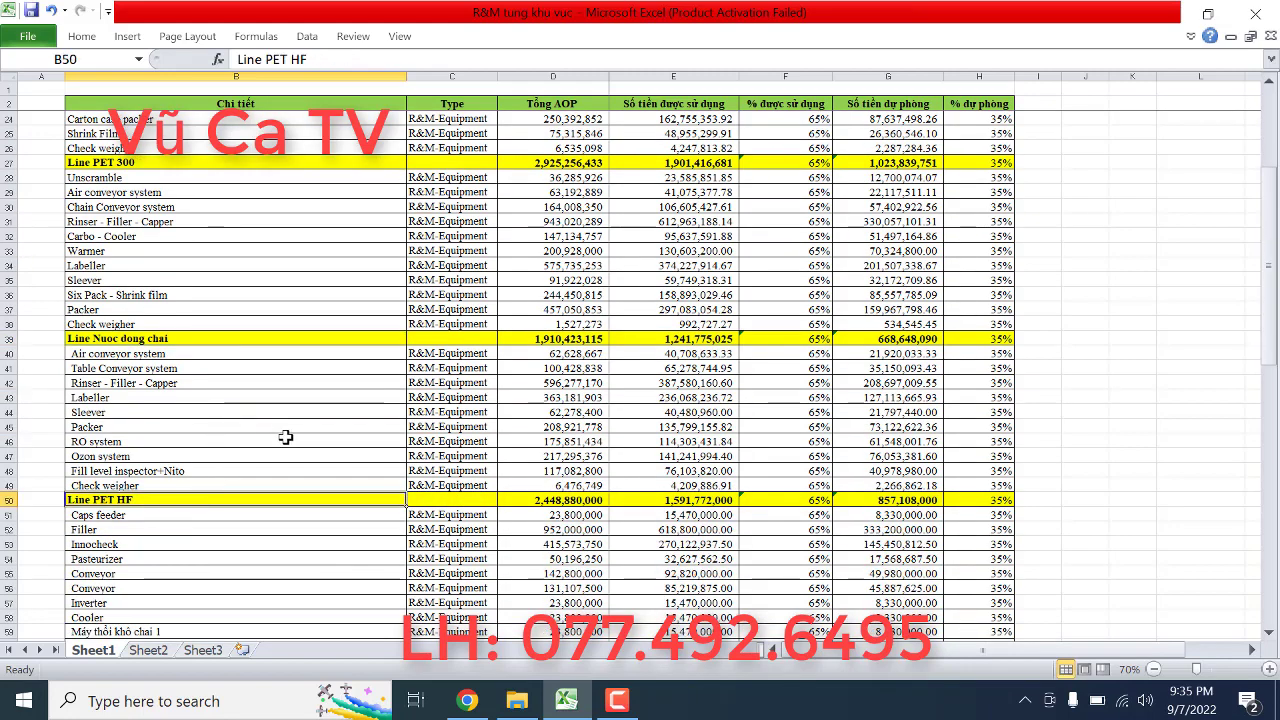
pyautogui.scroll(-2, 285, 437)
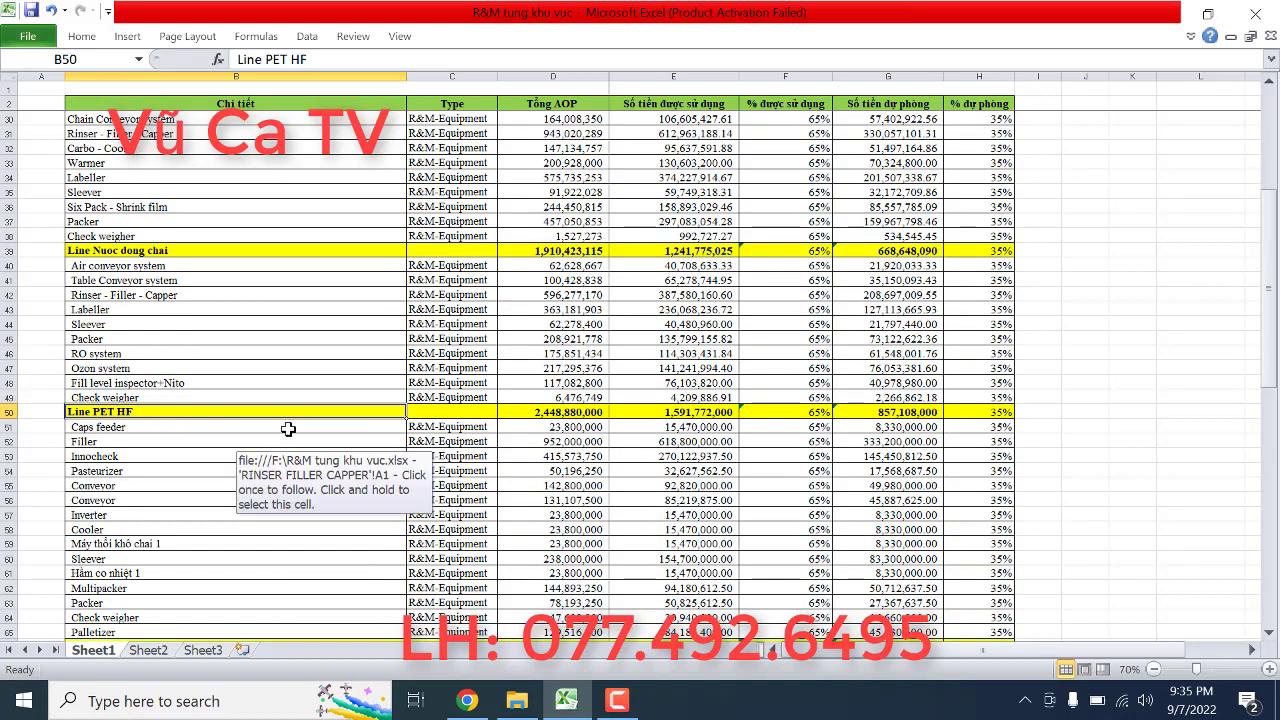
pyautogui.scroll(-3, 302, 420)
pyautogui.scroll(-1, 302, 420)
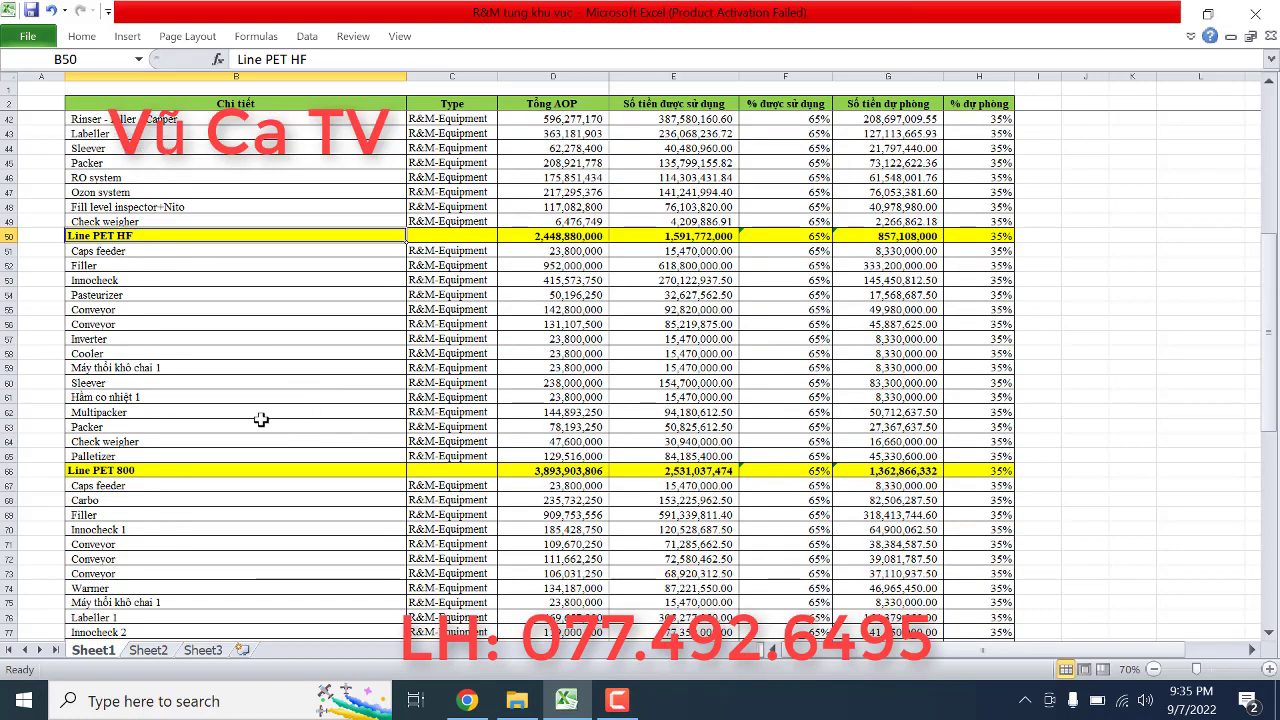
pyautogui.click(205, 470)
pyautogui.scroll(-1, 328, 416)
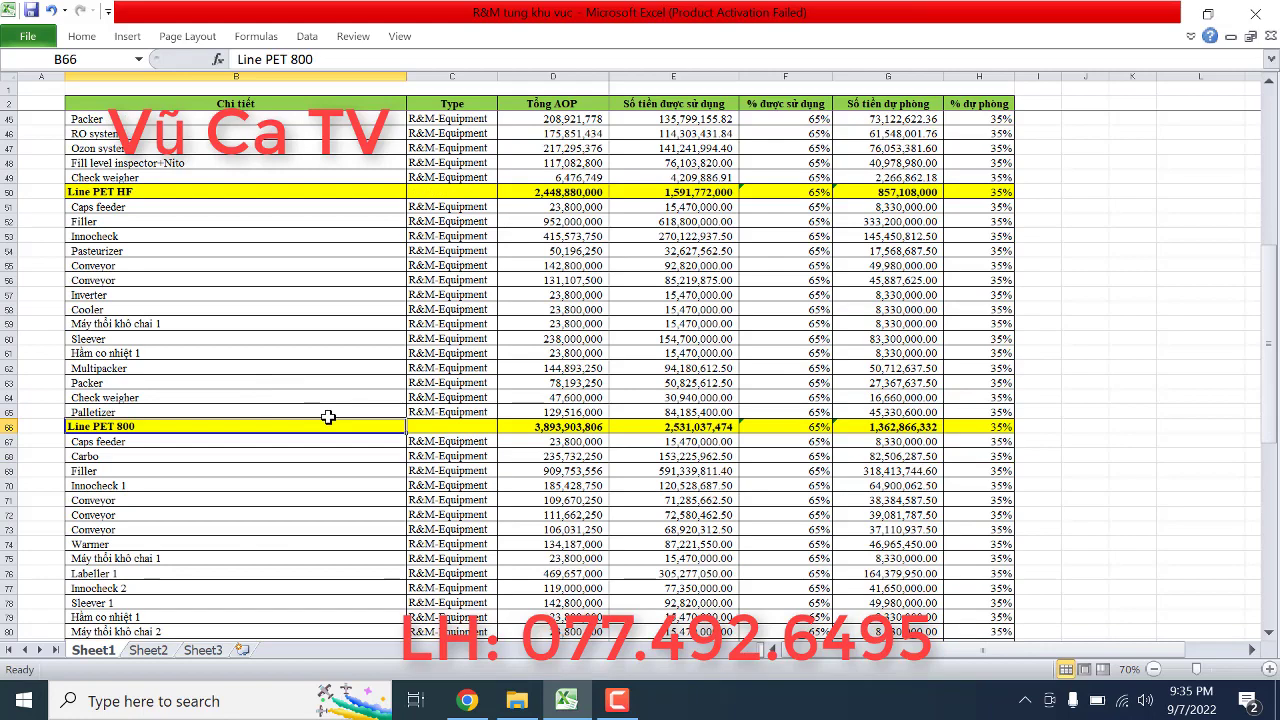
# Step: Look at the highlighted headings for Máy thổi chai, các thiết bị phụ trợ and Syrup water with their equipment rows
pyautogui.scroll(-6, 328, 416)
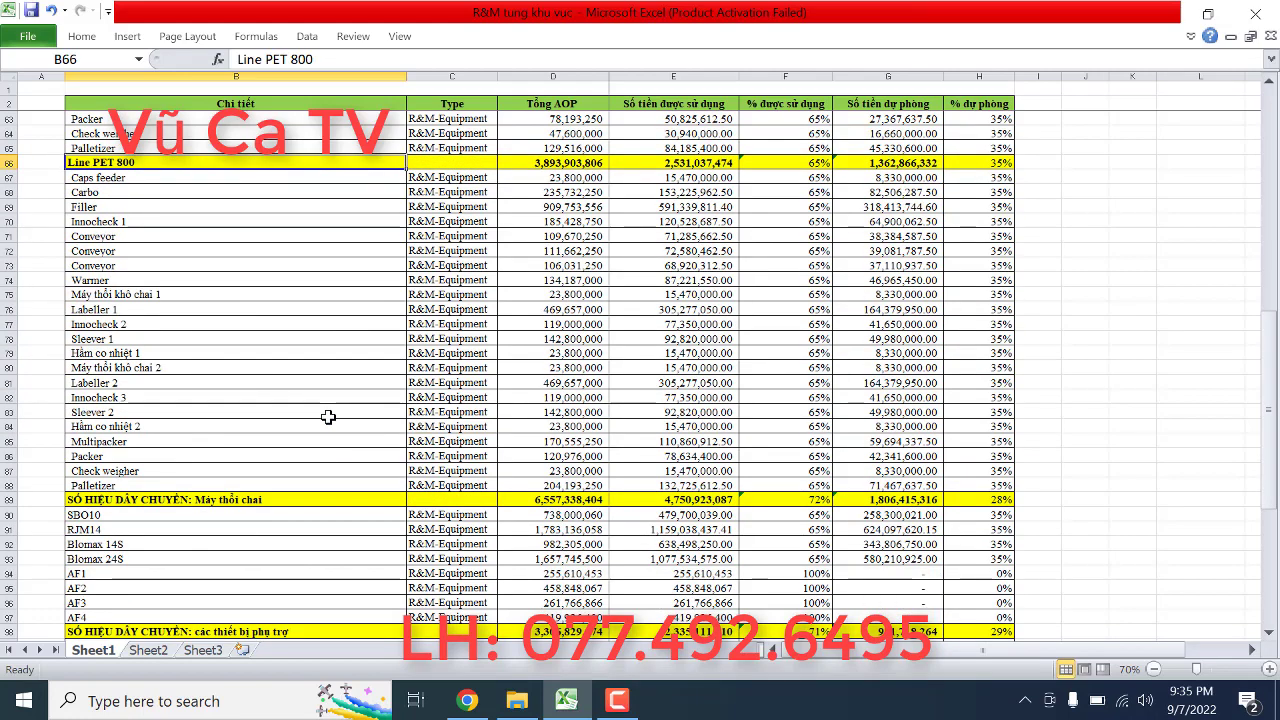
pyautogui.scroll(1, 328, 416)
pyautogui.scroll(-2, 328, 416)
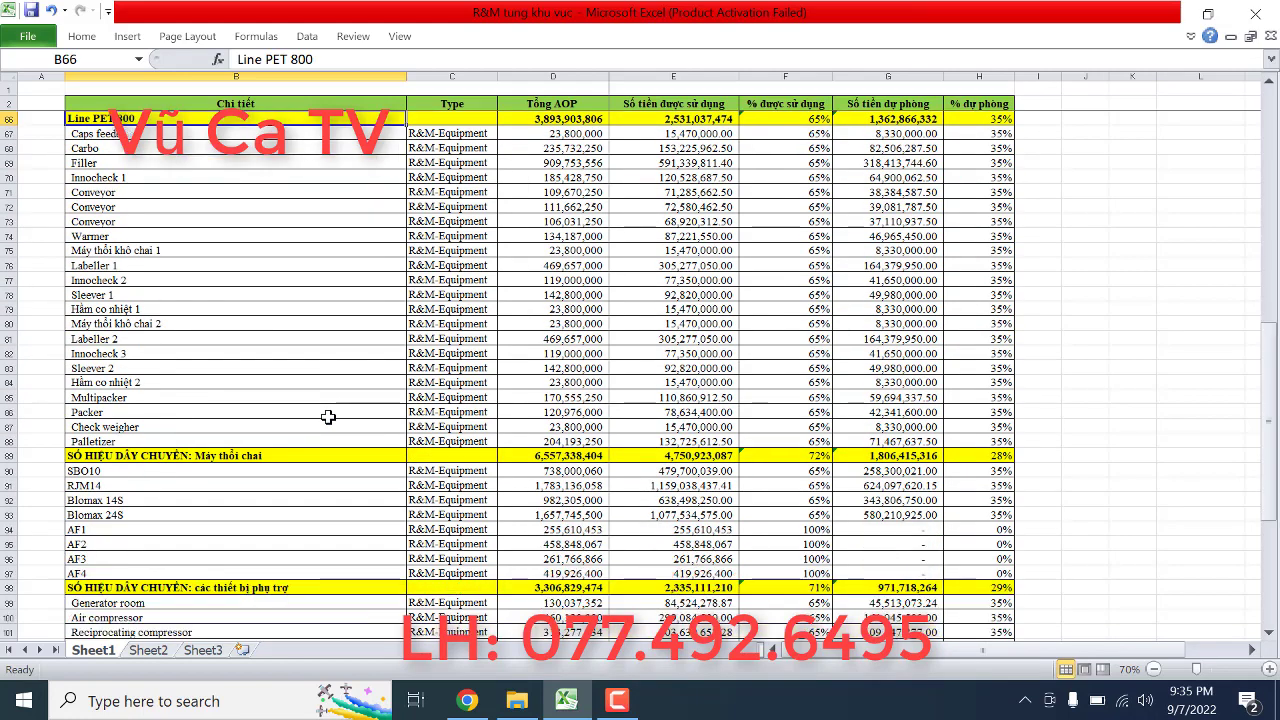
pyautogui.click(275, 457)
pyautogui.scroll(-3, 275, 457)
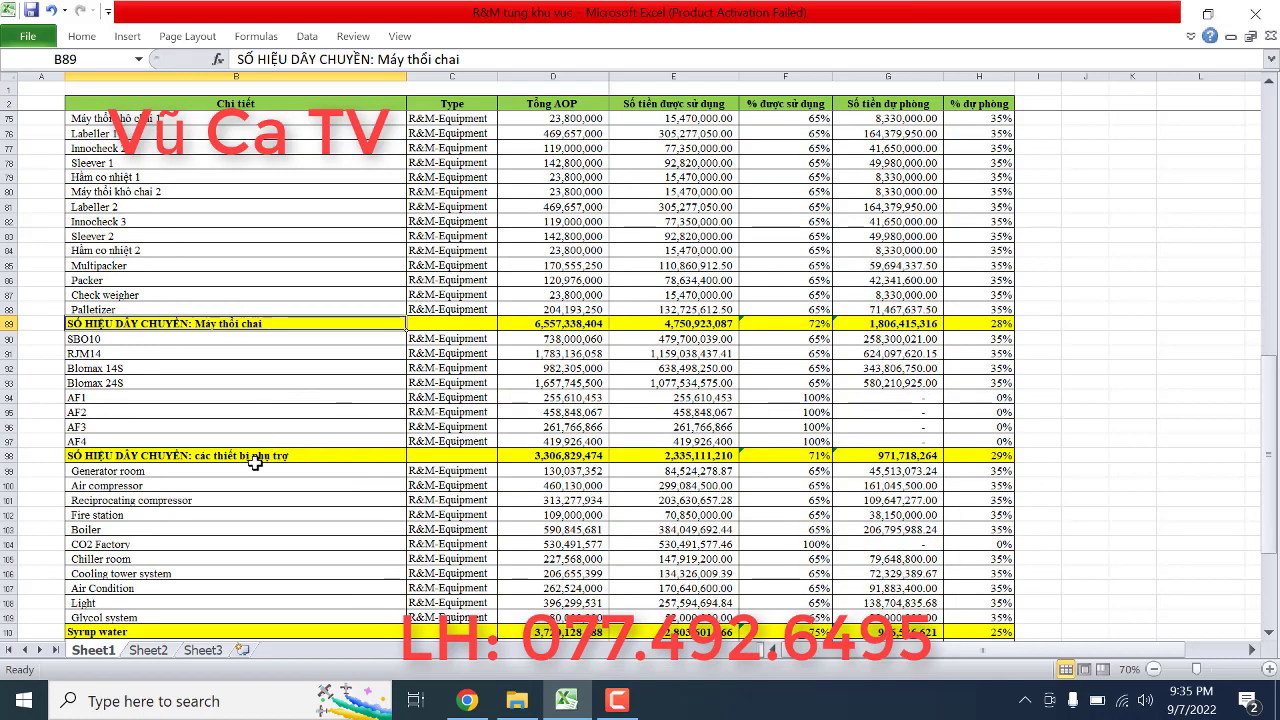
pyautogui.click(258, 459)
pyautogui.scroll(-4, 340, 437)
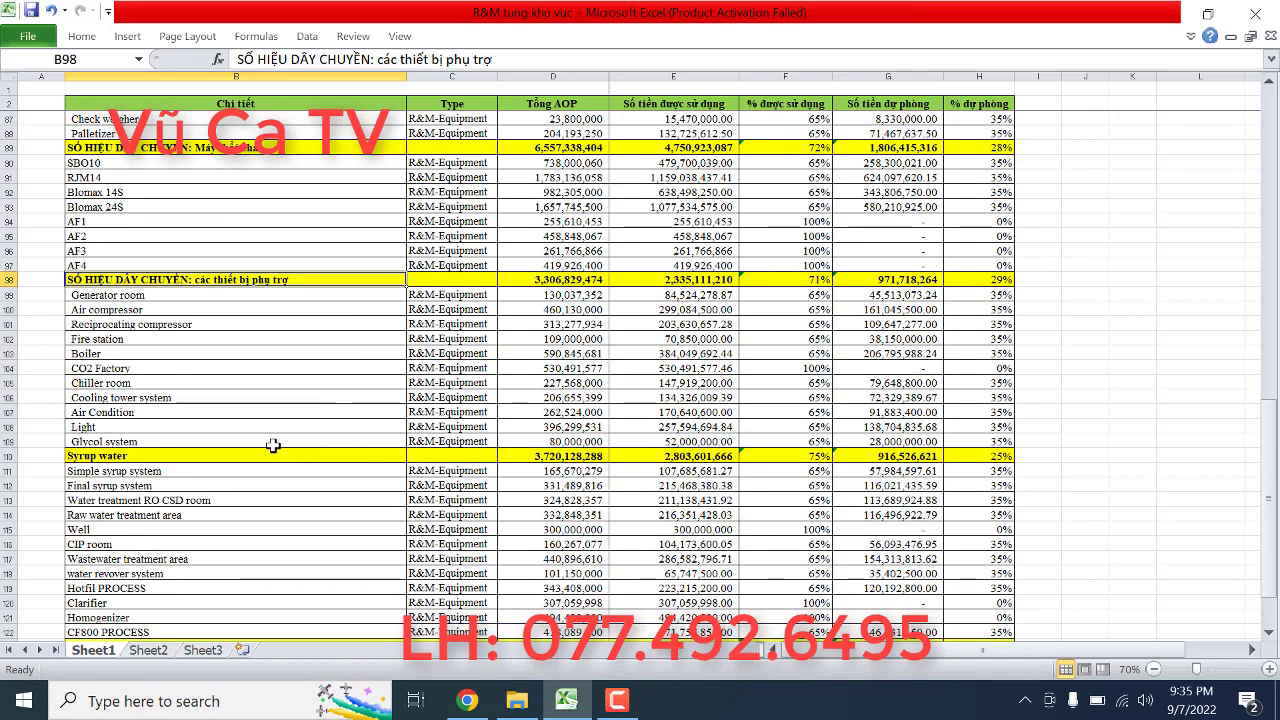
pyautogui.scroll(-1, 270, 440)
pyautogui.click(244, 412)
pyautogui.scroll(-4, 305, 412)
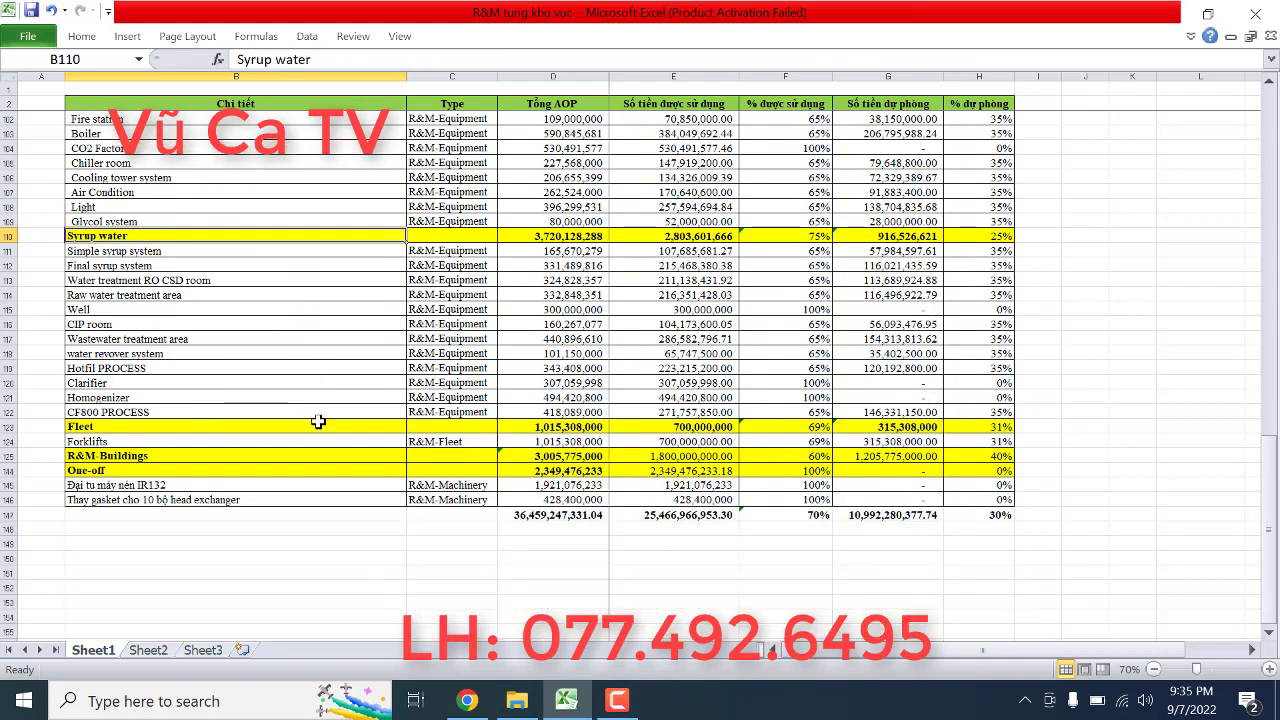
# Step: Examine the Fleet, R&M-Buildings and One-off sections with their items, and the grand total formula in the Tổng AOP column
pyautogui.click(210, 424)
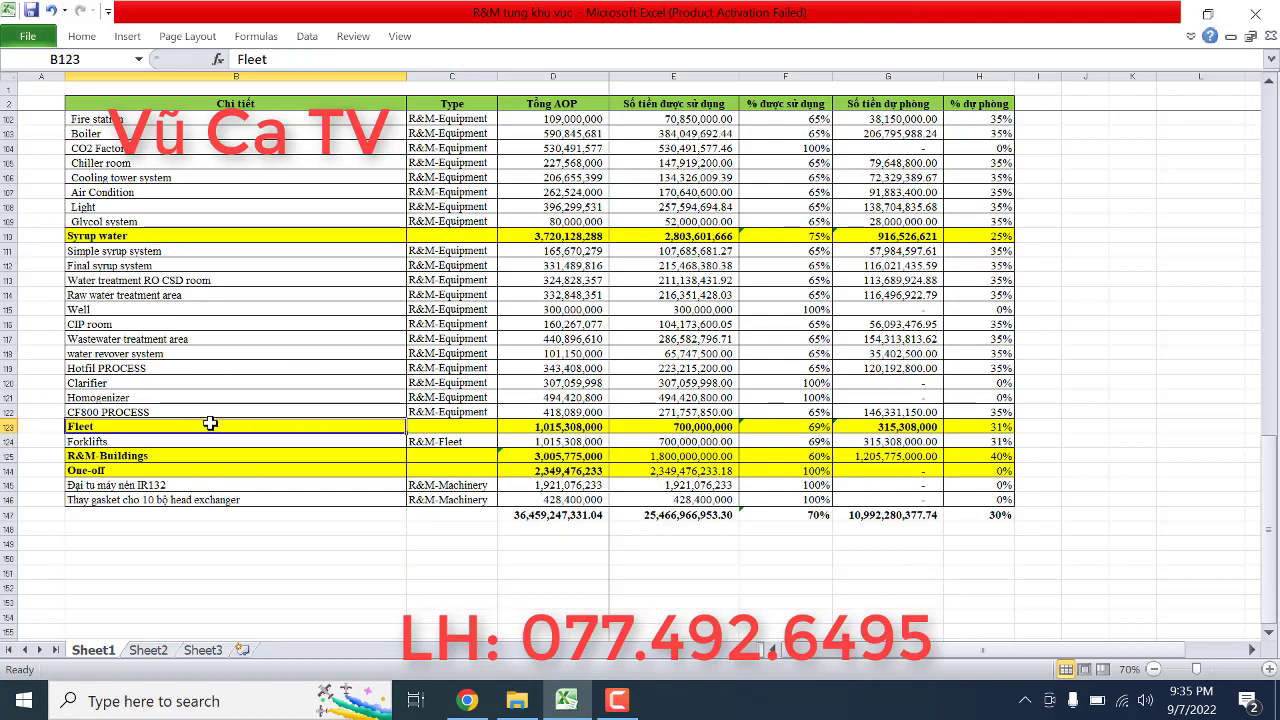
pyautogui.click(195, 441)
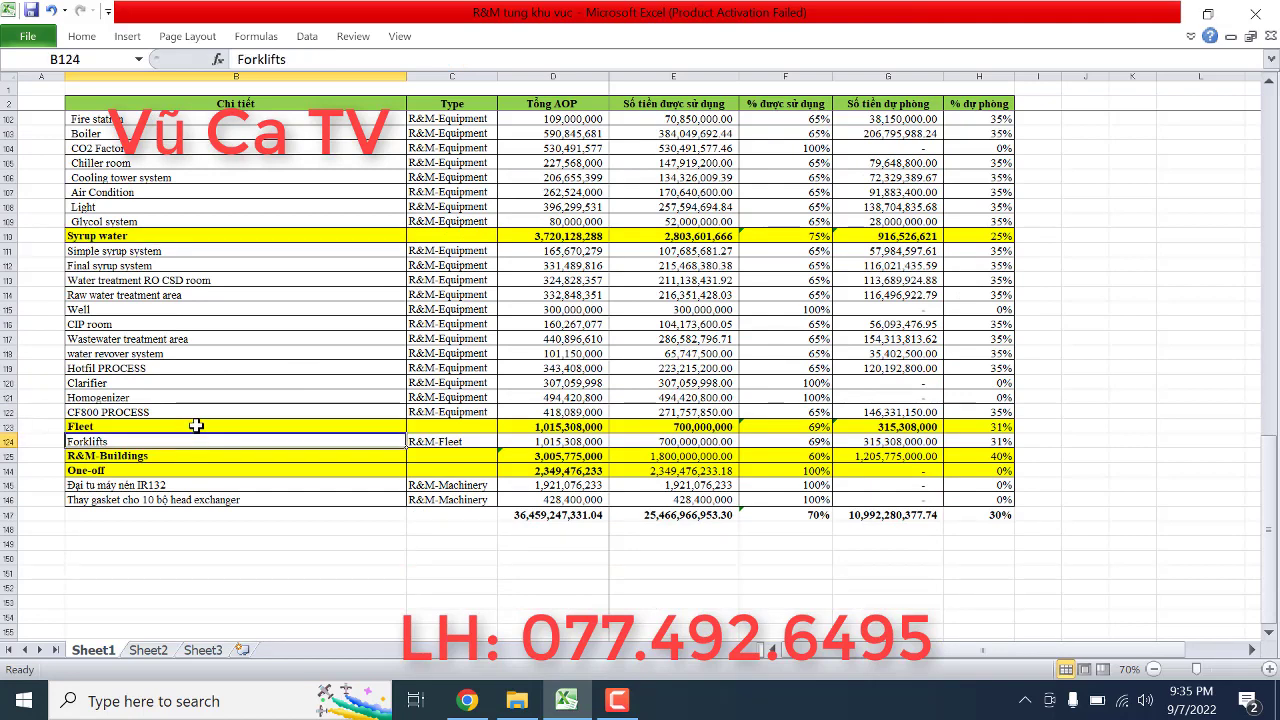
pyautogui.click(196, 426)
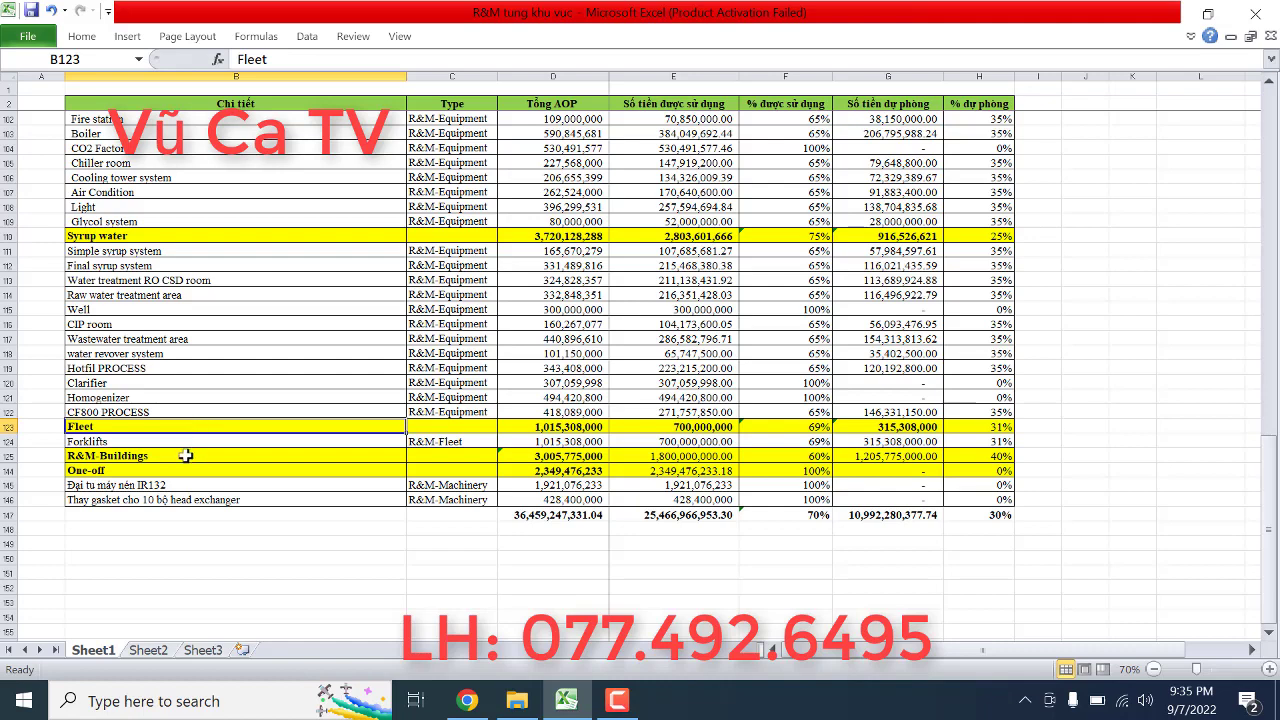
pyautogui.click(185, 455)
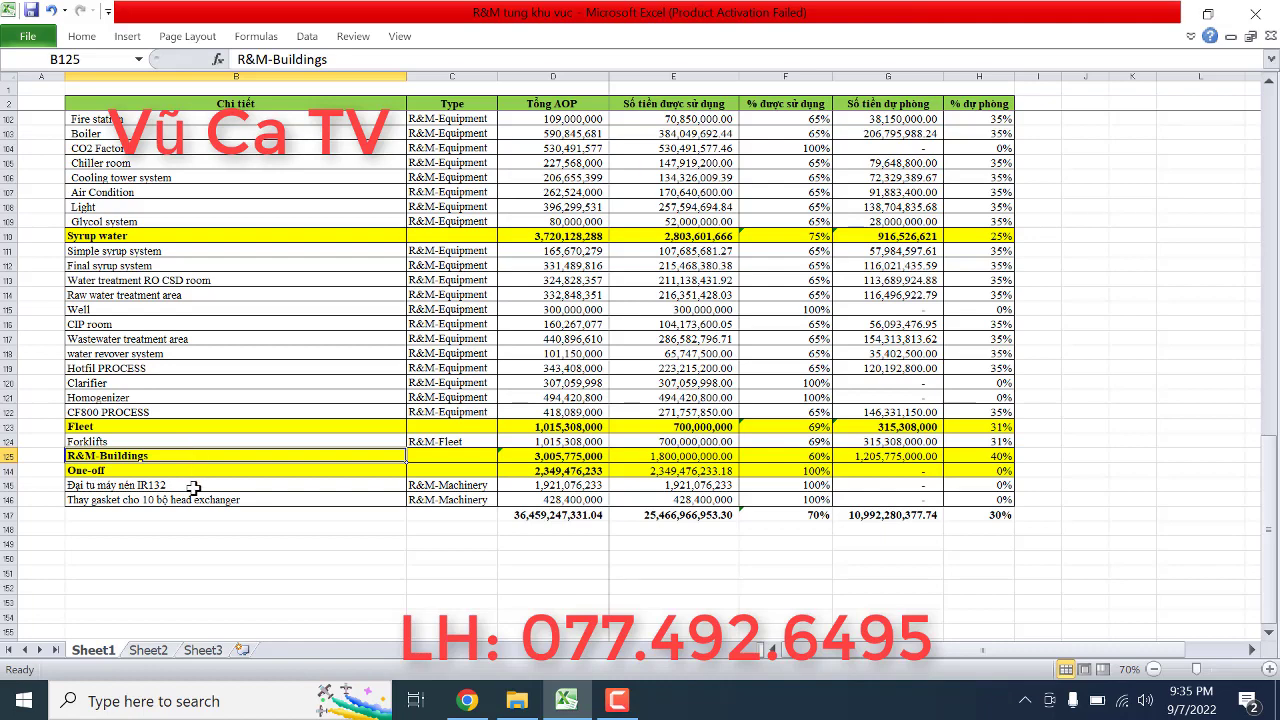
pyautogui.click(195, 484)
pyautogui.click(192, 470)
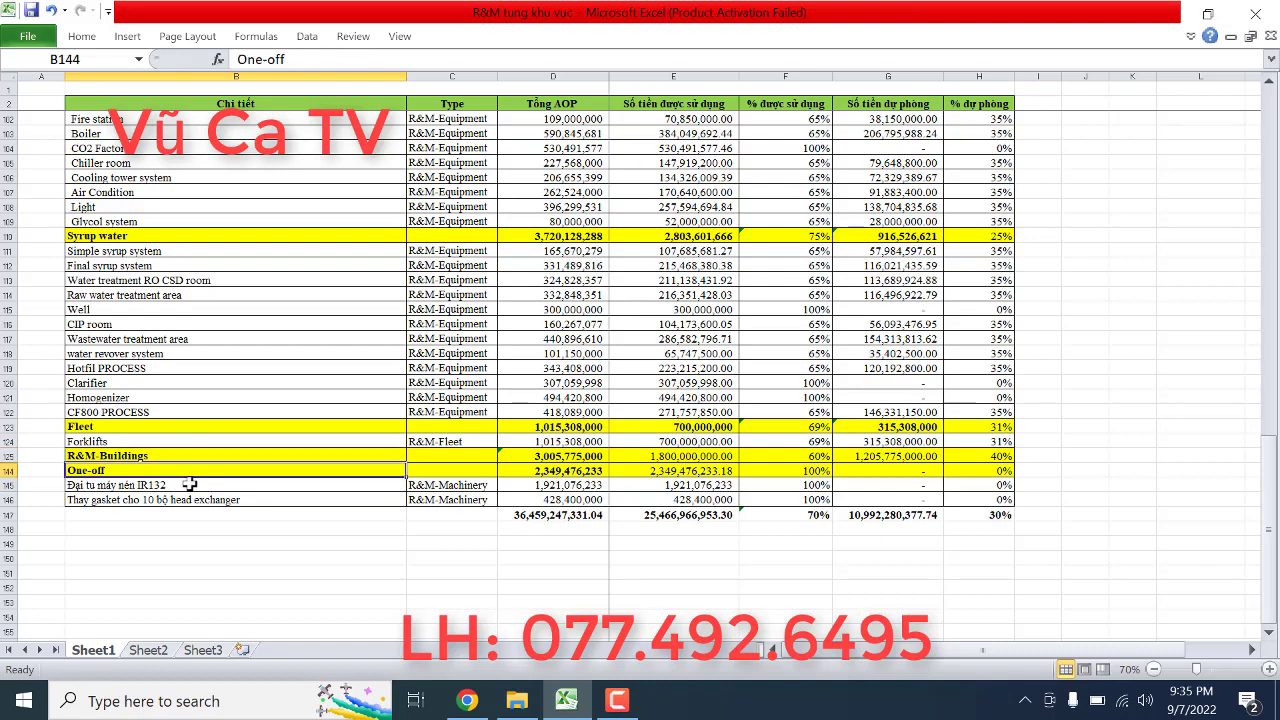
pyautogui.click(190, 484)
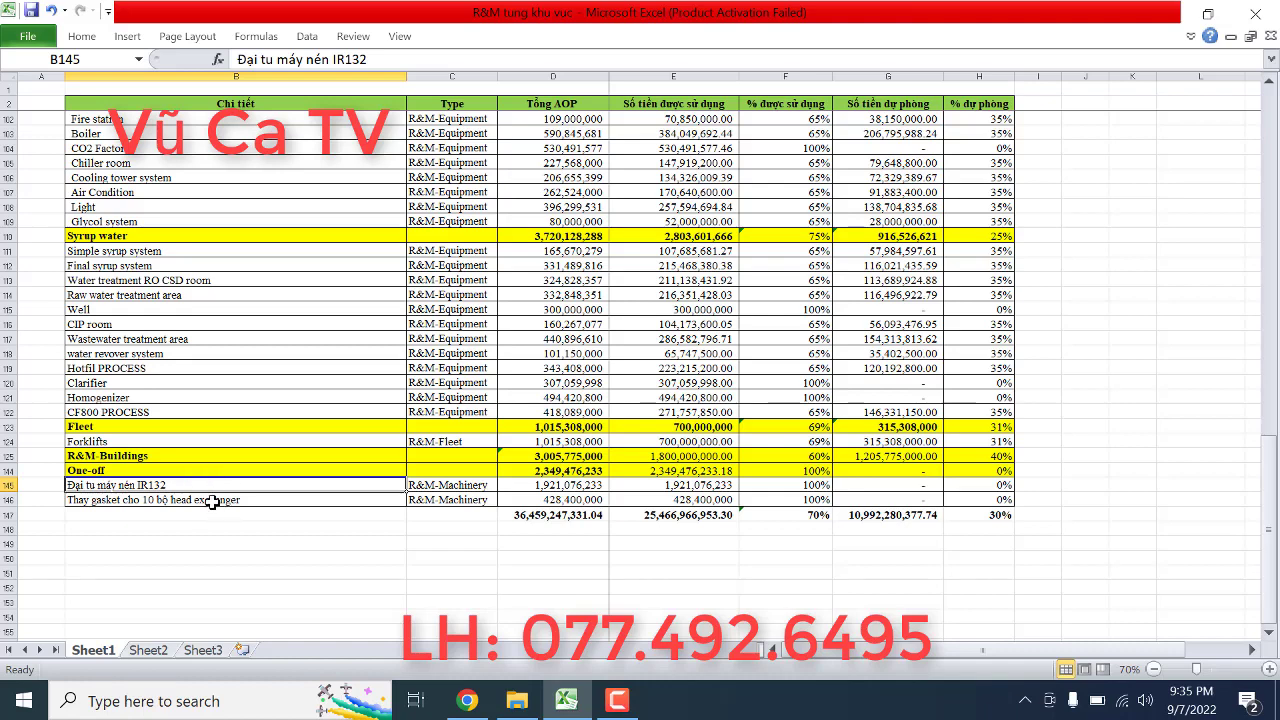
pyautogui.click(212, 502)
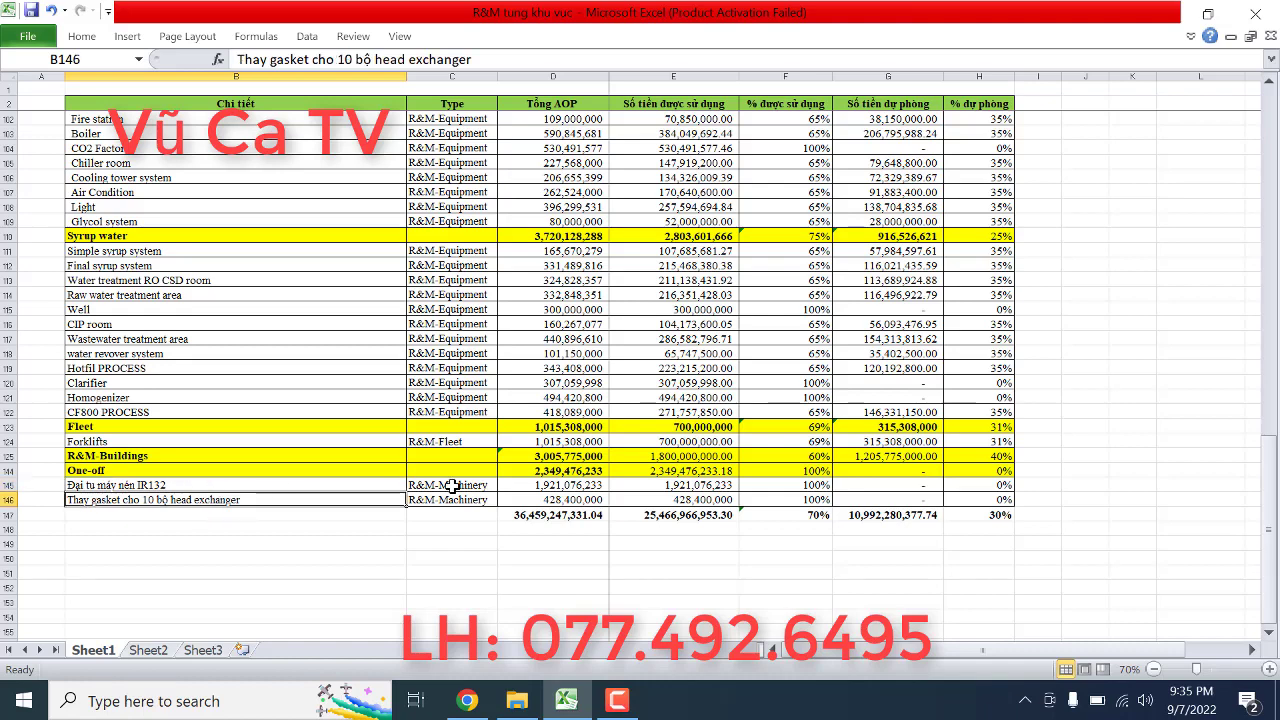
pyautogui.click(524, 516)
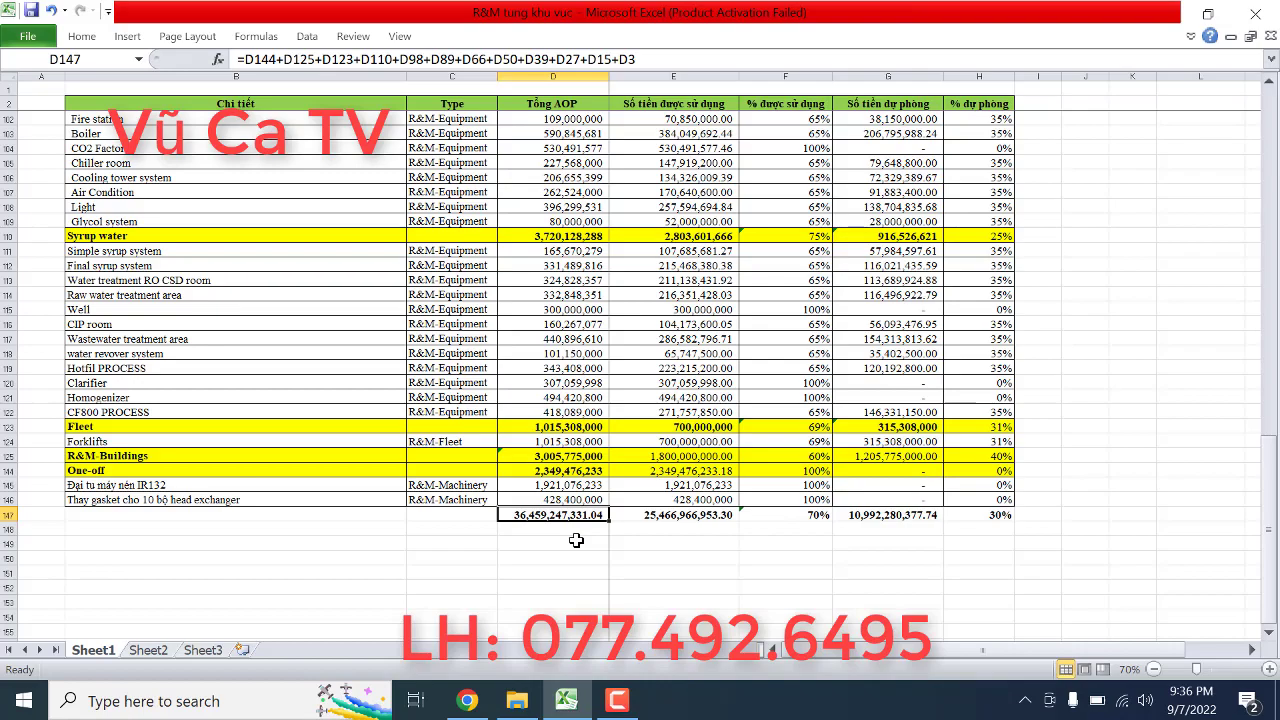
# Step: Inspect the Line RGB row's formulas in the Tổng AOP, Số tiền được sử dụng and % được sử dụng columns
pyautogui.scroll(20, 576, 540)
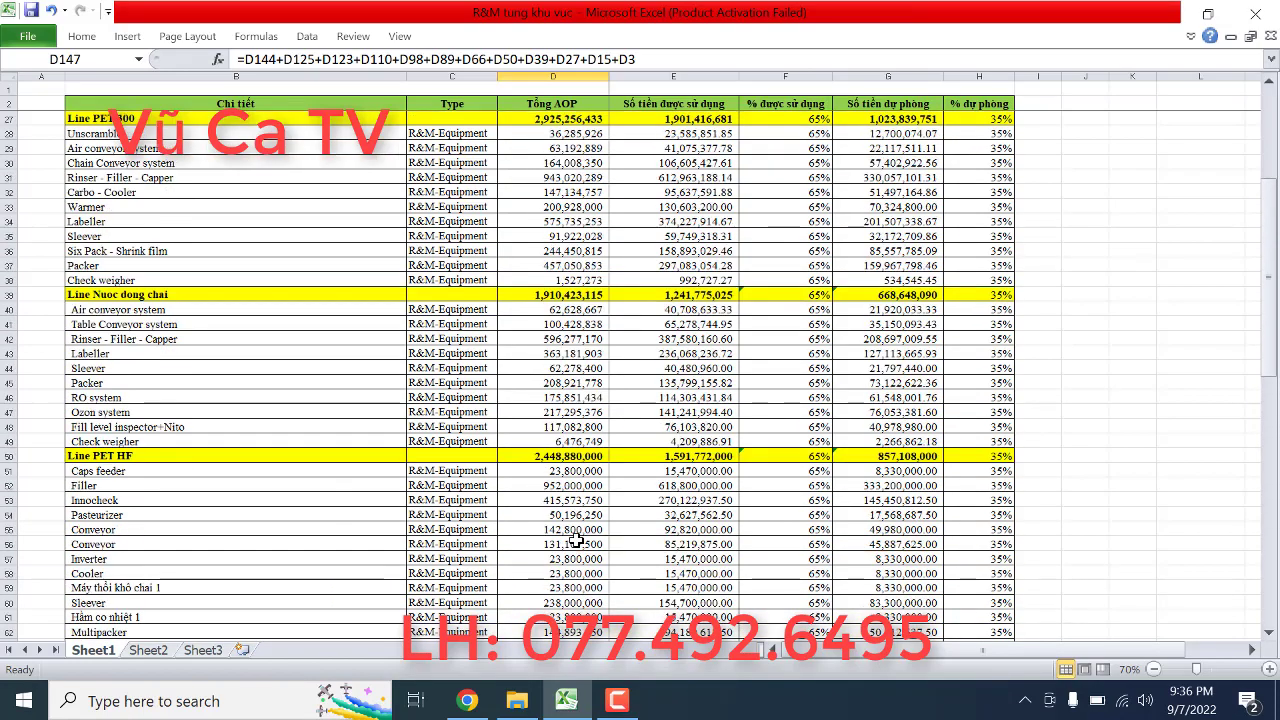
pyautogui.scroll(8, 576, 540)
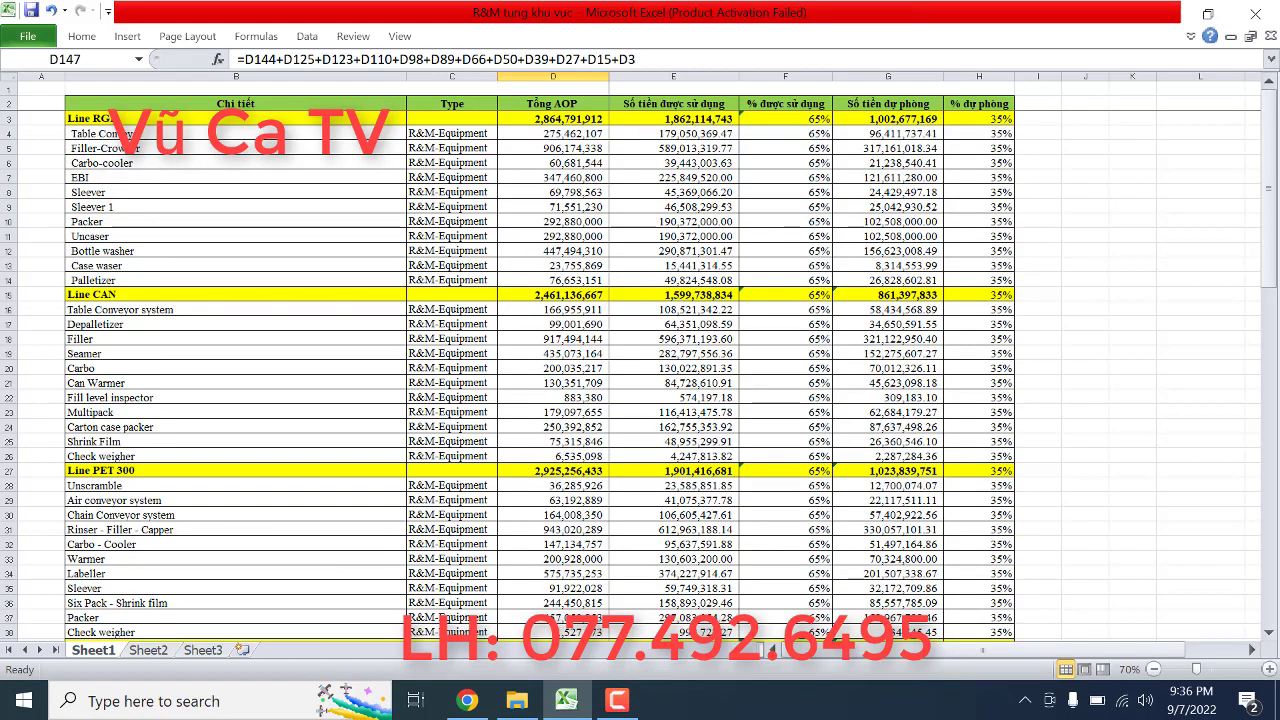
pyautogui.click(557, 117)
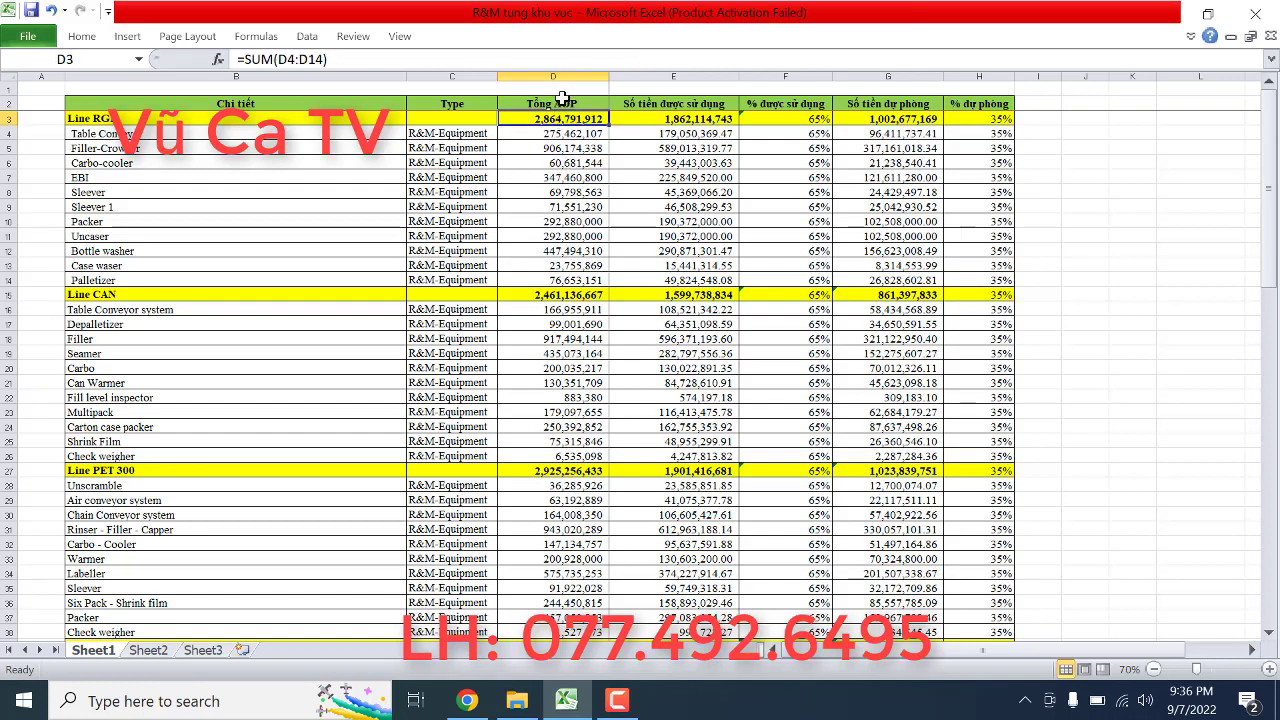
pyautogui.click(126, 118)
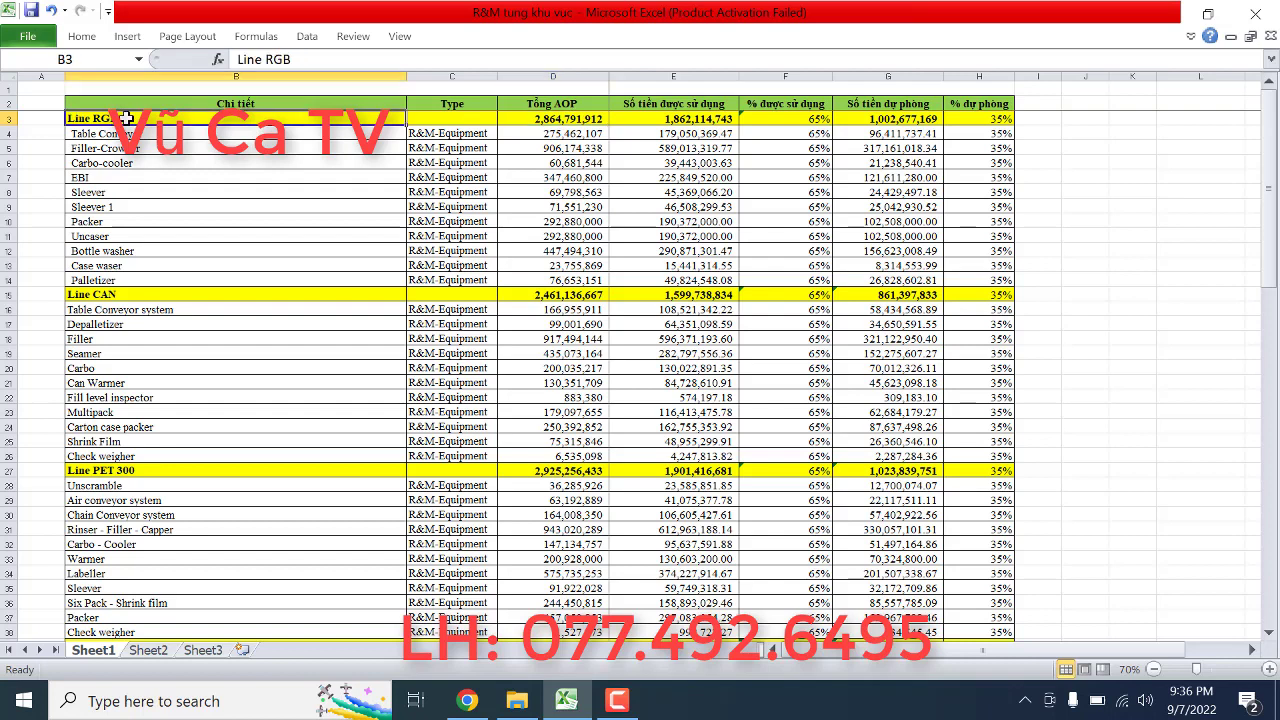
pyautogui.click(577, 119)
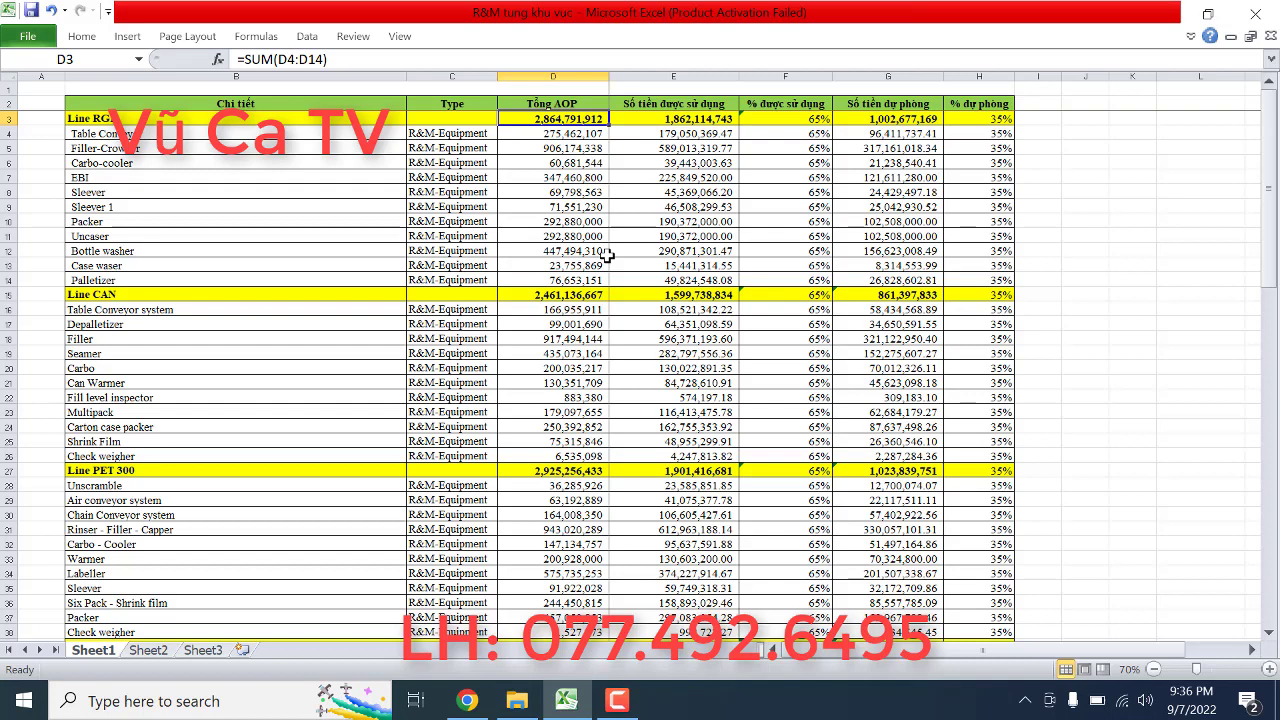
pyautogui.click(617, 700)
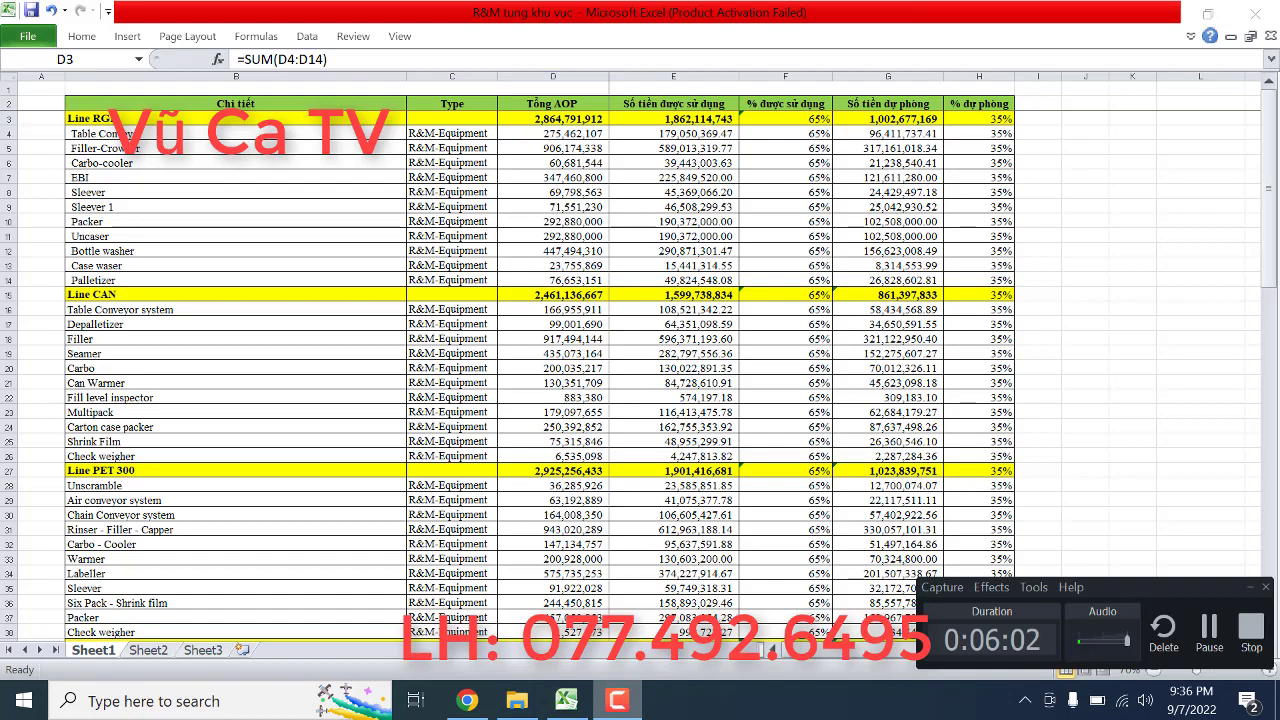
pyautogui.click(712, 118)
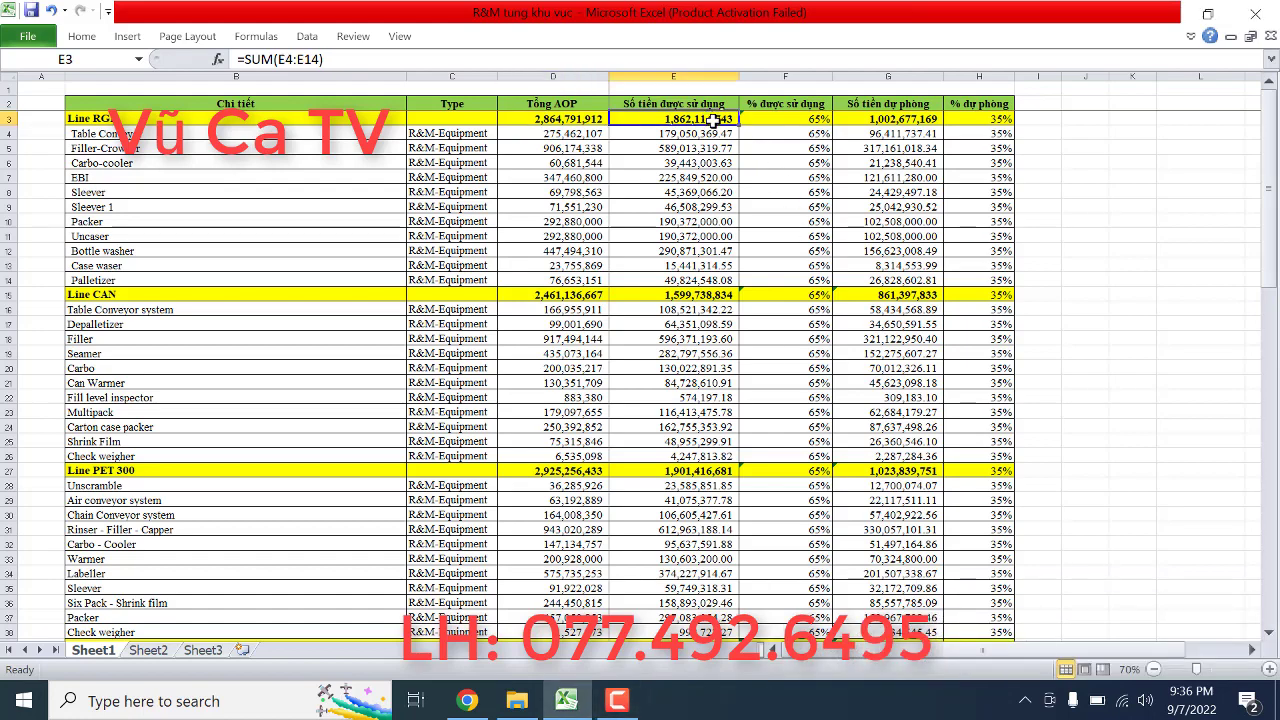
pyautogui.click(793, 118)
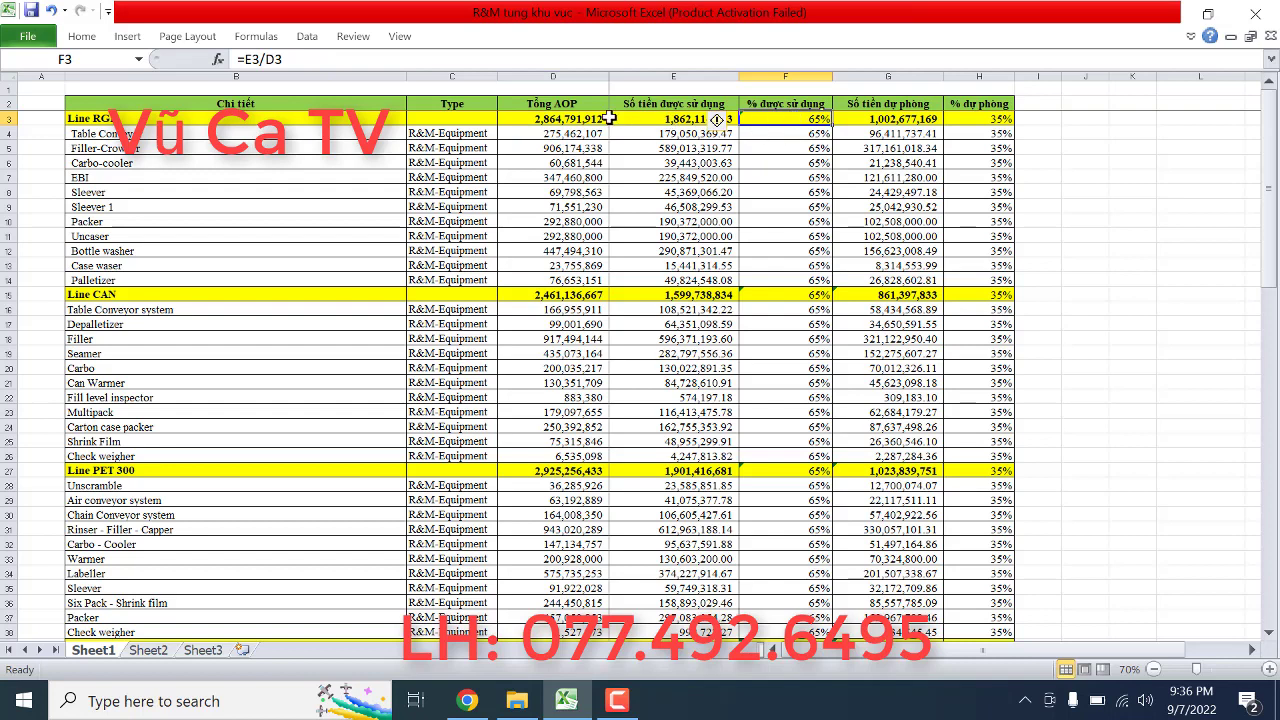
# Step: Go through the Line RGB equipment items in the Chi tiết column, from Table Conveyor to Palletizer
pyautogui.click(133, 118)
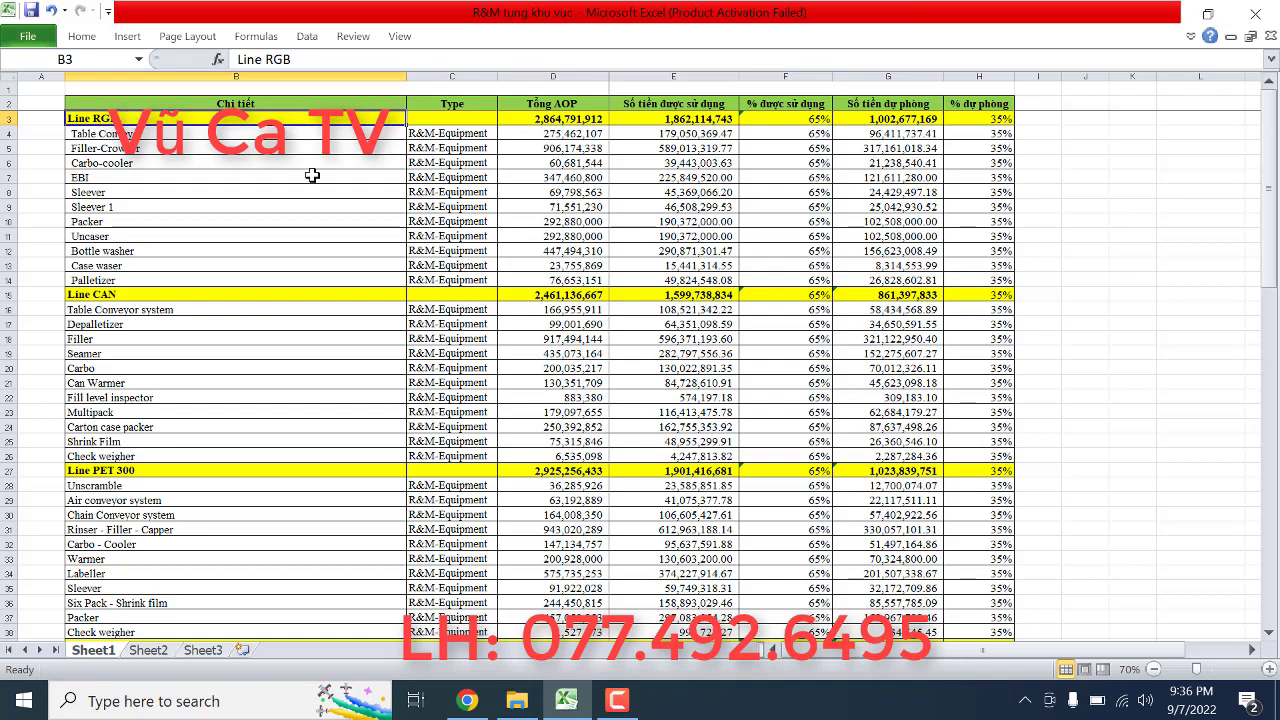
pyautogui.click(149, 133)
pyautogui.click(140, 118)
pyautogui.click(146, 133)
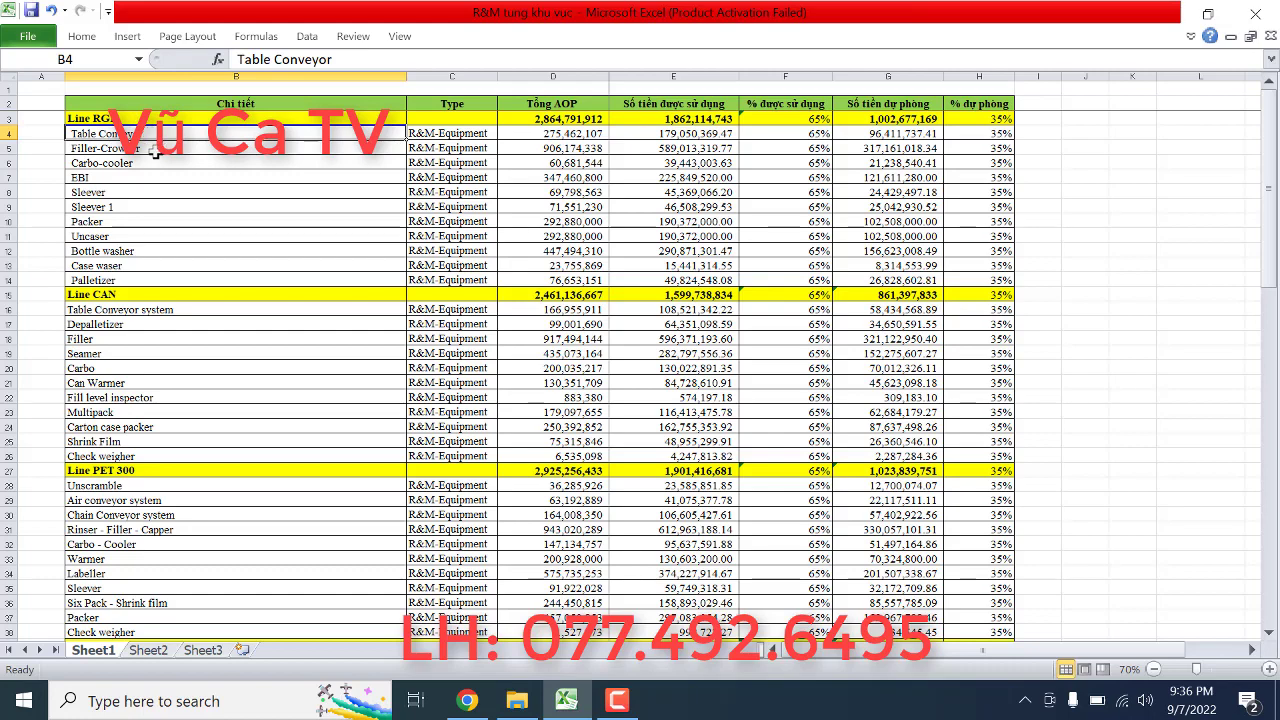
pyautogui.click(151, 148)
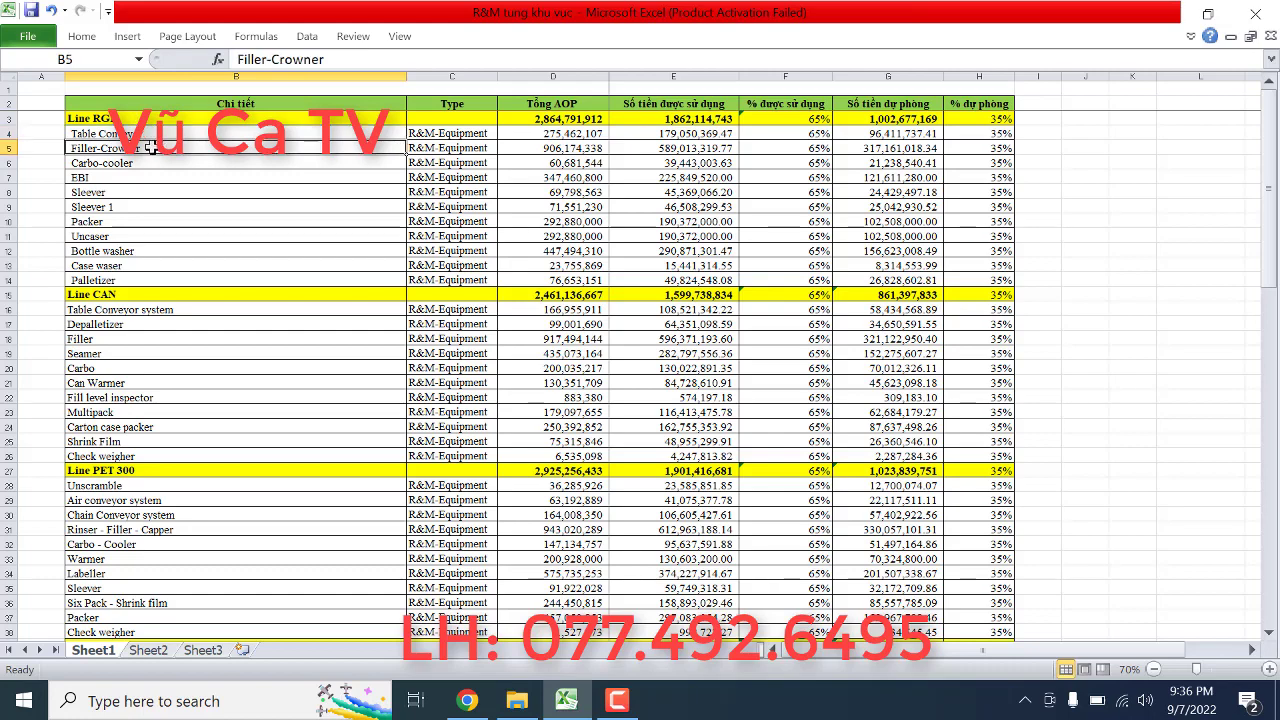
pyautogui.click(152, 163)
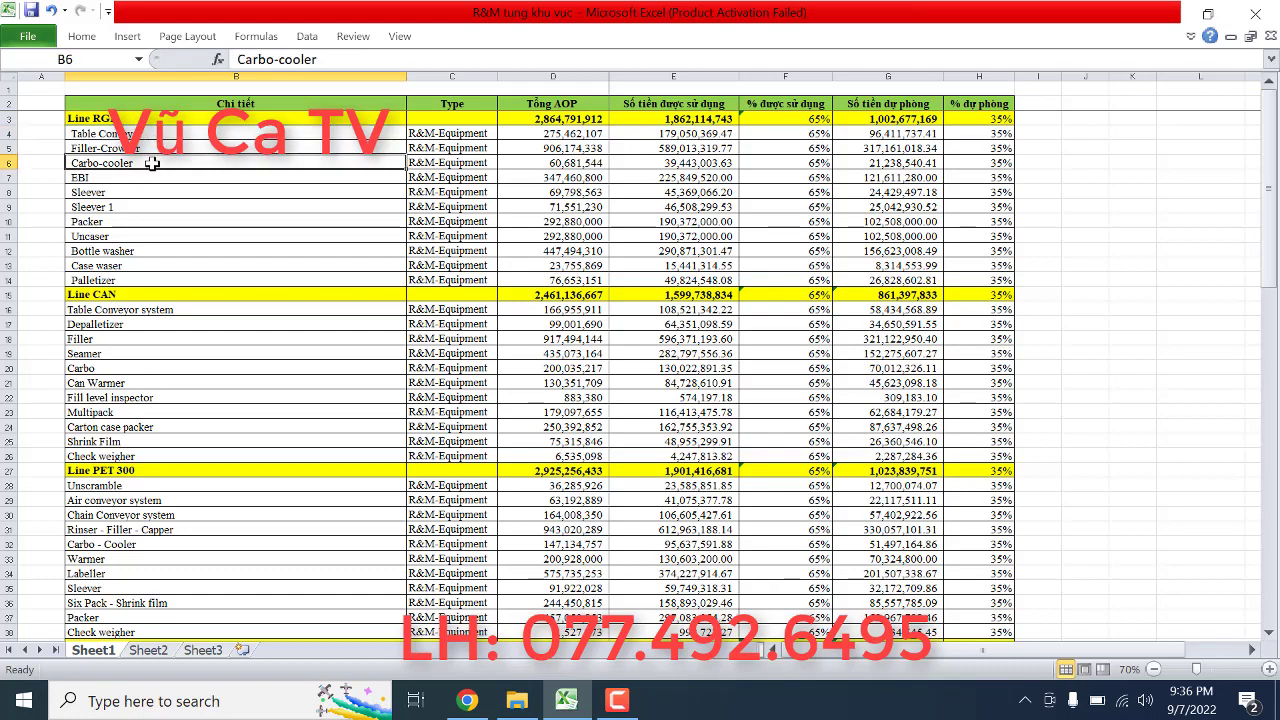
pyautogui.click(148, 178)
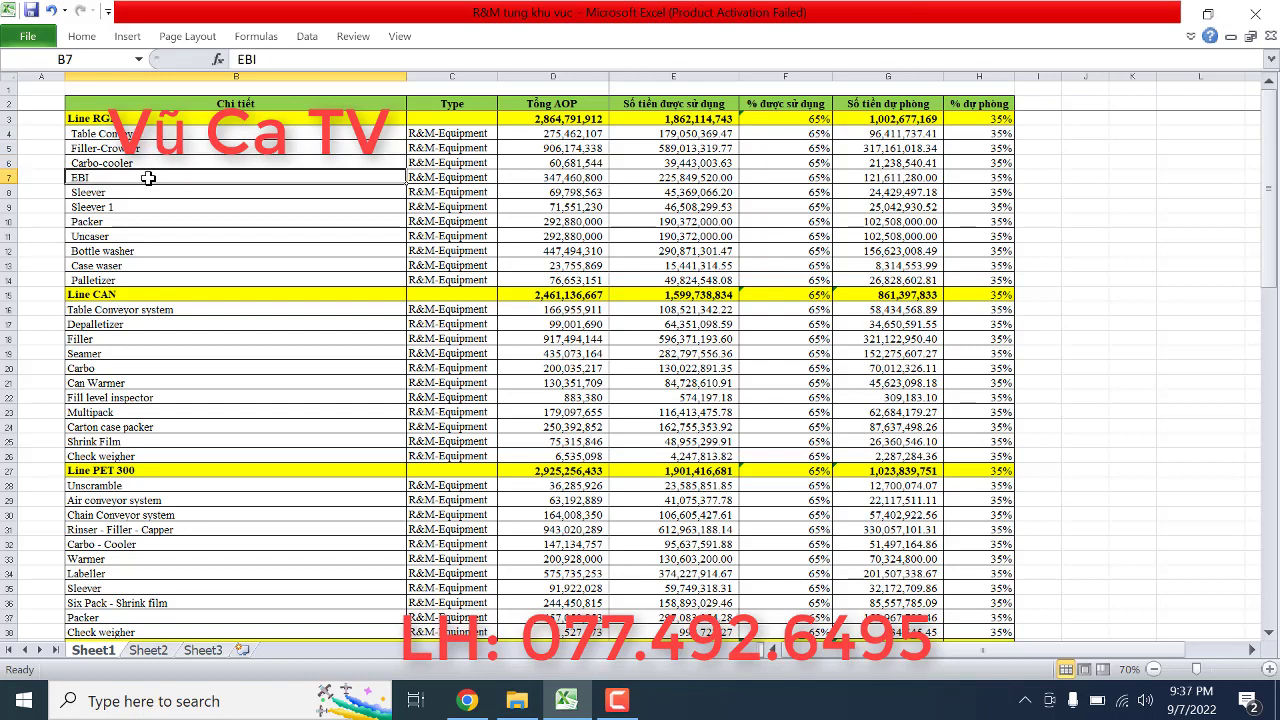
pyautogui.click(141, 193)
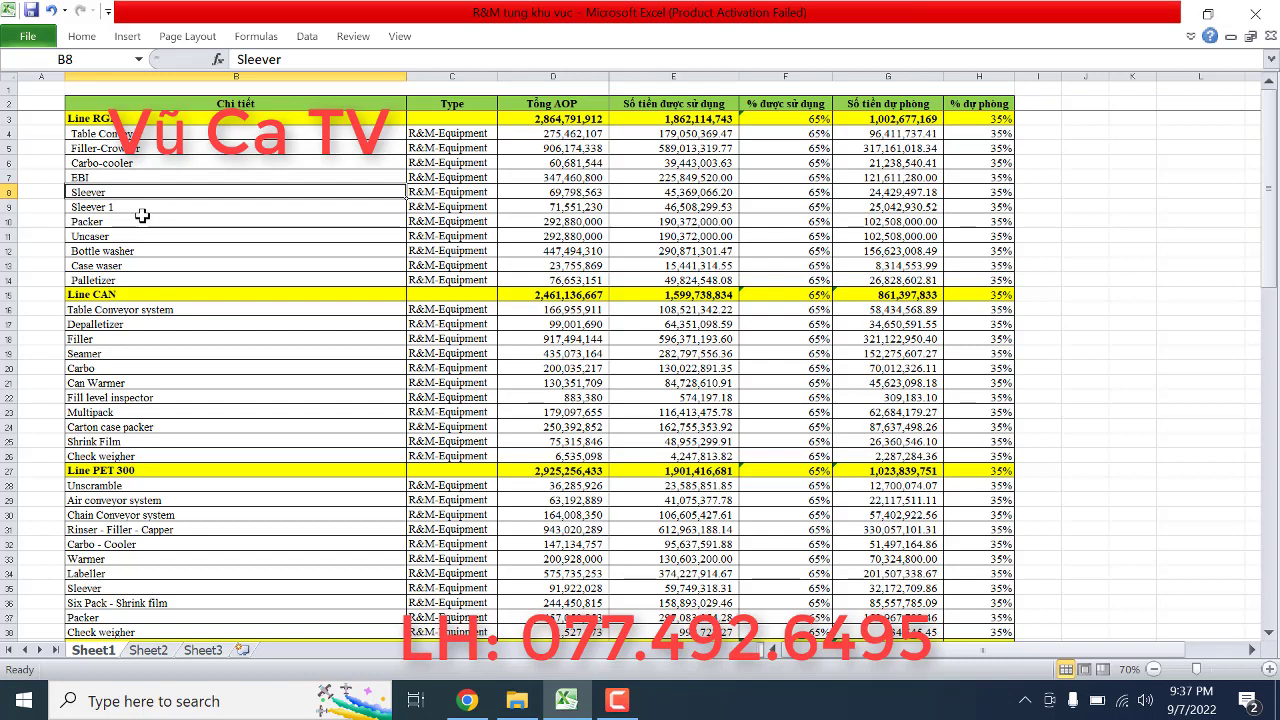
pyautogui.click(157, 207)
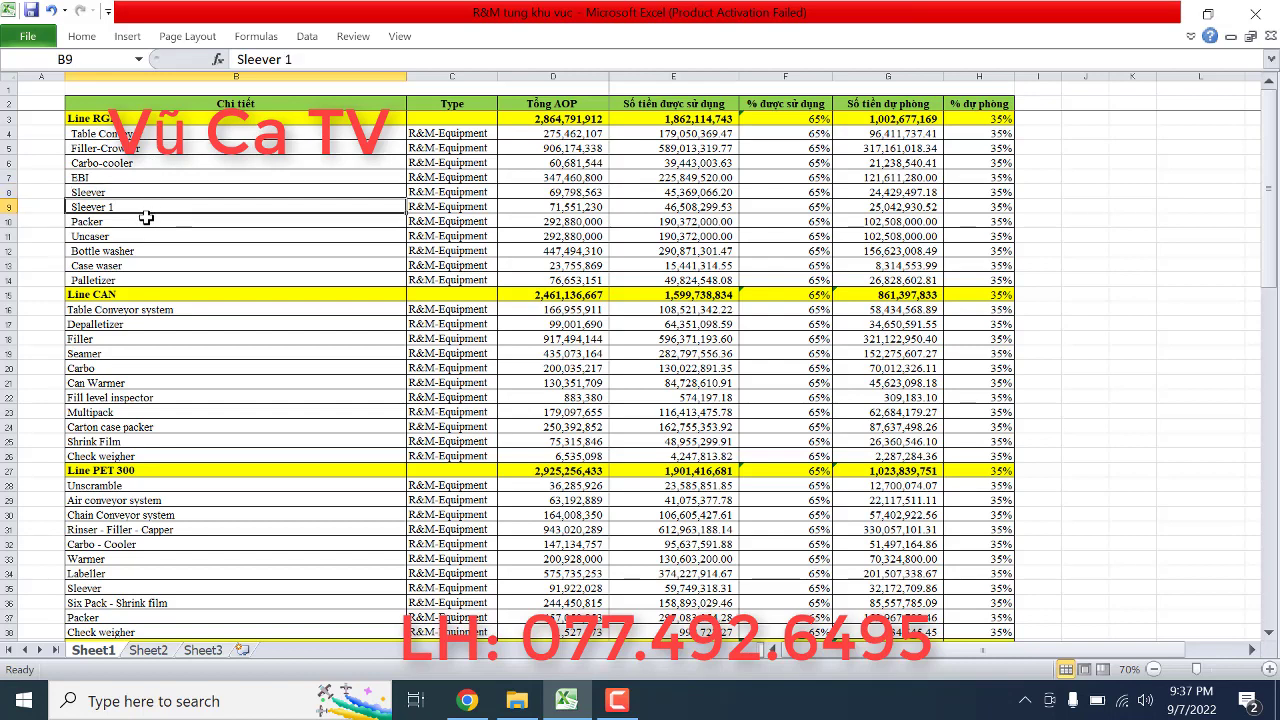
pyautogui.click(137, 222)
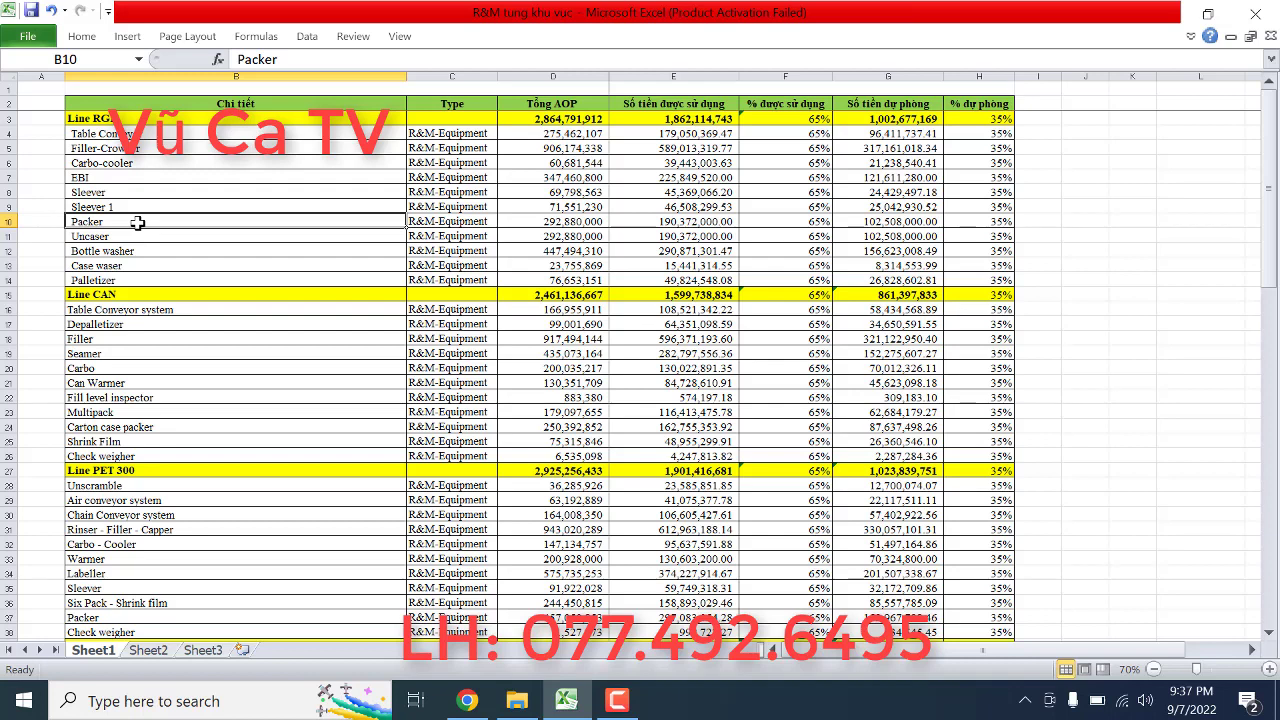
pyautogui.click(130, 234)
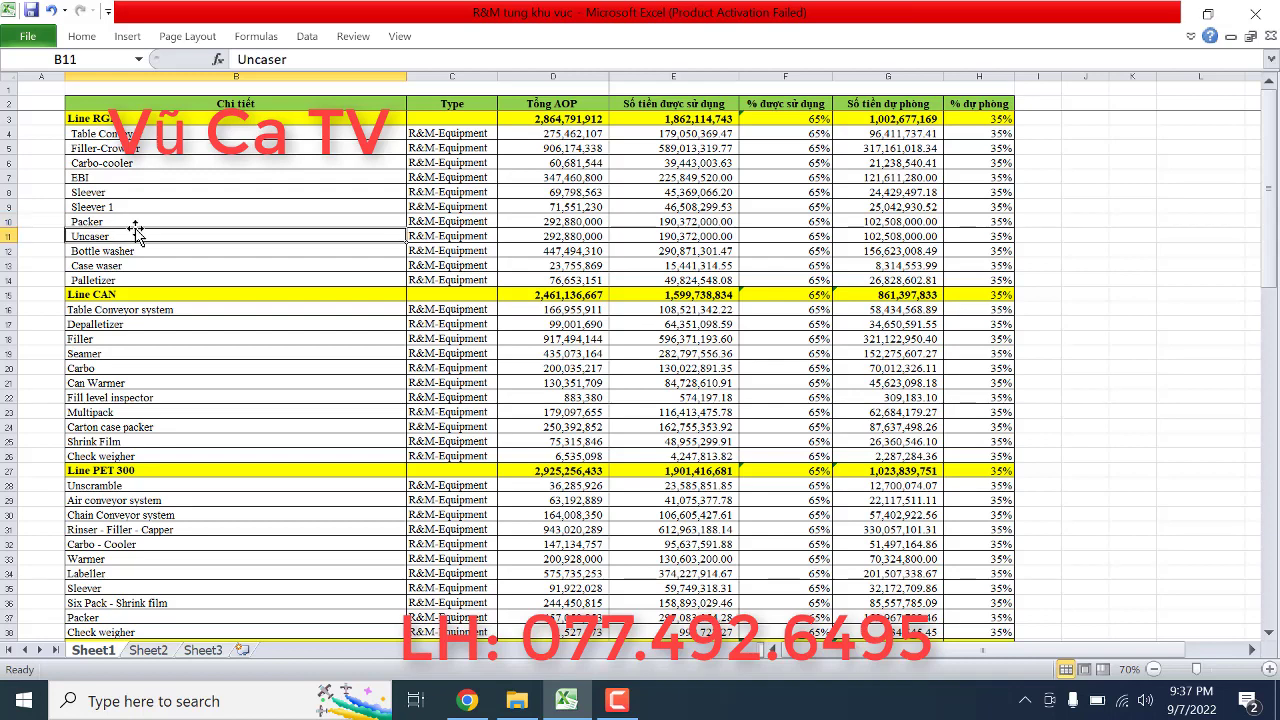
pyautogui.click(144, 253)
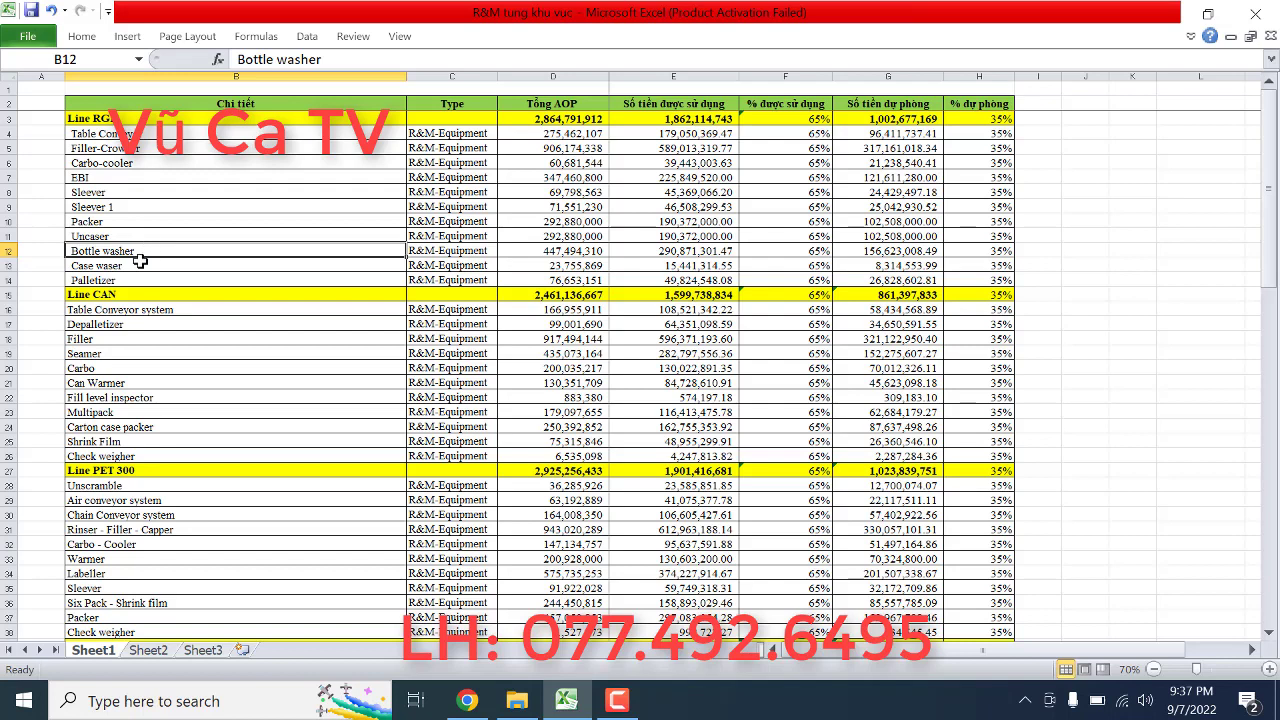
pyautogui.click(134, 264)
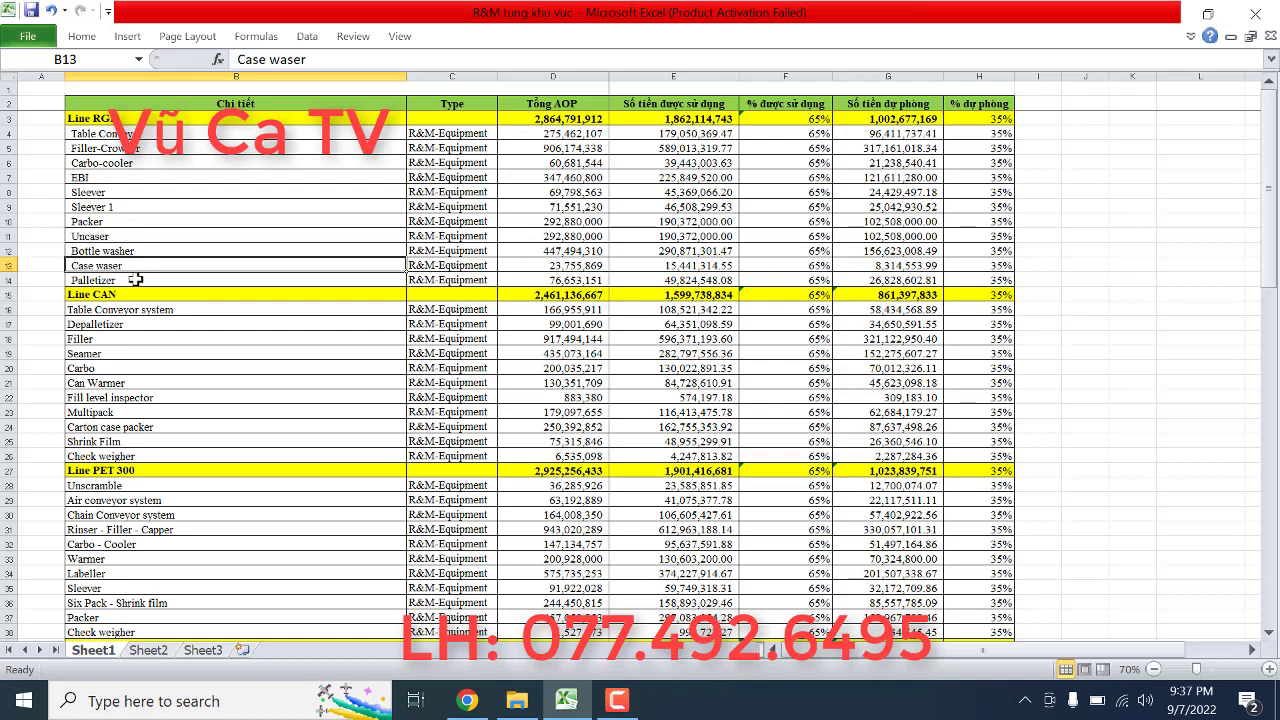
pyautogui.click(134, 279)
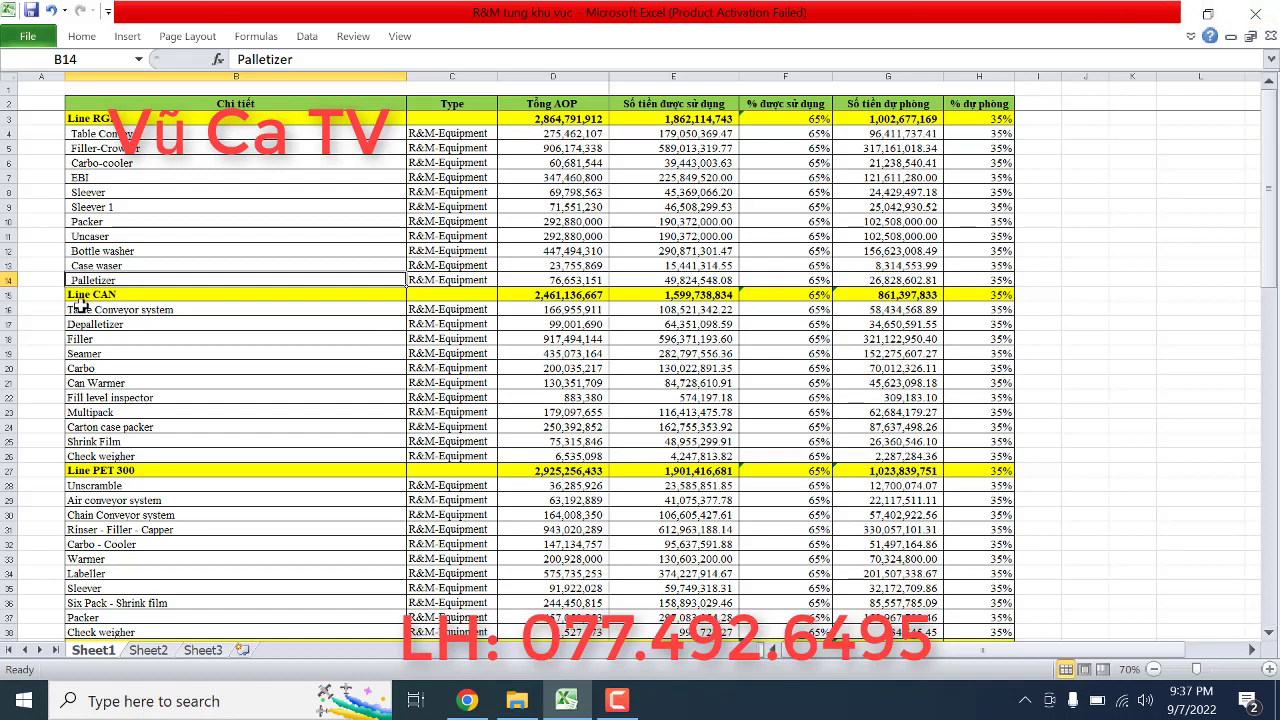
# Step: Go through the Line CAN equipment items in the Chi tiết column, from Table Conveyor system to Check weigher
pyautogui.click(135, 294)
pyautogui.click(135, 309)
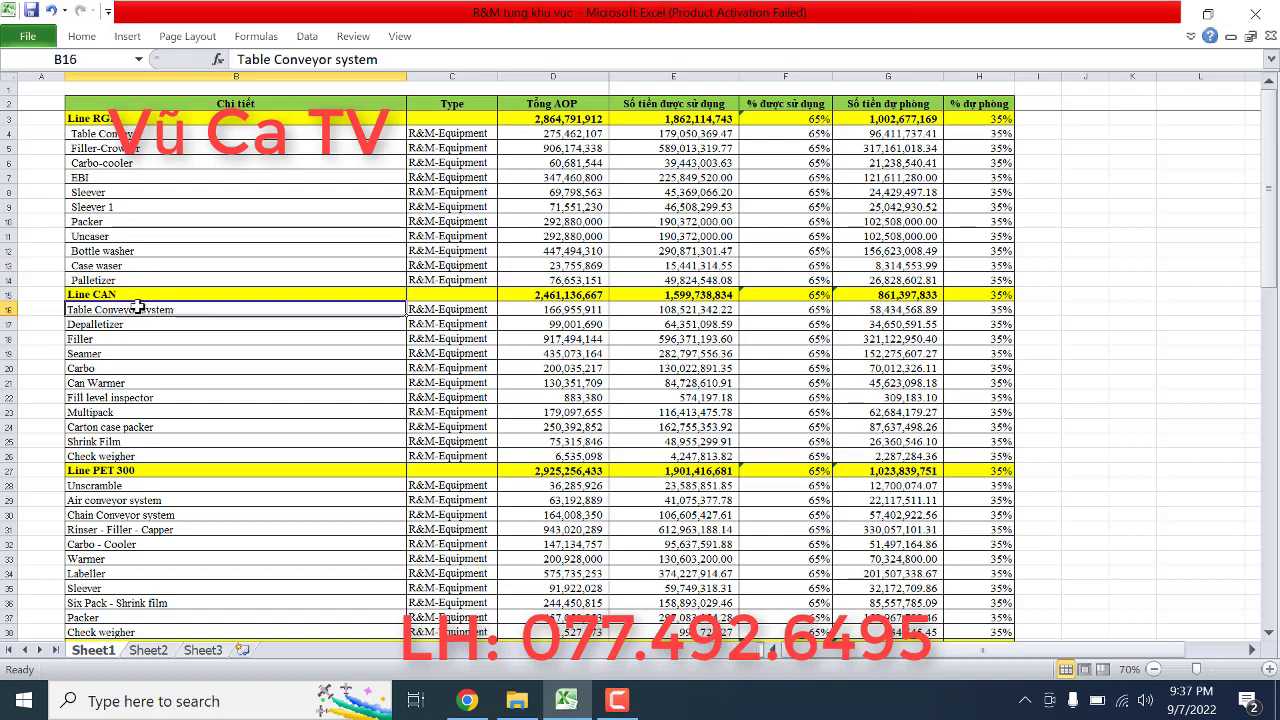
pyautogui.click(133, 323)
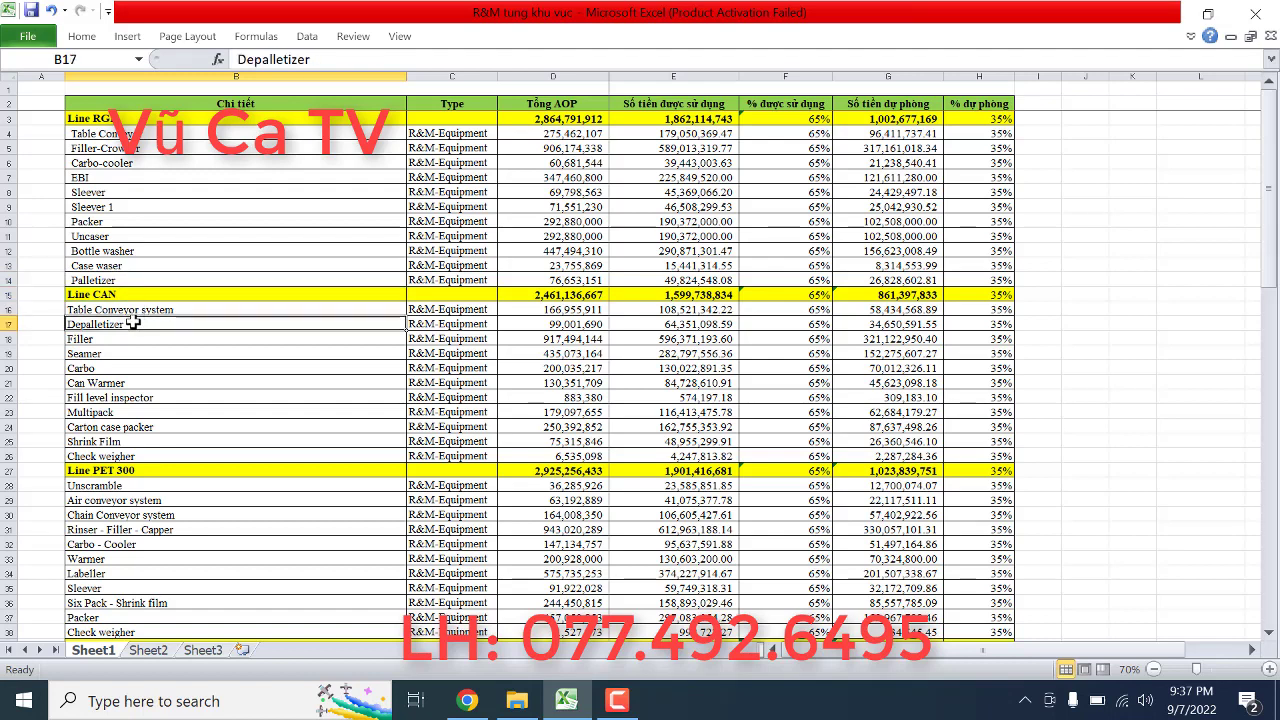
pyautogui.click(121, 339)
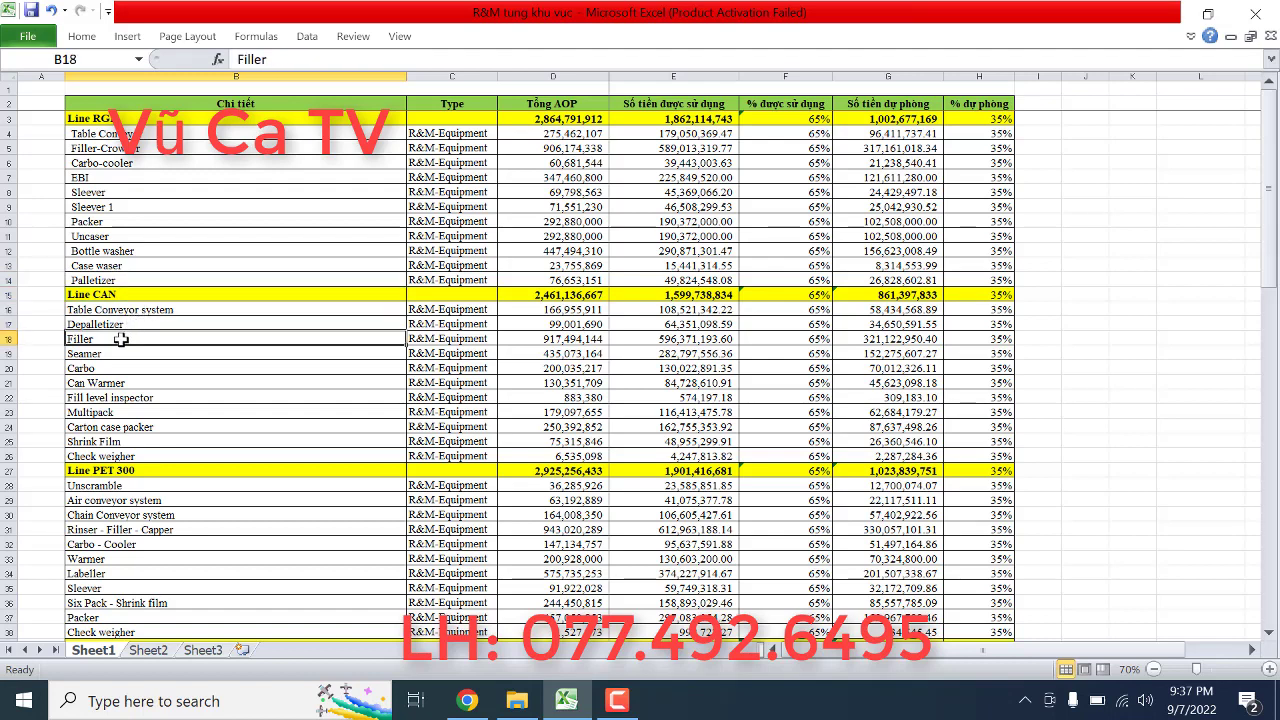
pyautogui.click(120, 353)
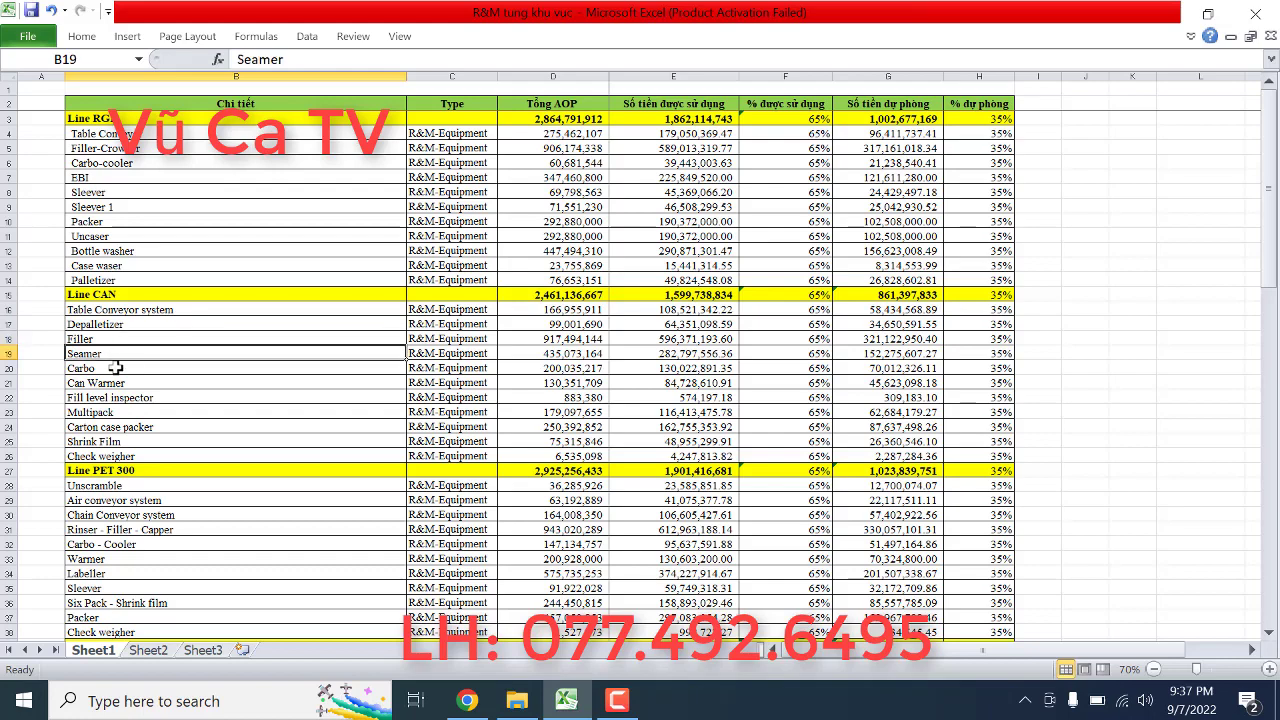
pyautogui.click(118, 367)
pyautogui.click(120, 382)
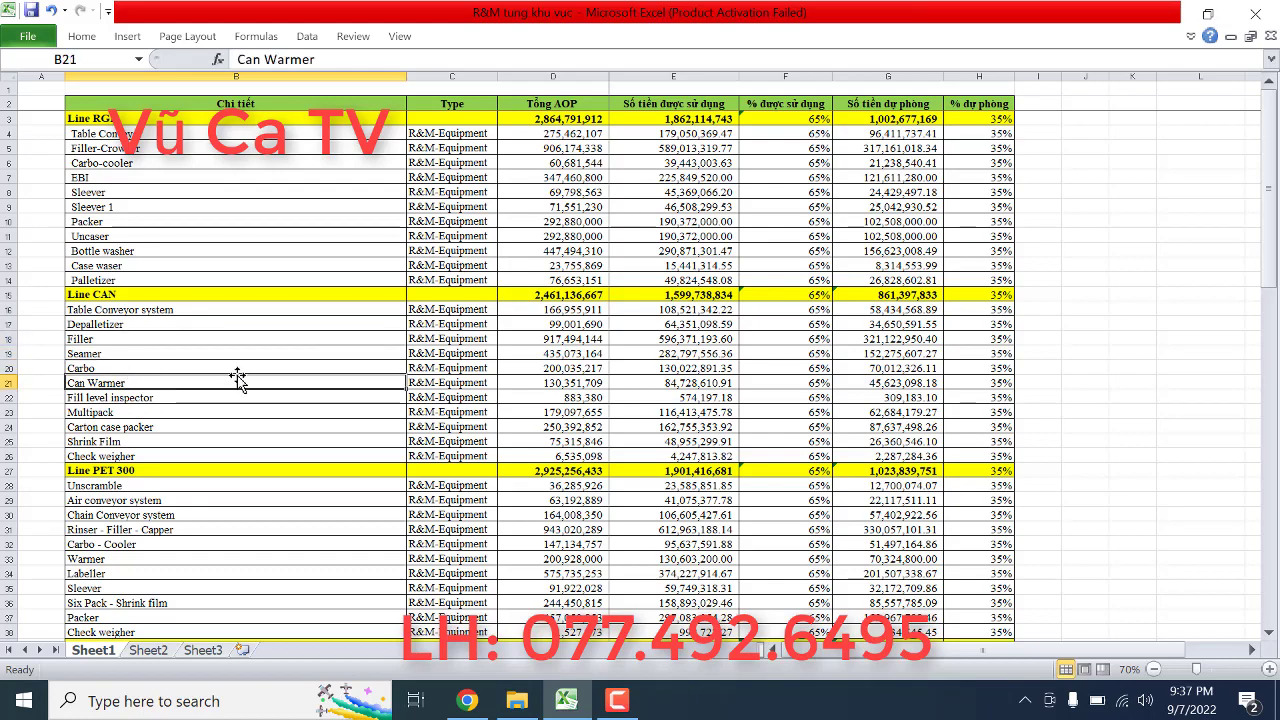
pyautogui.scroll(-1, 237, 380)
pyautogui.click(152, 353)
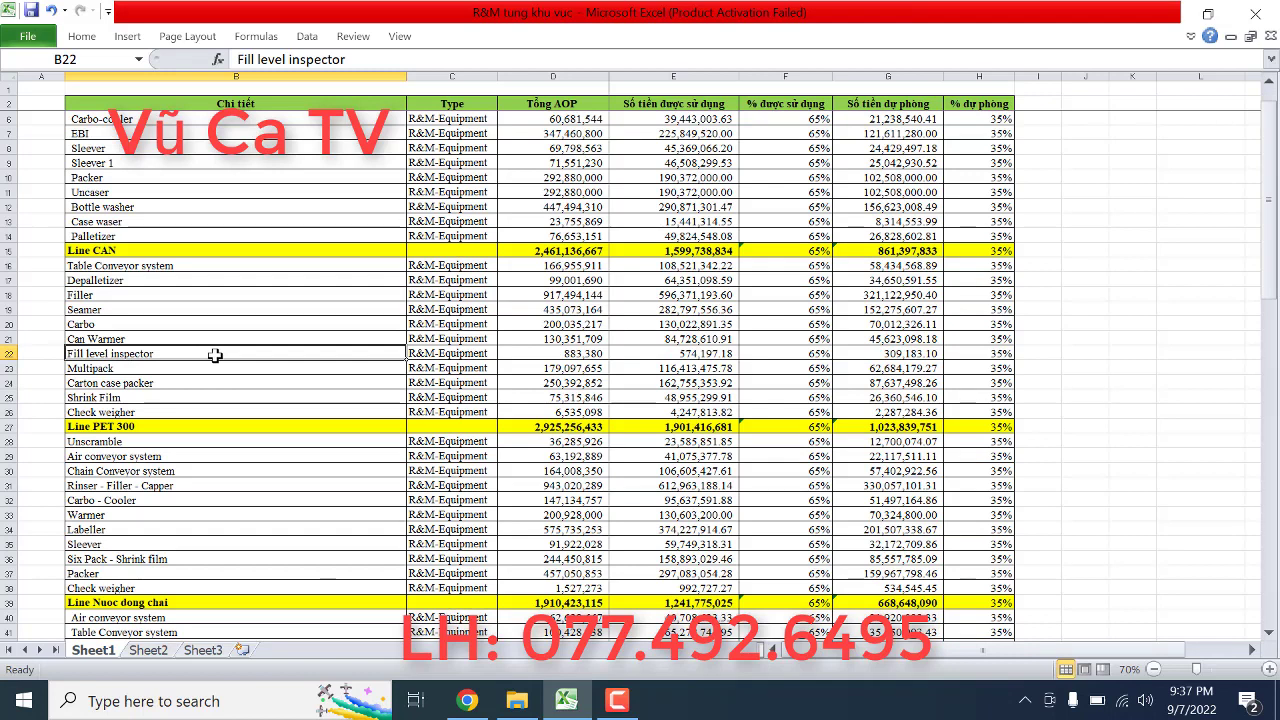
pyautogui.click(152, 370)
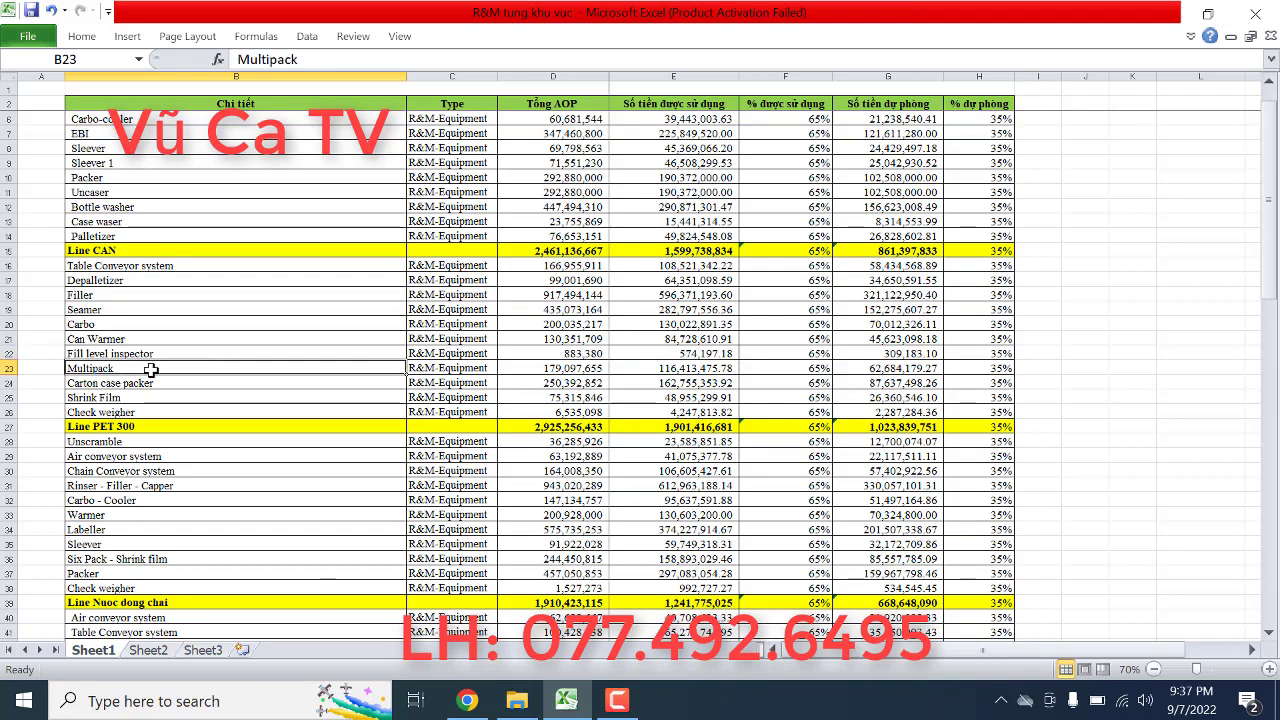
pyautogui.click(164, 384)
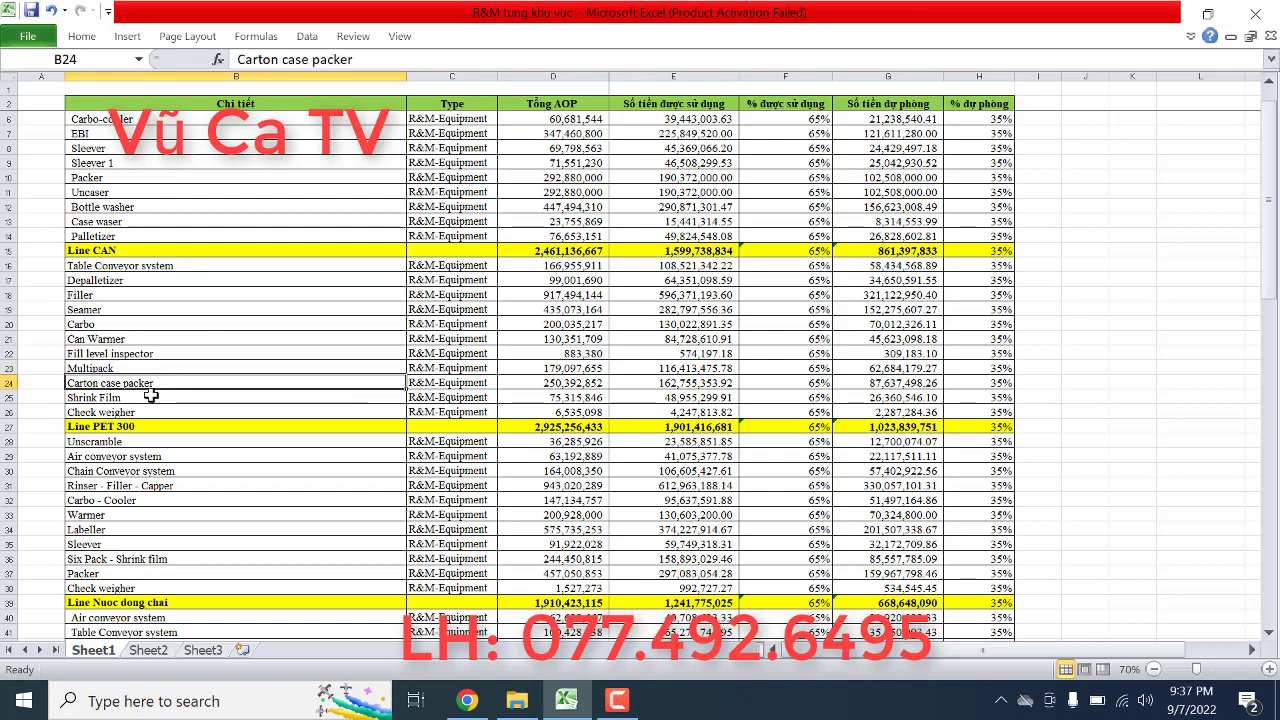
pyautogui.click(149, 397)
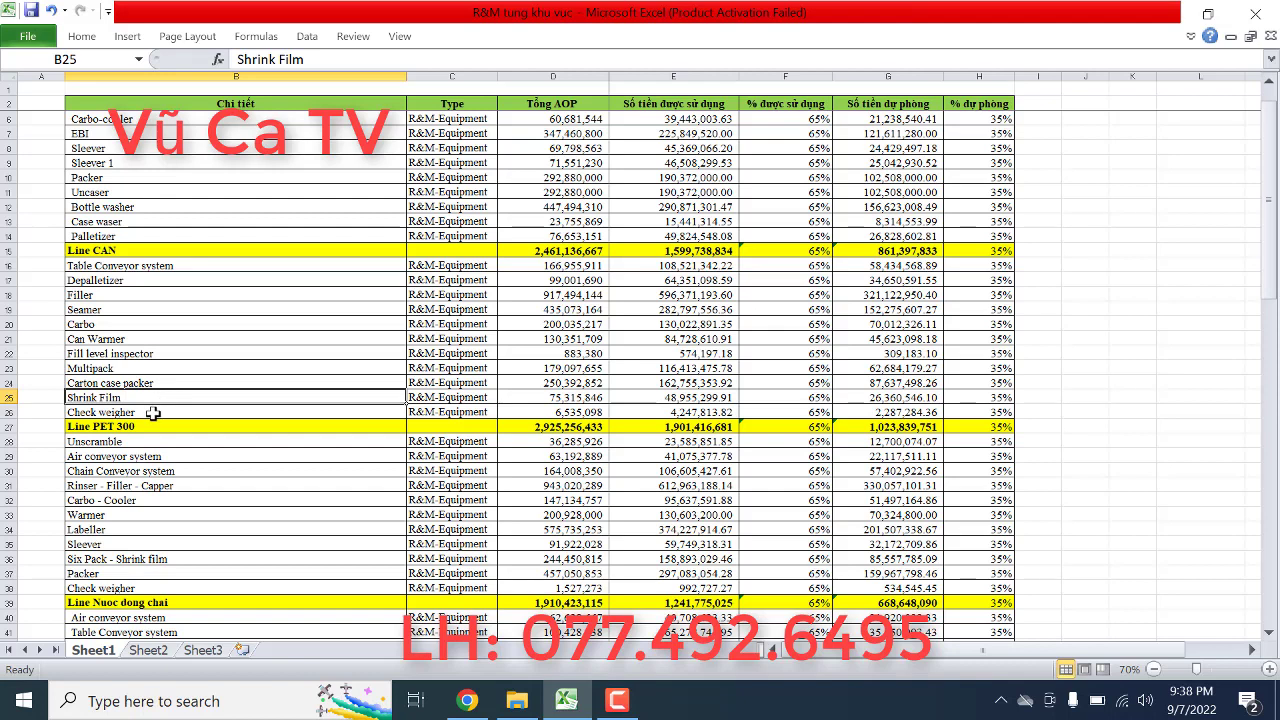
pyautogui.click(153, 413)
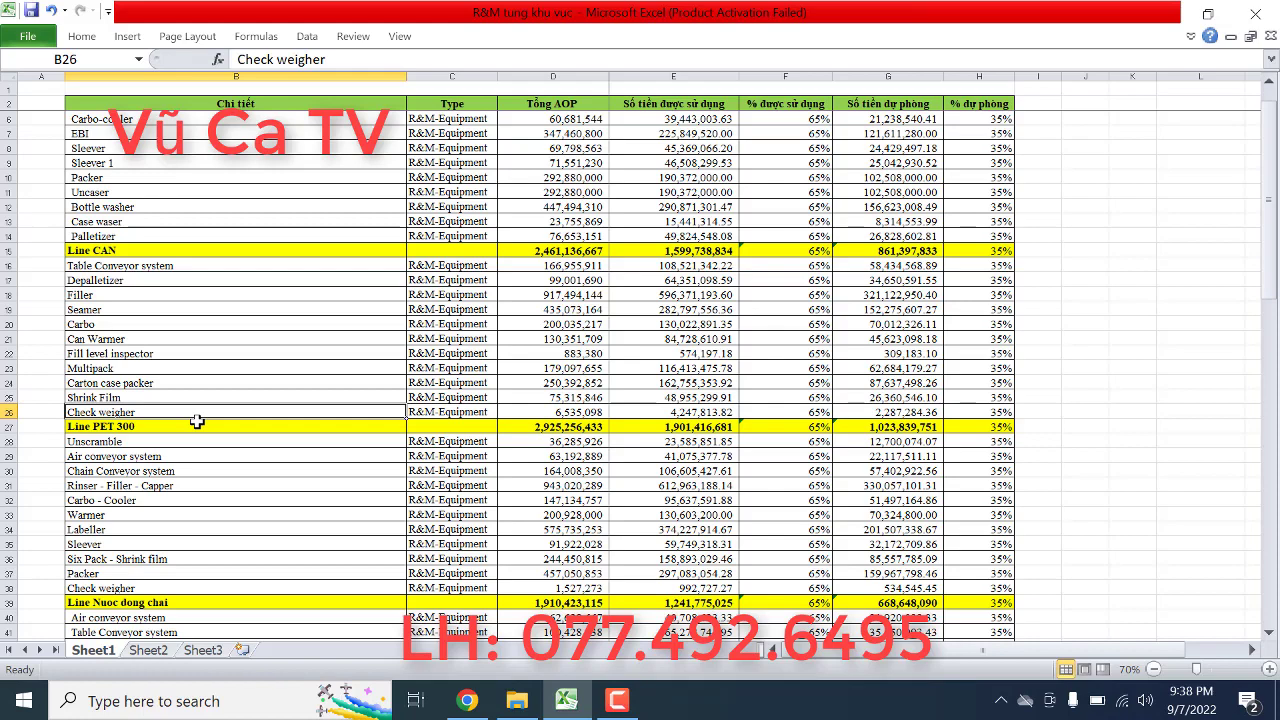
# Step: Look at the Line PET 300 heading and its first equipment items, from Unscramble to Chain Conveyor system
pyautogui.scroll(-1, 196, 416)
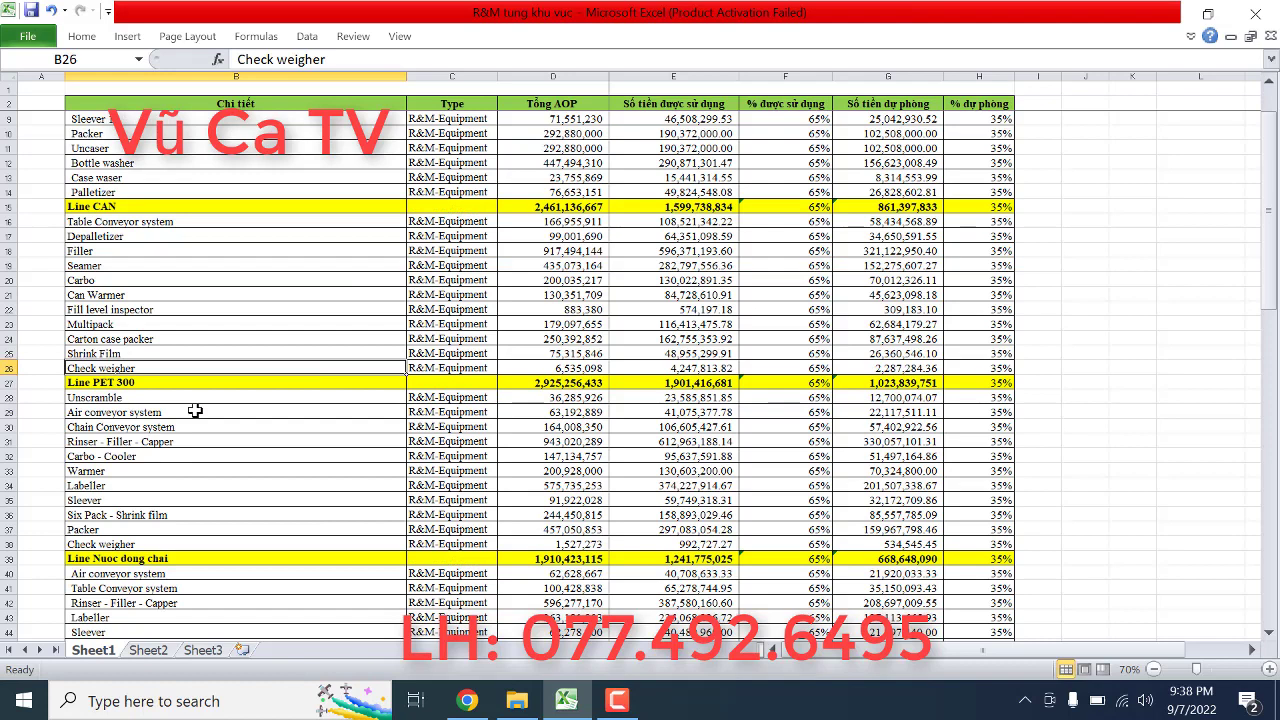
pyautogui.click(150, 383)
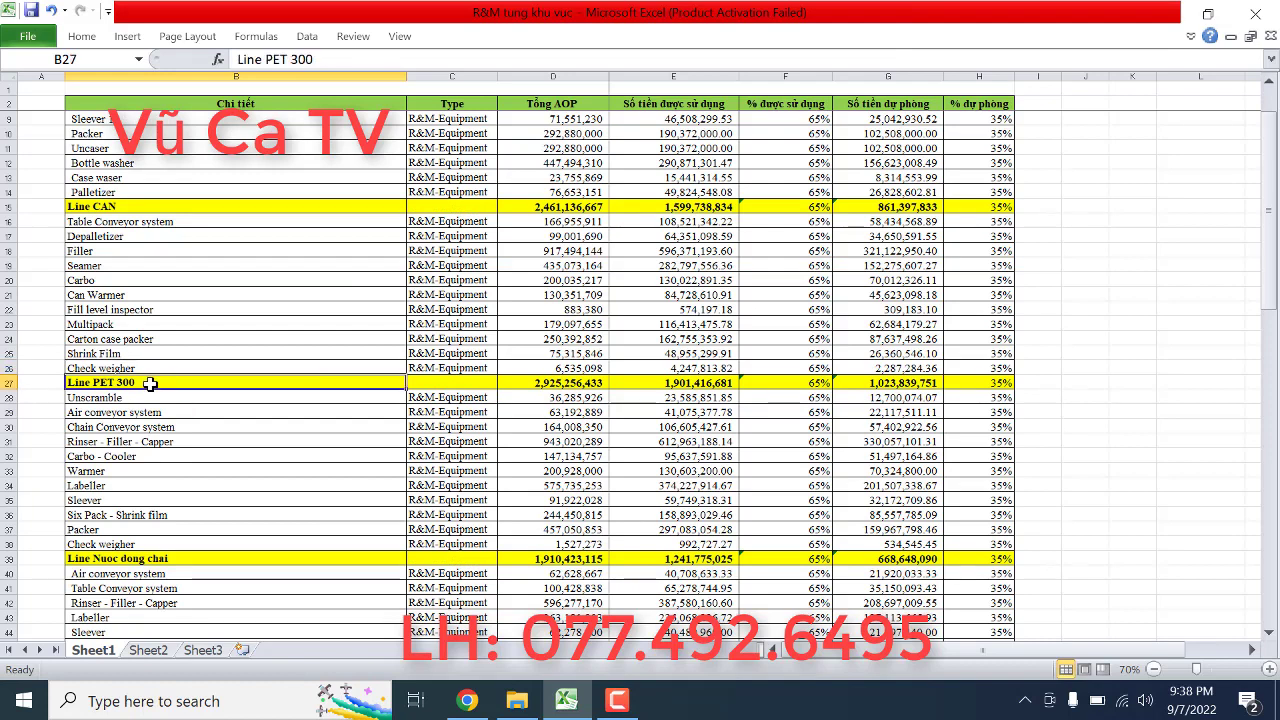
pyautogui.click(142, 399)
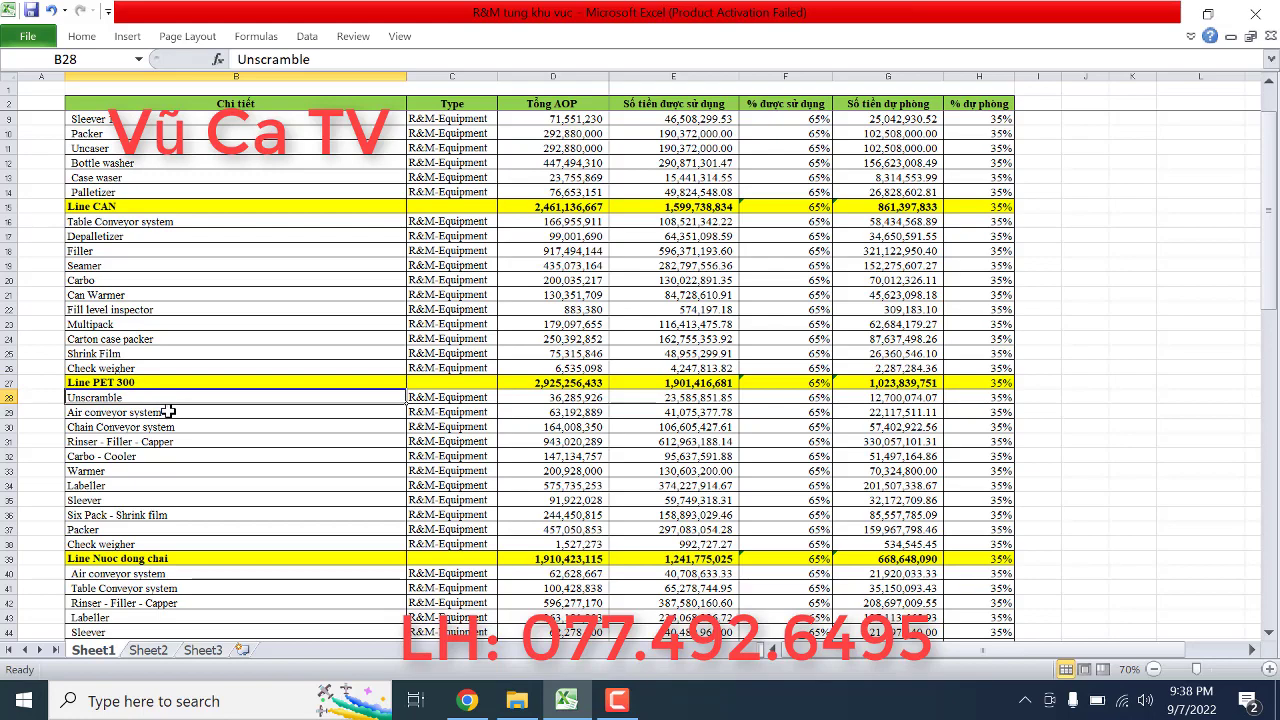
pyautogui.click(166, 412)
pyautogui.scroll(-1, 183, 408)
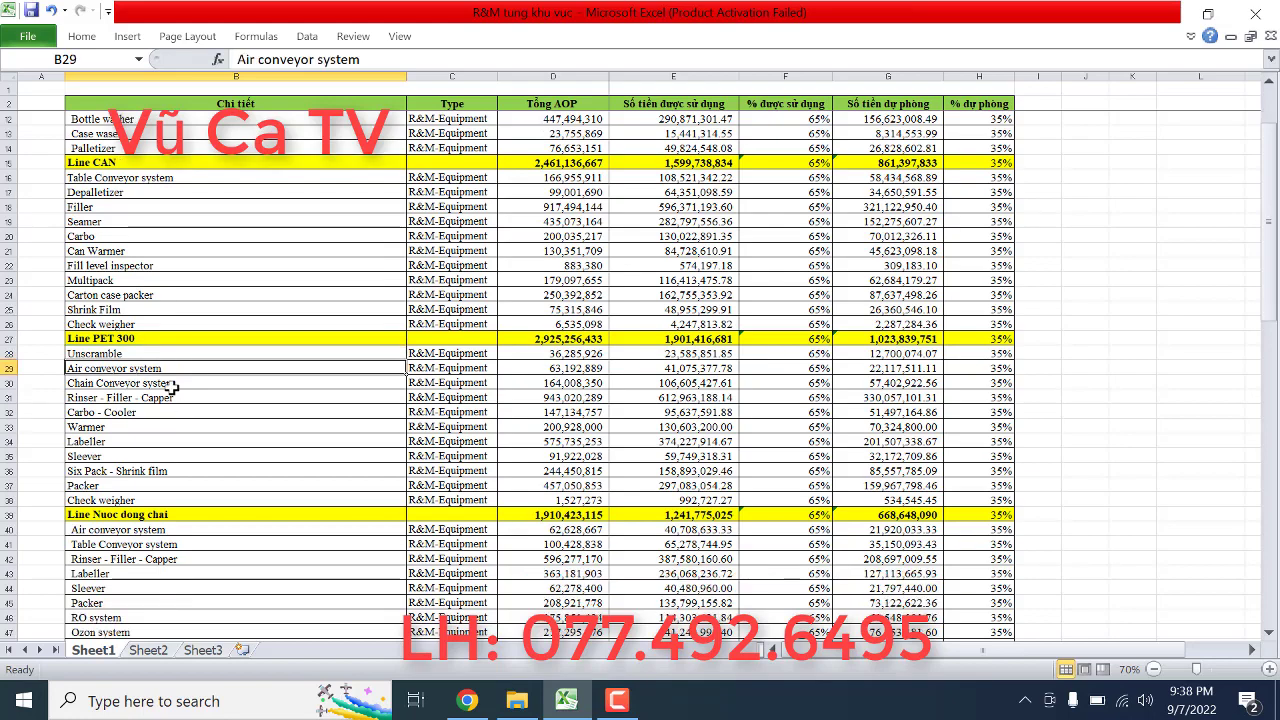
pyautogui.click(170, 384)
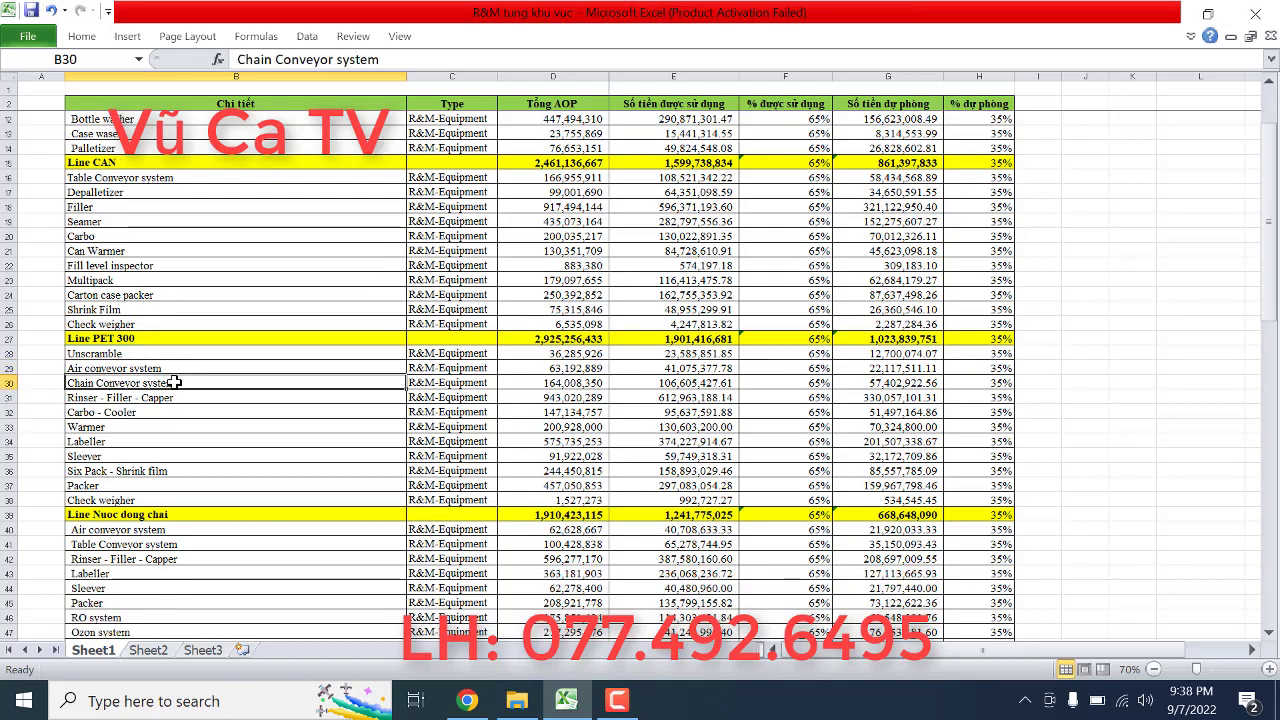
pyautogui.click(617, 701)
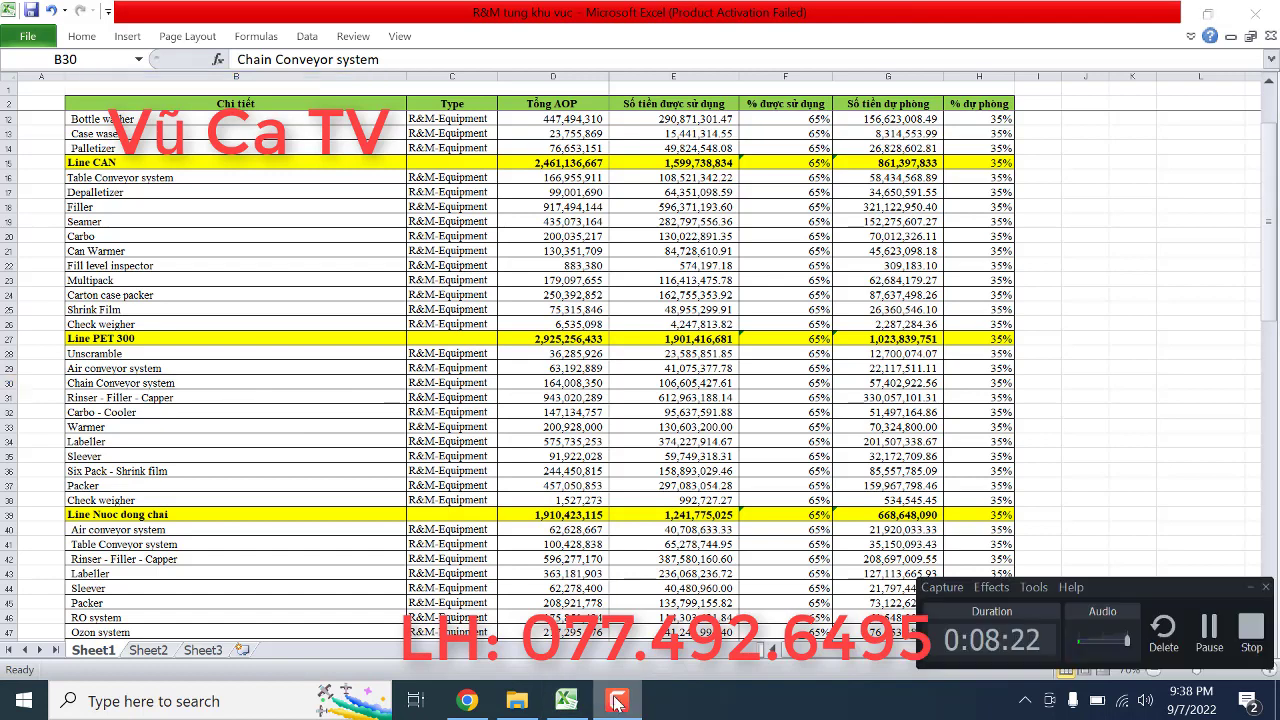
pyautogui.click(617, 701)
# Step: Go through the Line PET 300 equipment items in the Chi tiết column, from Air conveyor system to Packer
pyautogui.click(120, 368)
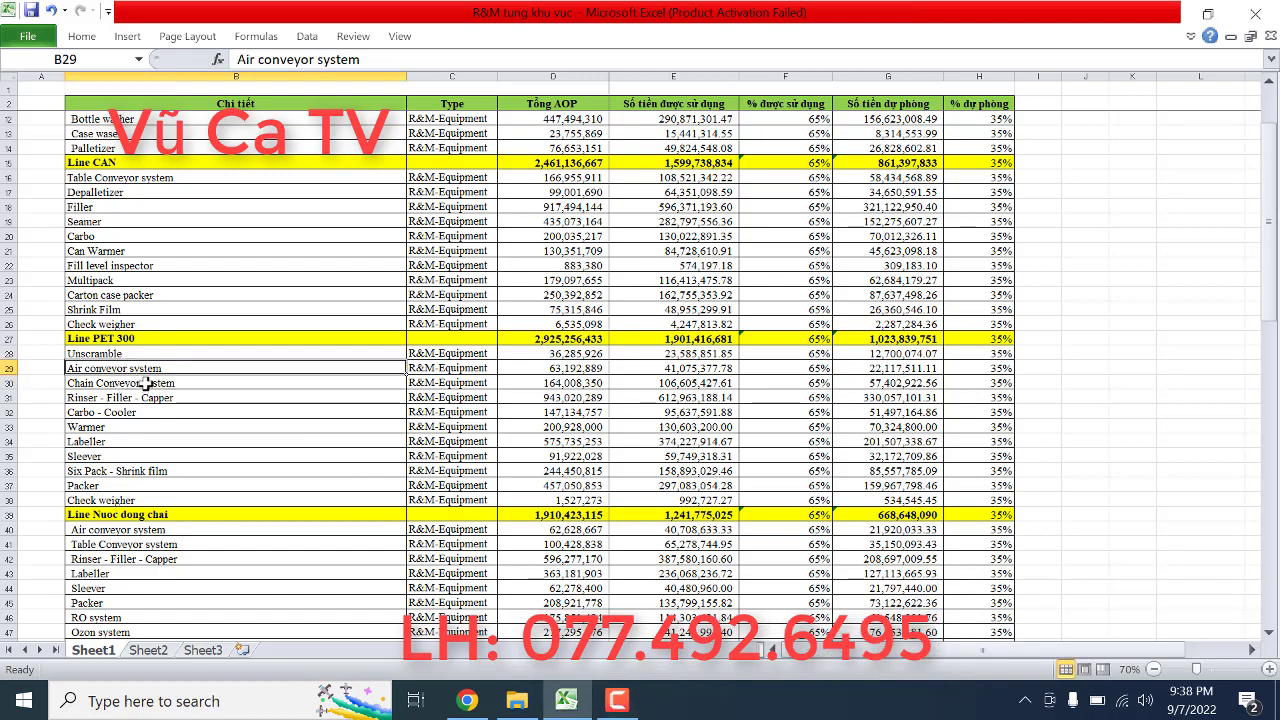
pyautogui.click(146, 383)
pyautogui.click(158, 397)
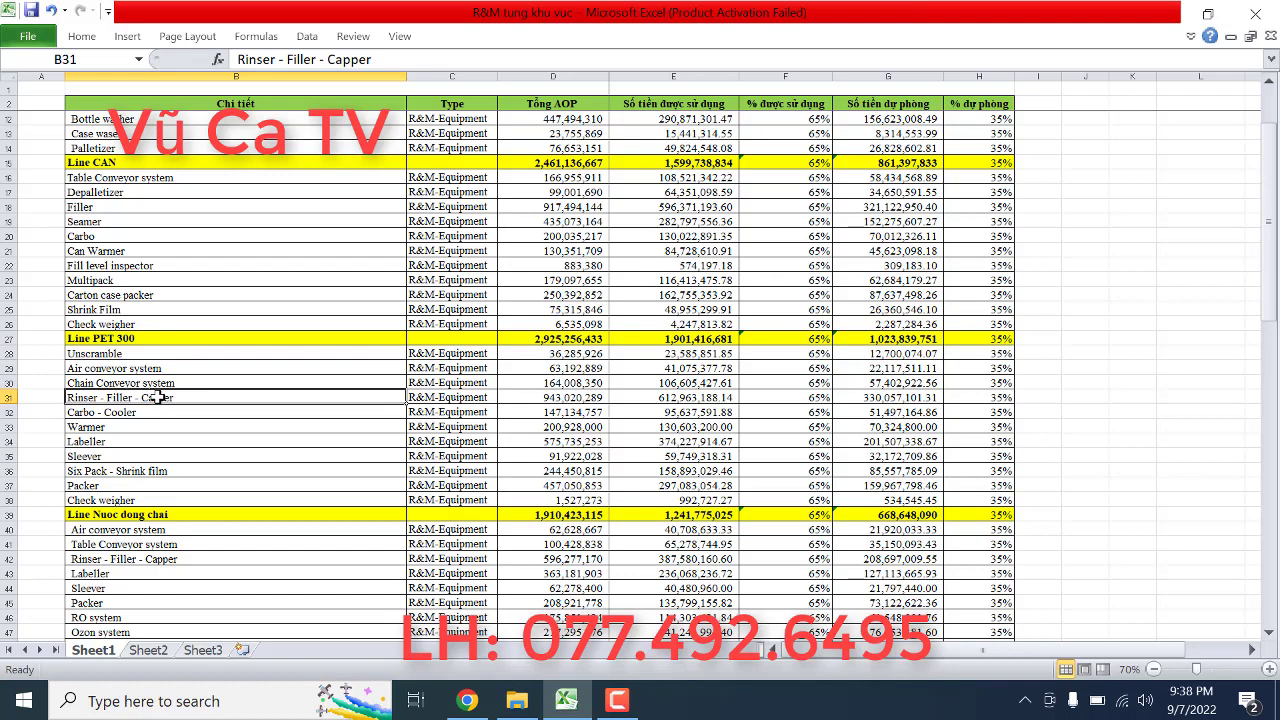
pyautogui.click(140, 417)
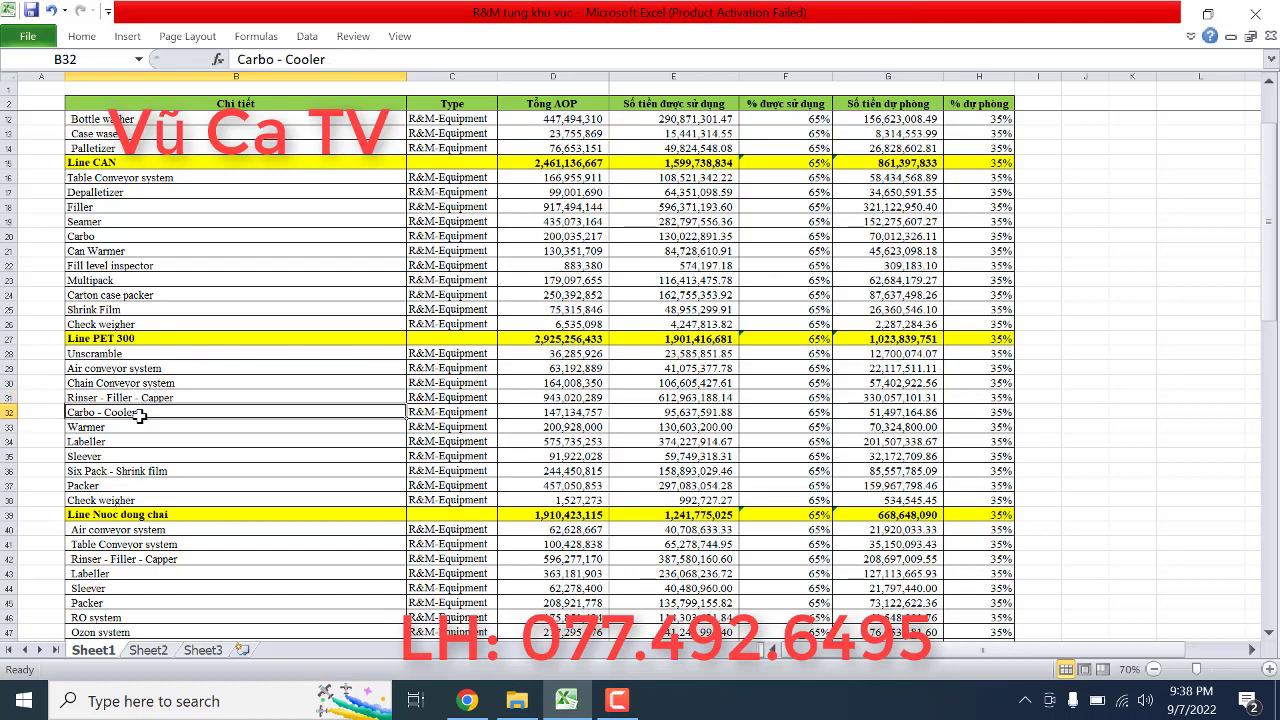
pyautogui.click(128, 428)
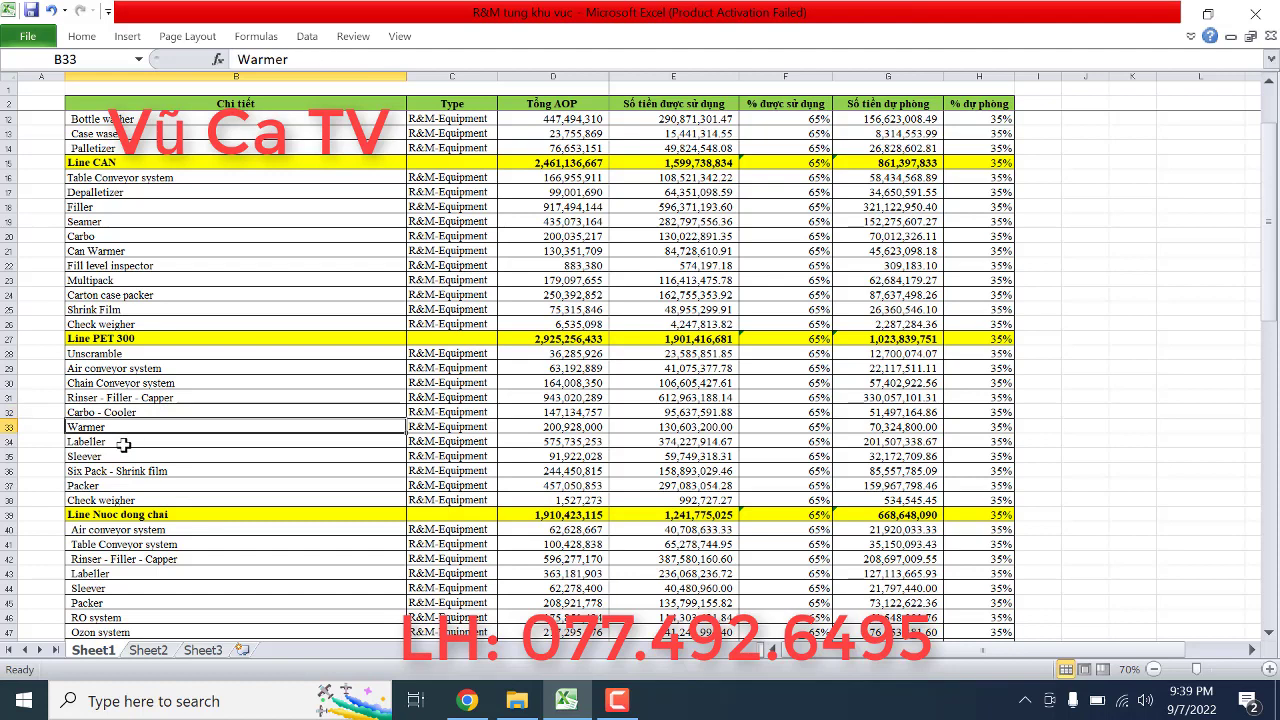
pyautogui.click(121, 448)
pyautogui.click(118, 459)
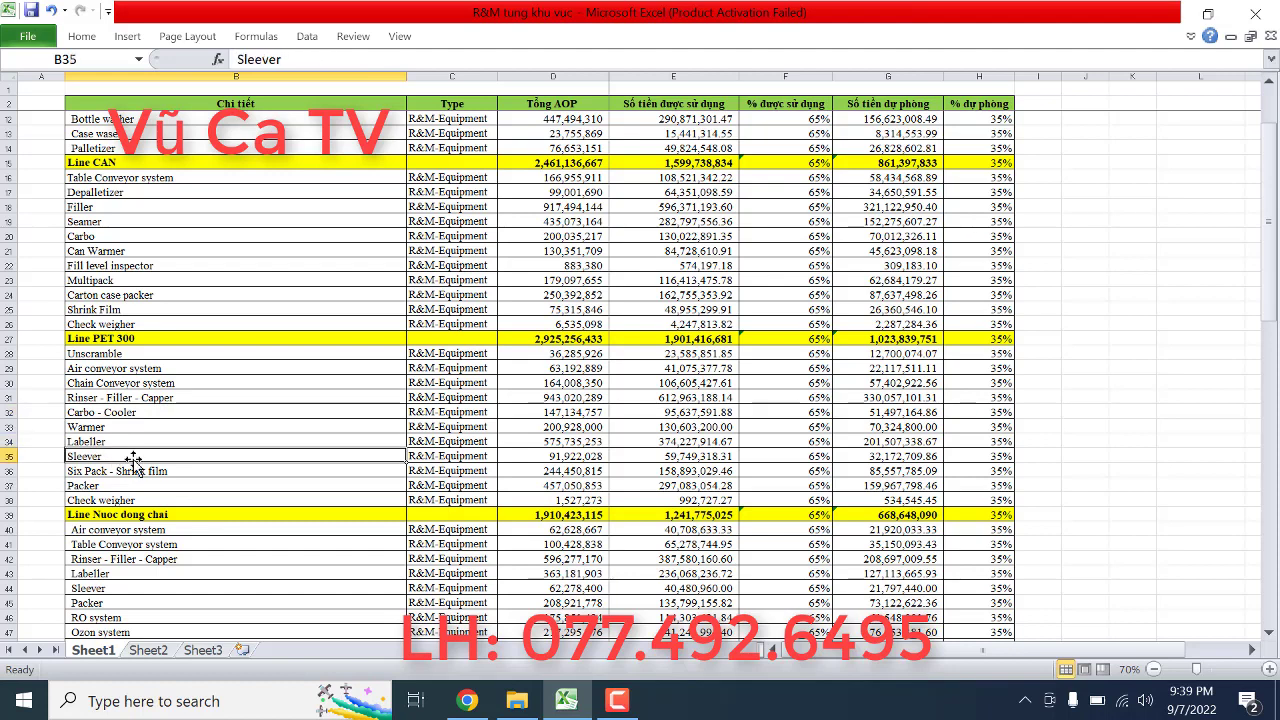
pyautogui.click(142, 476)
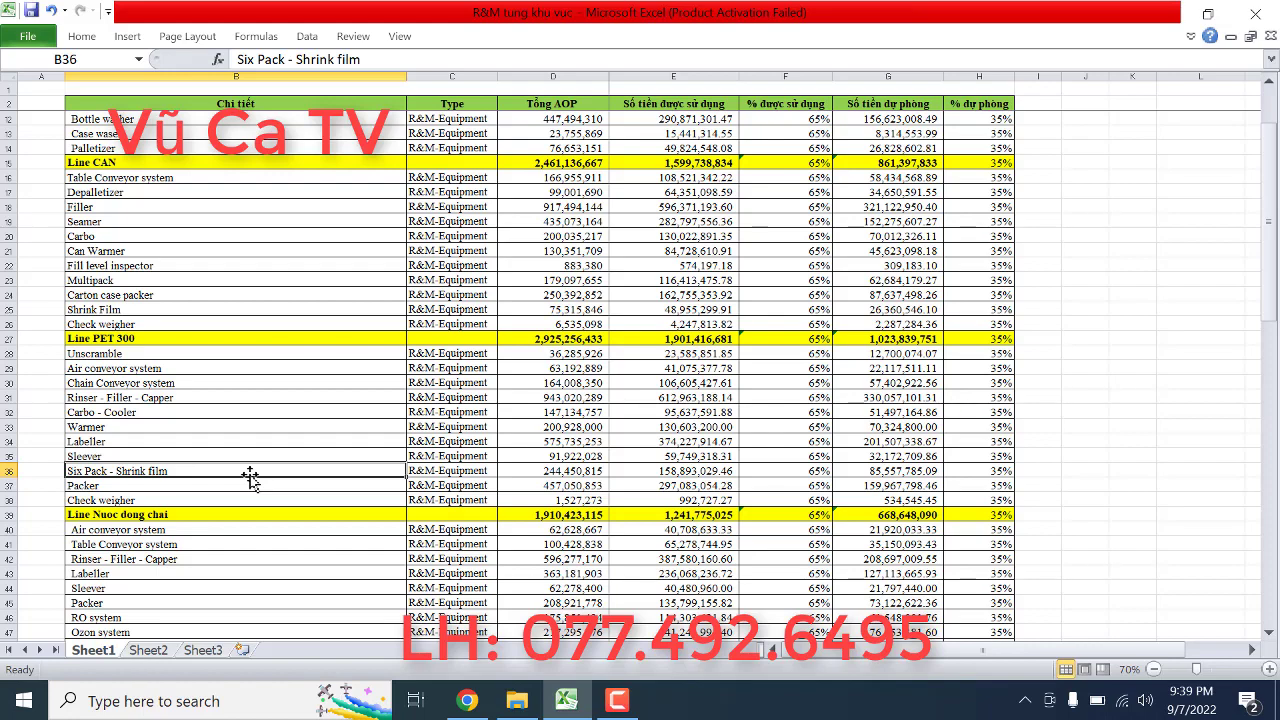
pyautogui.click(130, 485)
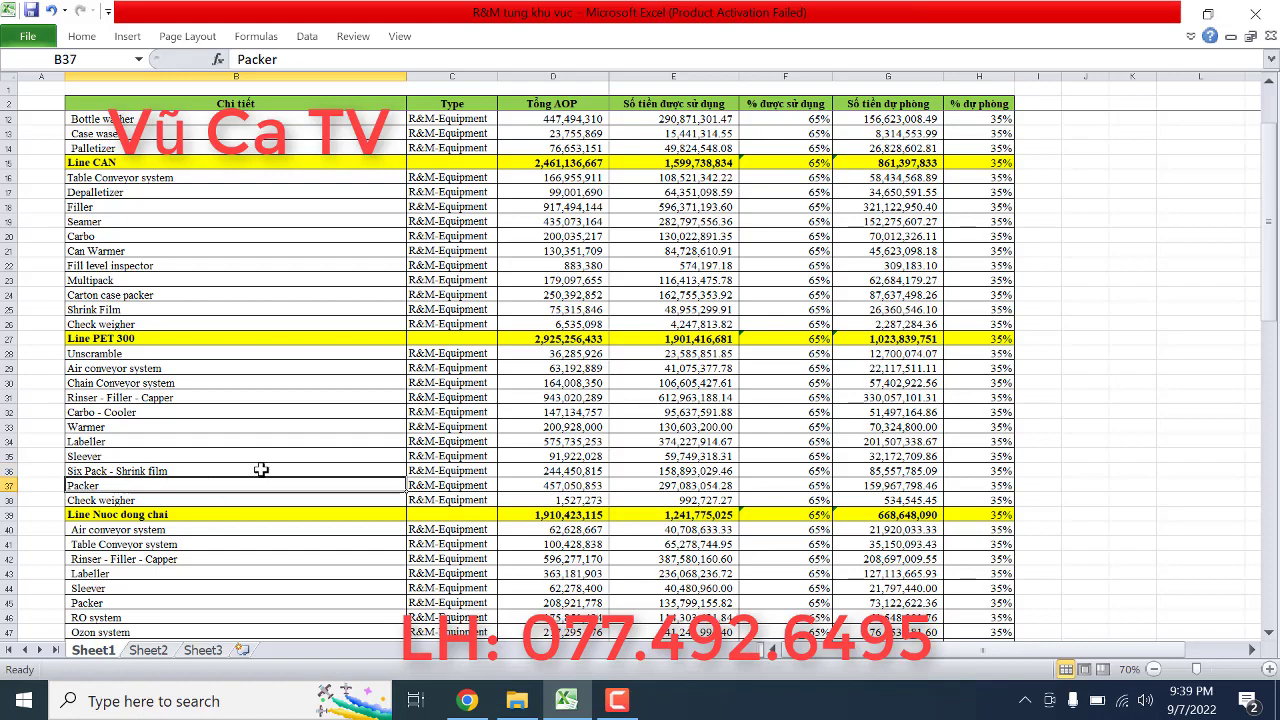
# Step: Look at the last Line PET 300 item, Check weigher, and the Line Nuoc dong chai heading below it
pyautogui.scroll(-1, 265, 468)
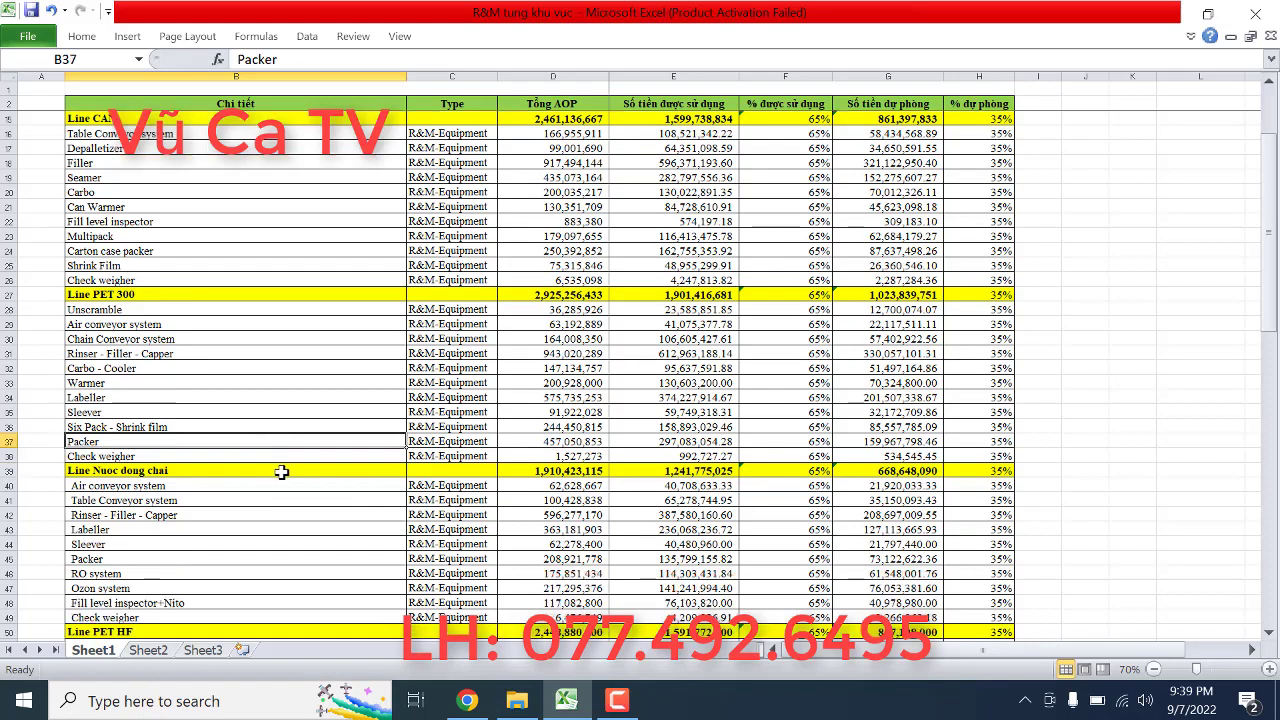
pyautogui.click(160, 455)
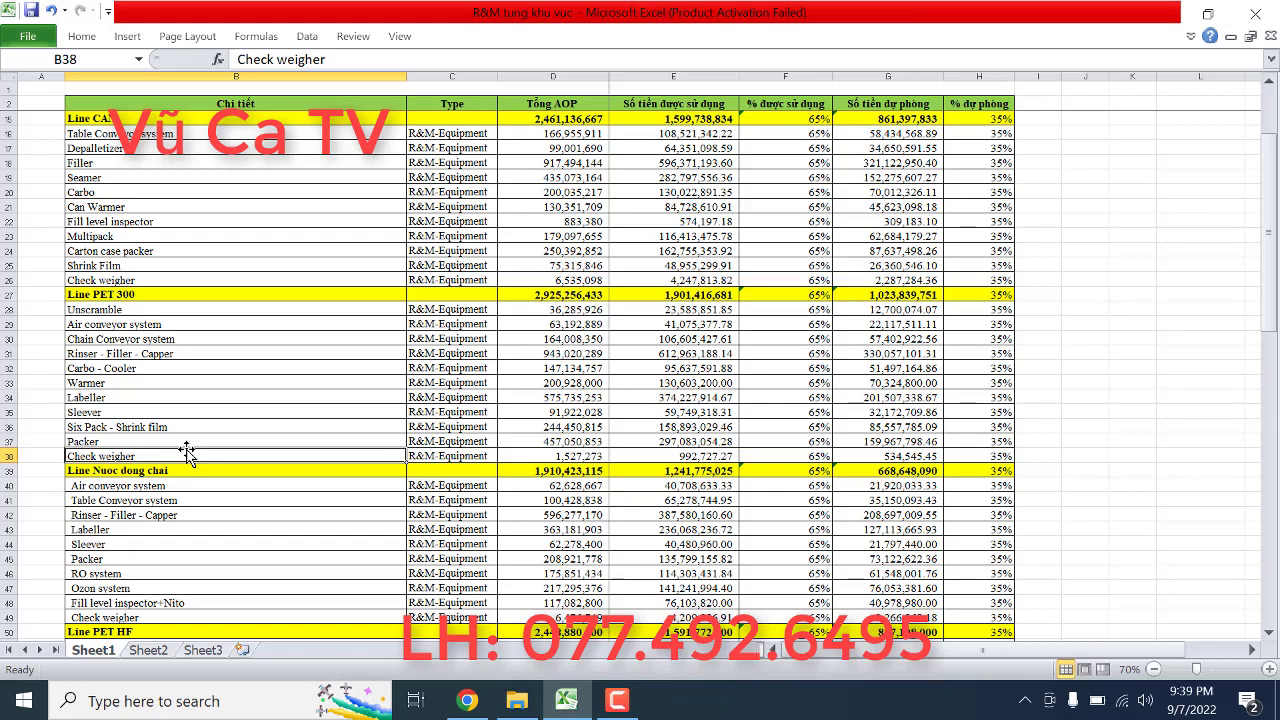
pyautogui.scroll(-2, 187, 451)
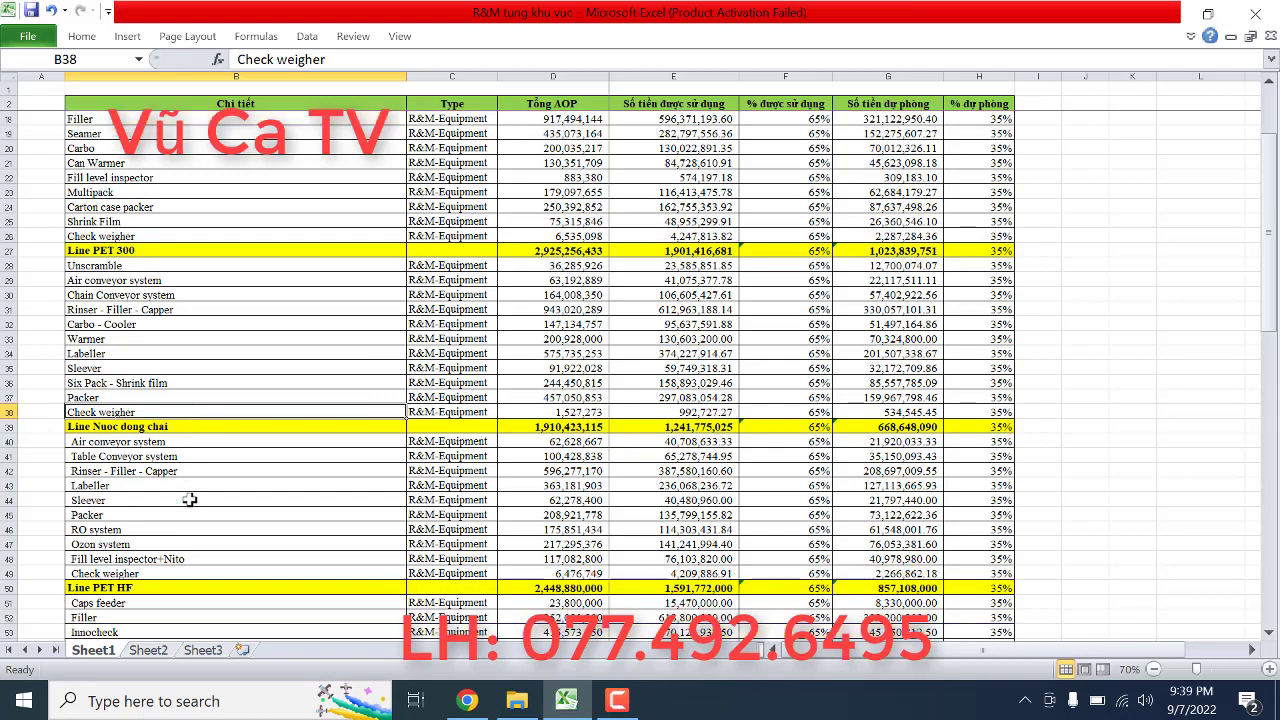
pyautogui.click(193, 381)
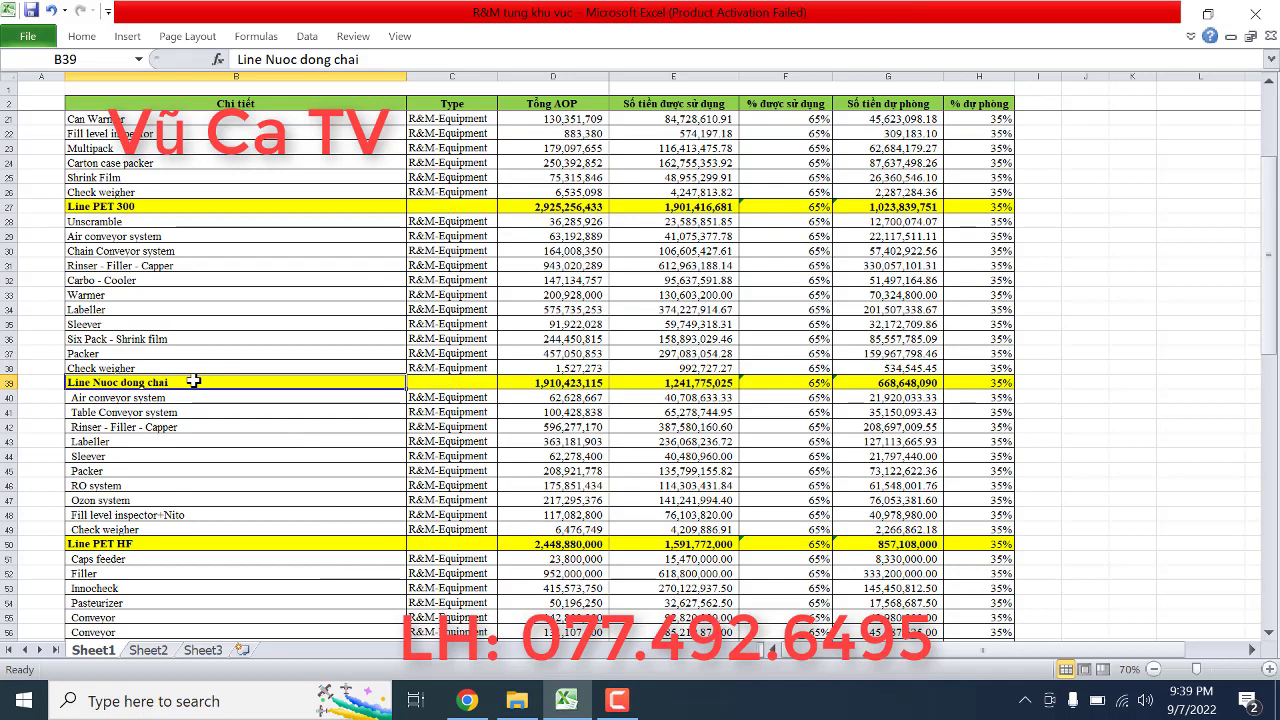
# Step: Go through the Line Nuoc dong chai equipment items in the Chi tiết column, from Air conveyor system to Packer
pyautogui.click(190, 396)
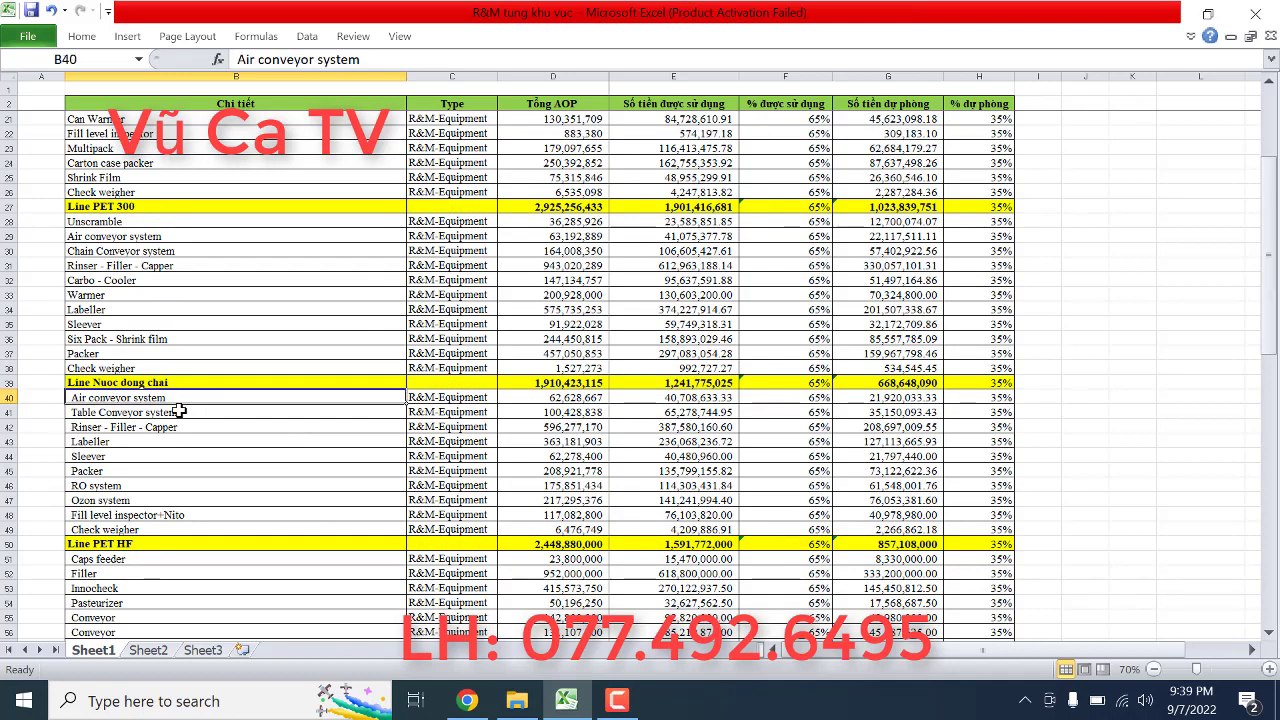
pyautogui.click(187, 411)
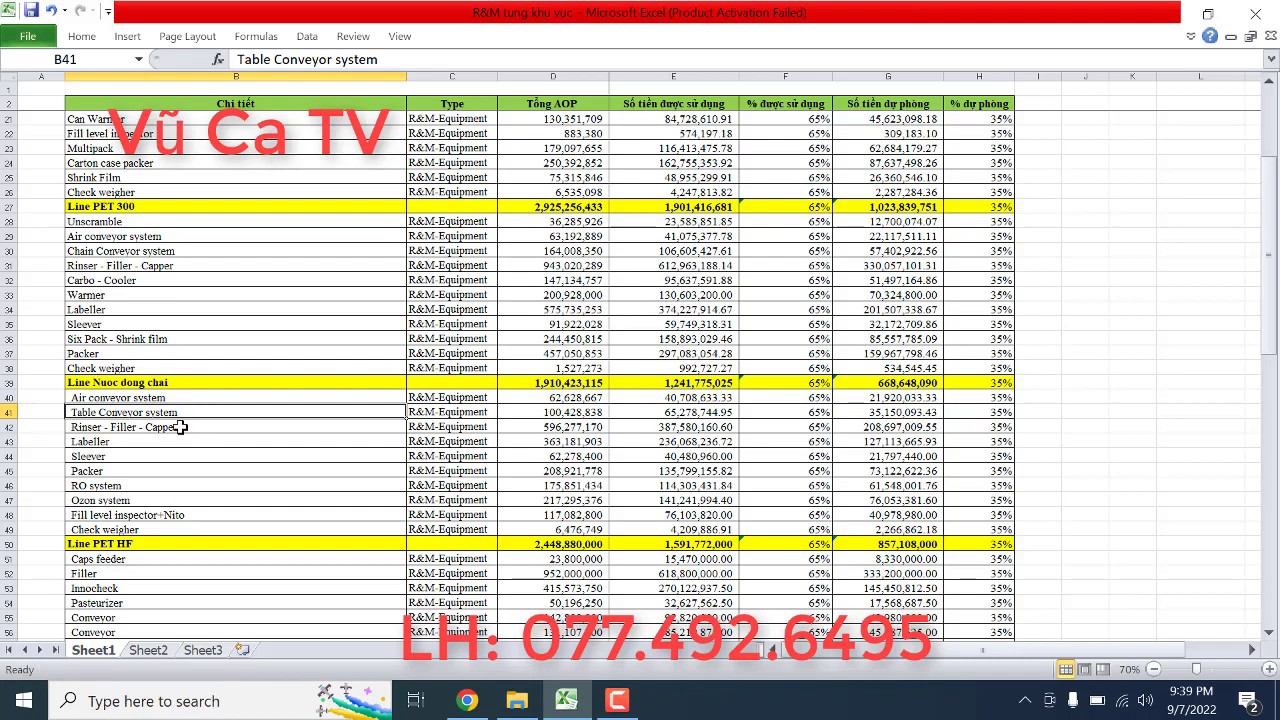
pyautogui.click(178, 427)
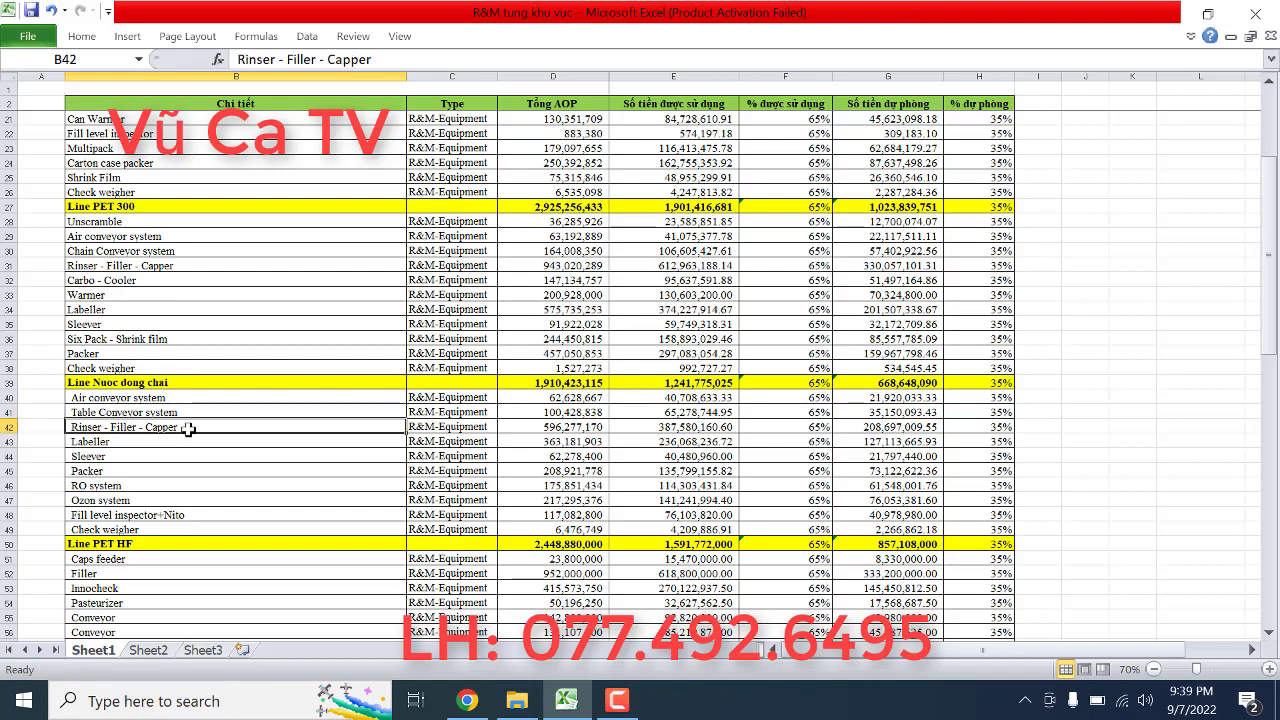
pyautogui.click(156, 440)
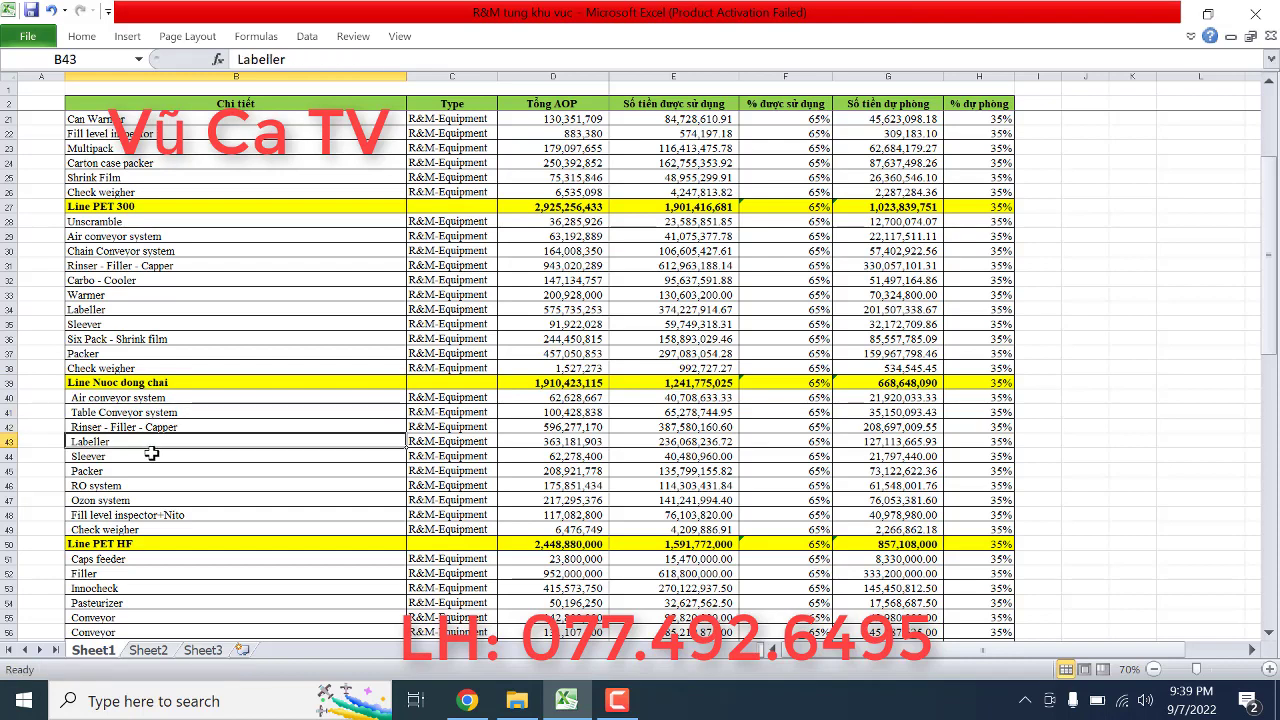
pyautogui.click(152, 457)
pyautogui.click(152, 469)
# Step: Go through the remaining Line Nuoc dong chai items in the Chi tiết column, from RO system to Check weigher
pyautogui.scroll(-1, 200, 469)
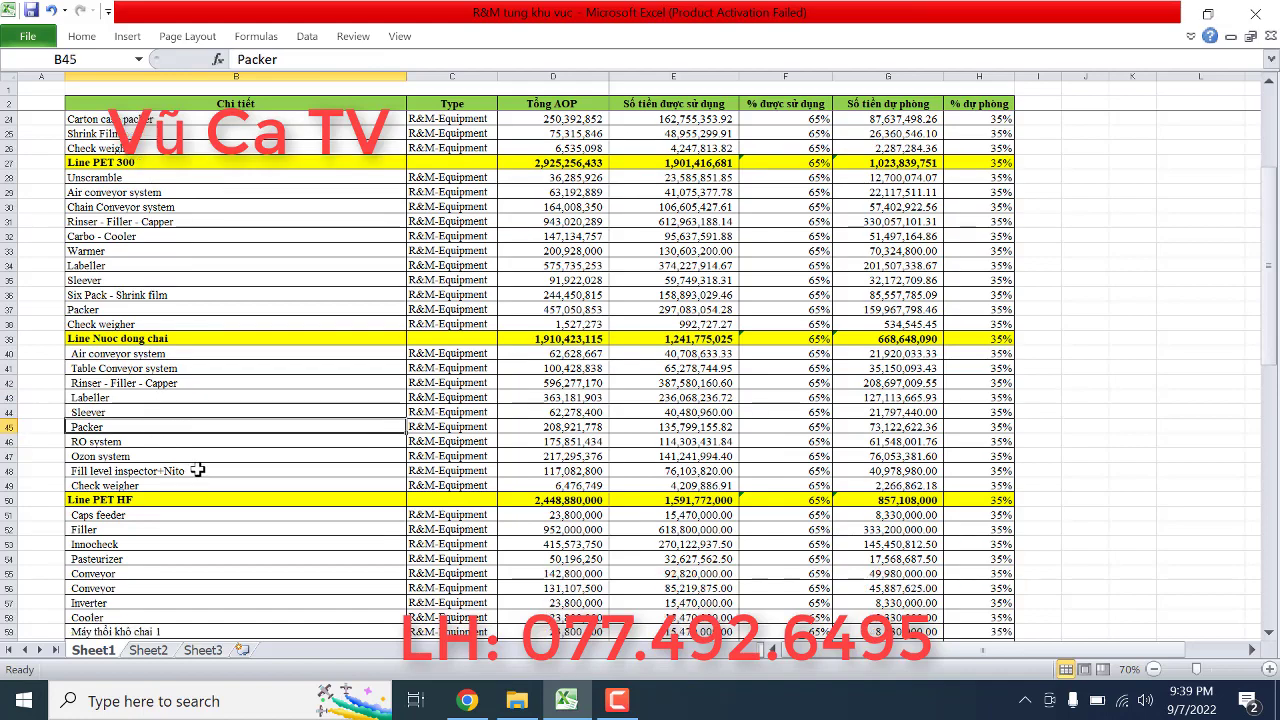
pyautogui.click(131, 442)
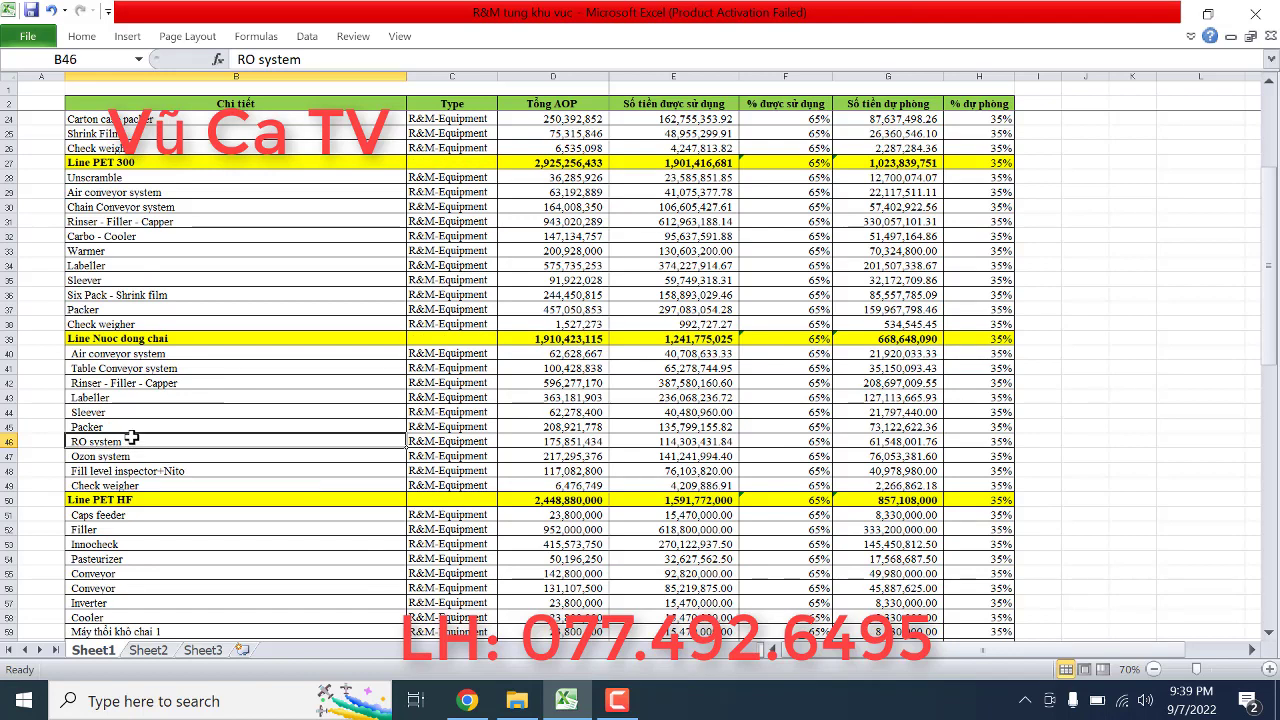
pyautogui.click(132, 456)
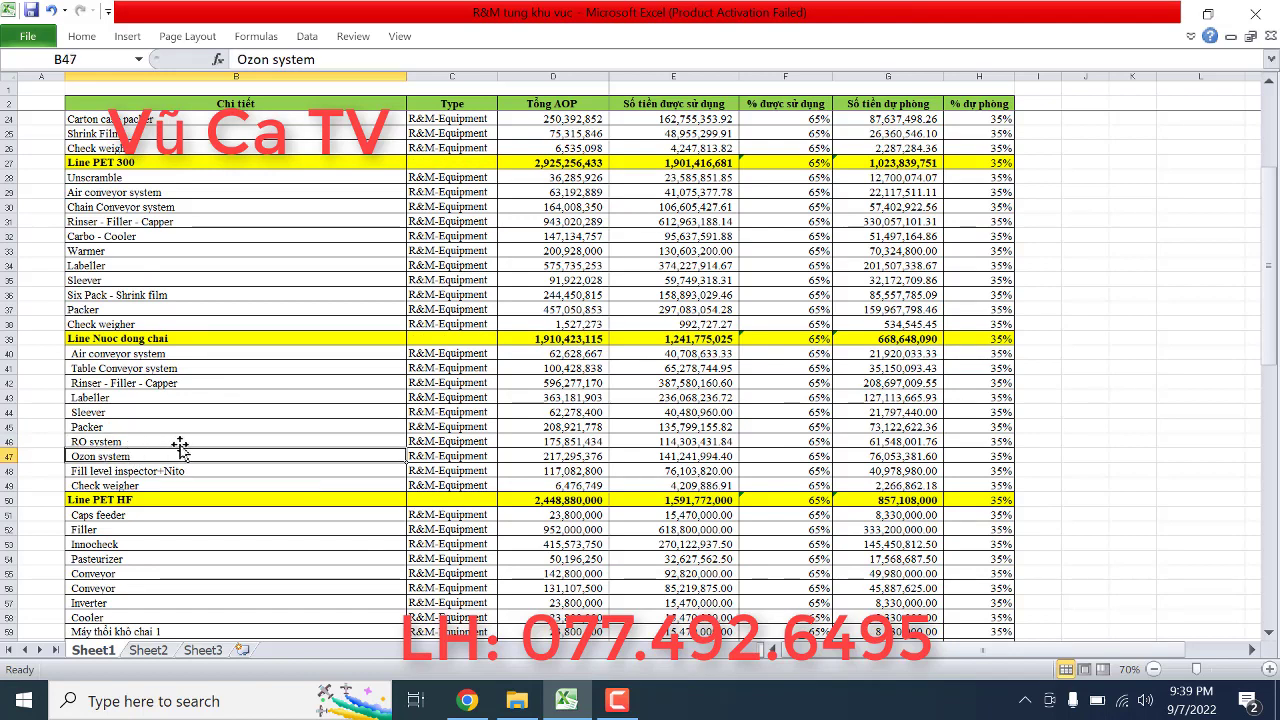
pyautogui.click(180, 470)
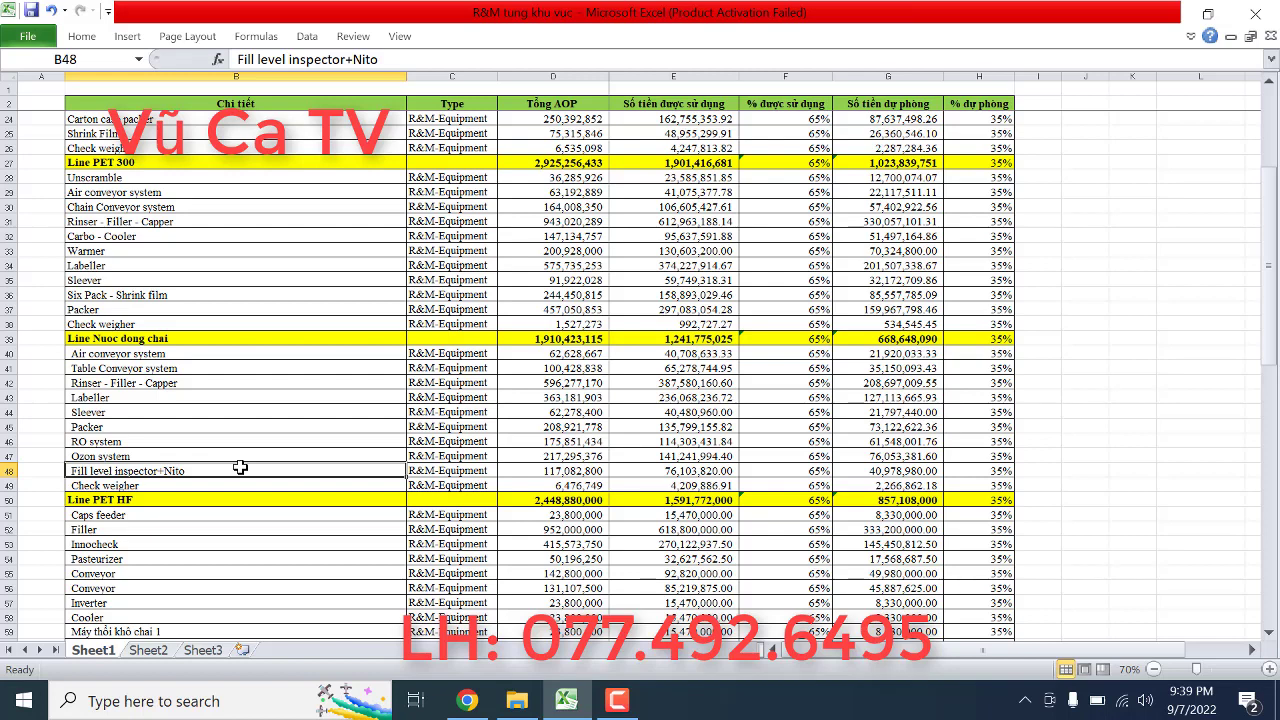
pyautogui.click(200, 484)
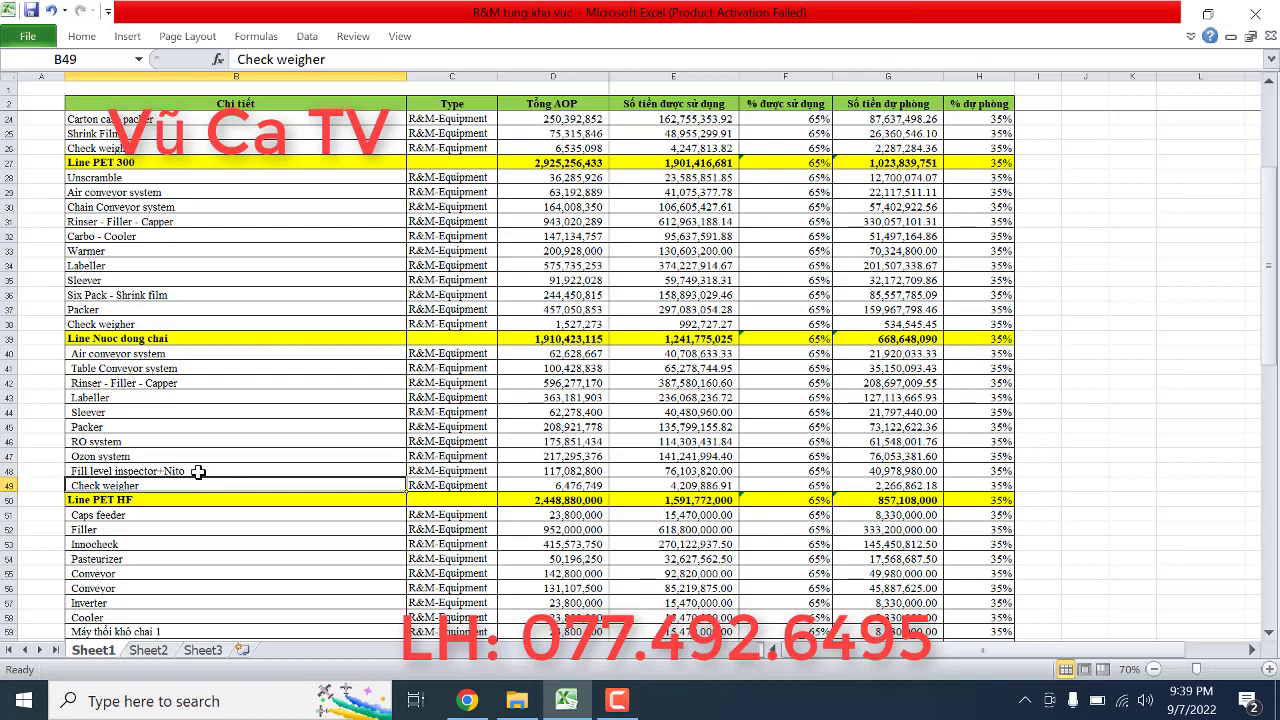
pyautogui.click(198, 471)
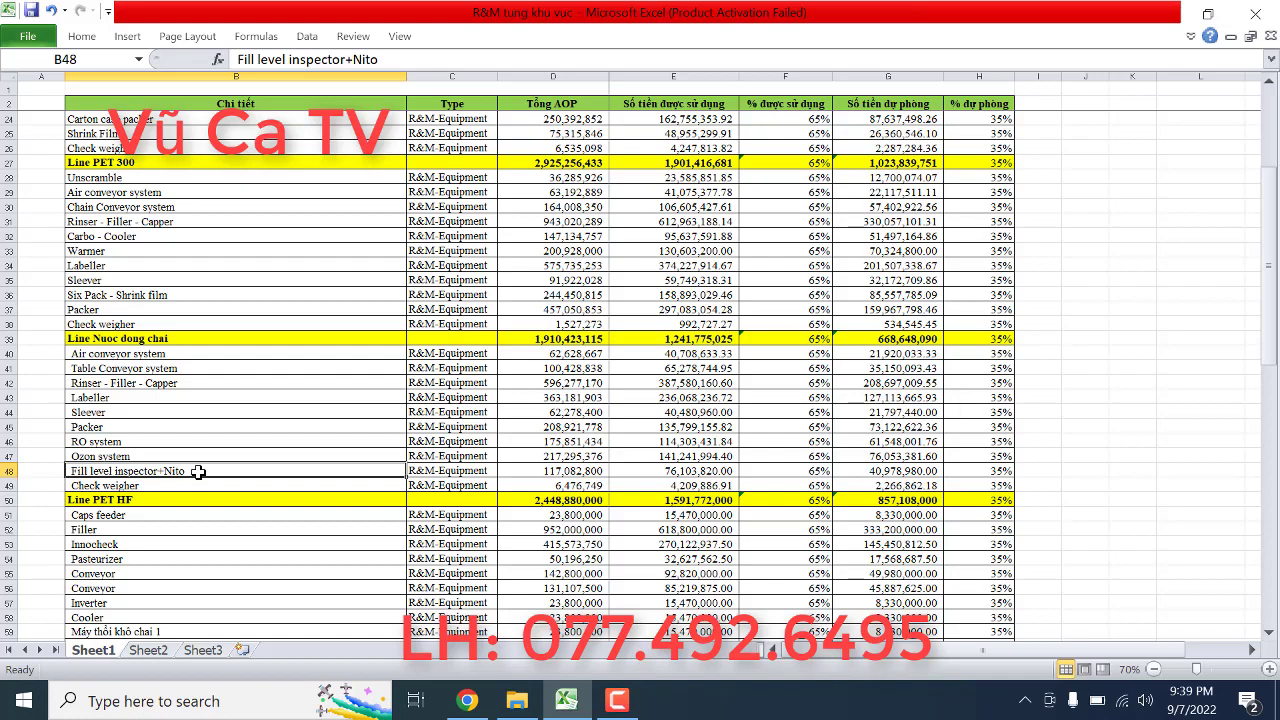
pyautogui.click(172, 485)
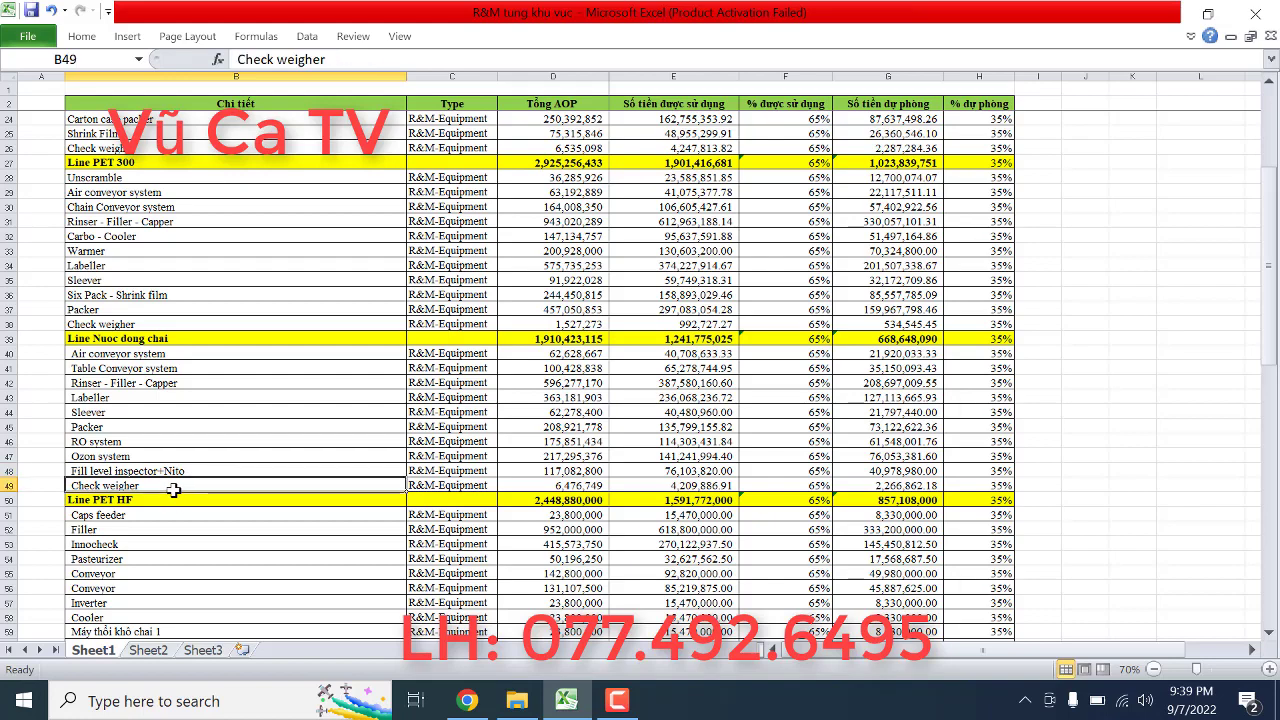
# Step: Go through the first Line PET HF equipment items in the Chi tiết column, from Caps feeder to Inverter
pyautogui.scroll(-3, 175, 490)
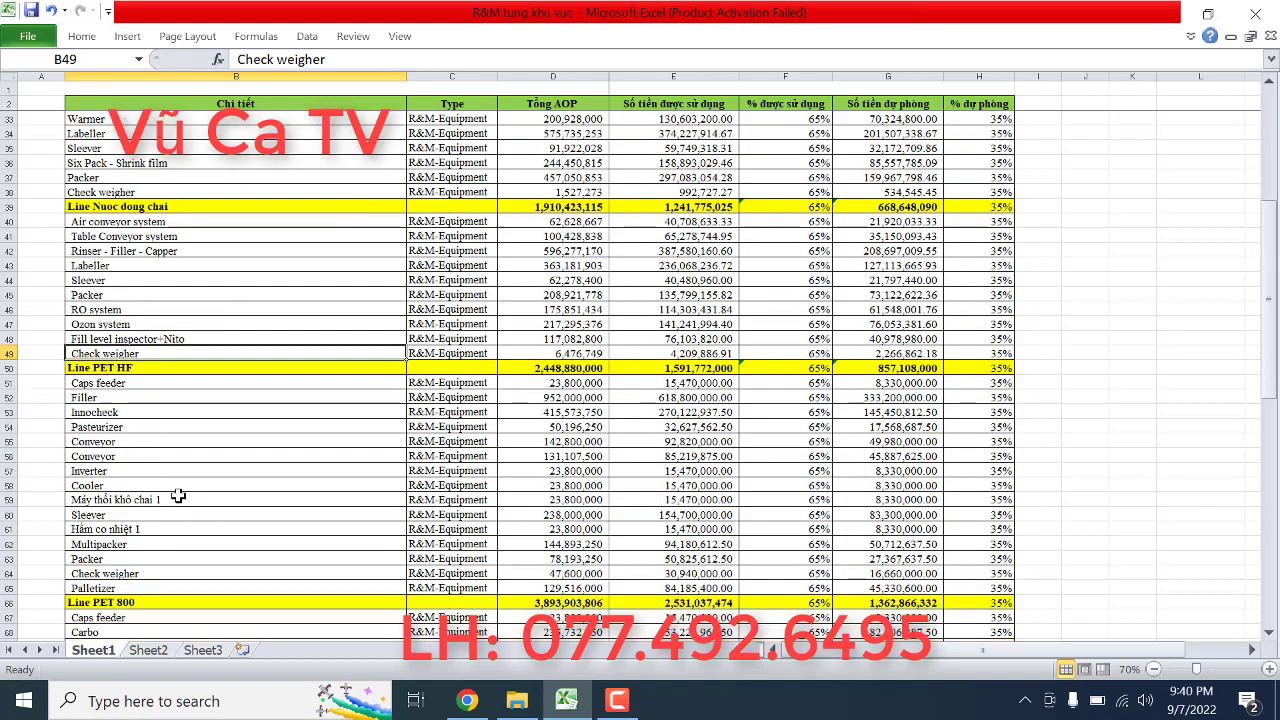
pyautogui.click(140, 385)
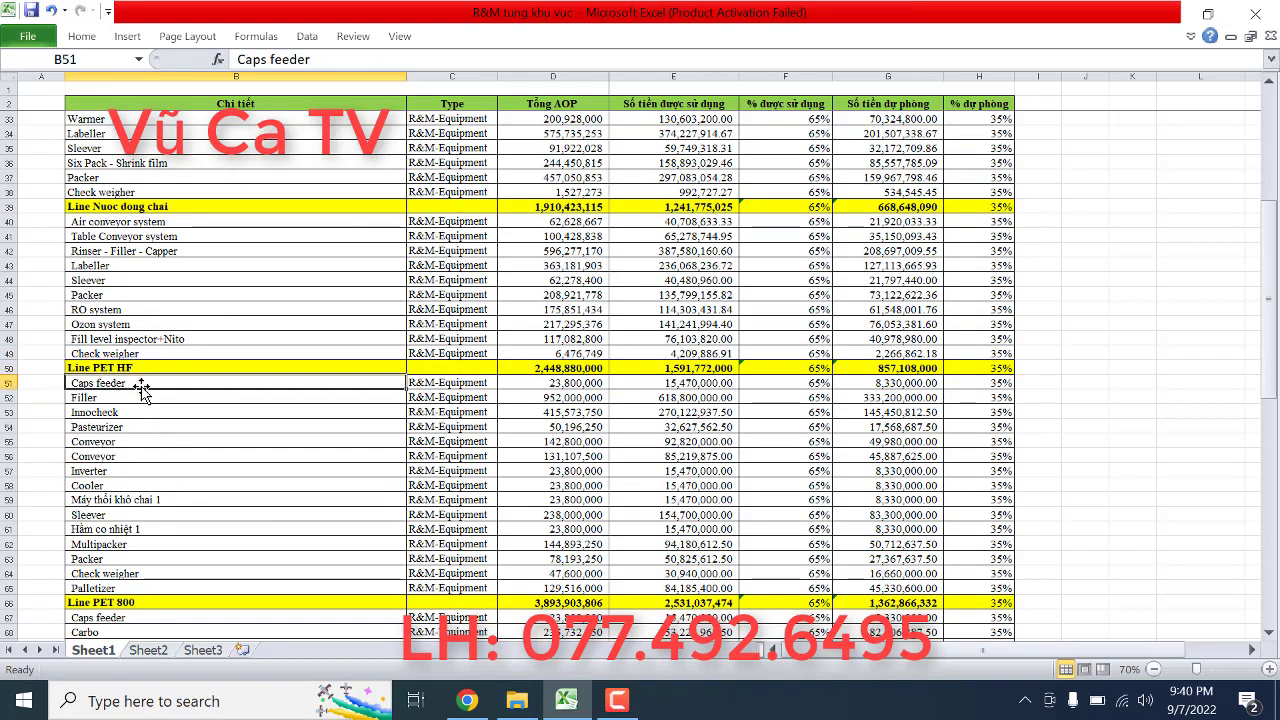
pyautogui.click(135, 397)
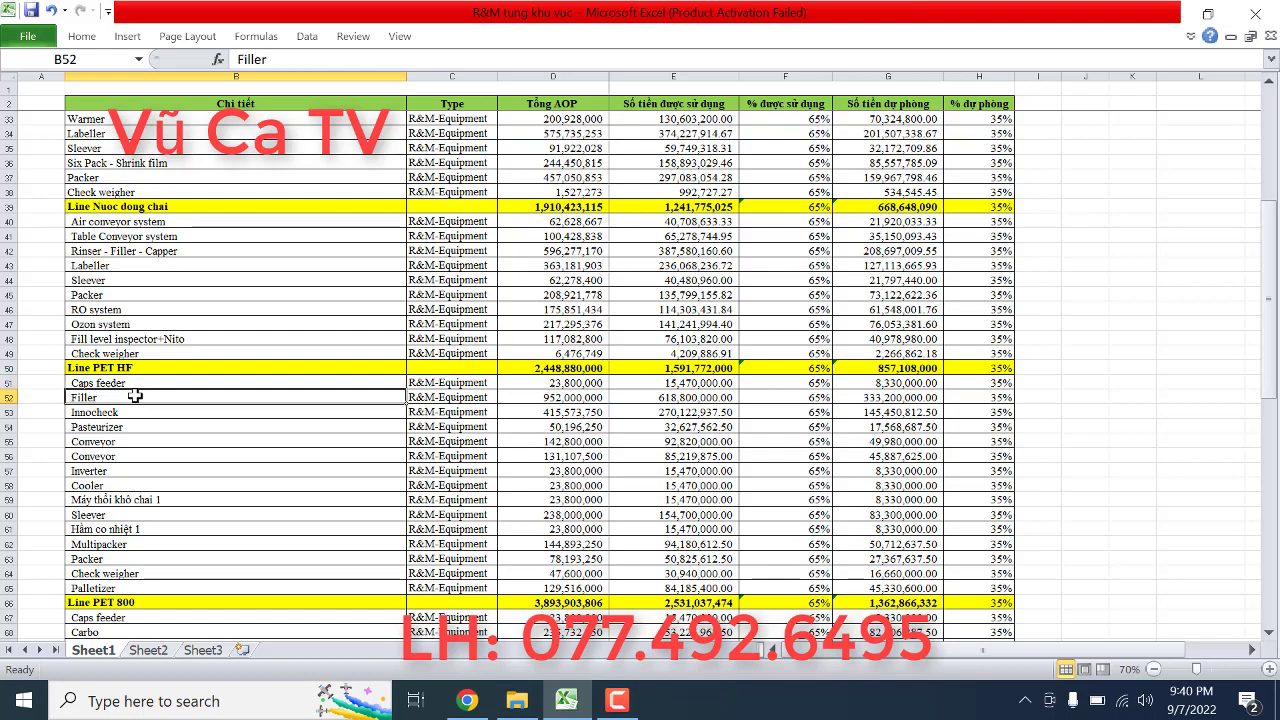
pyautogui.click(140, 411)
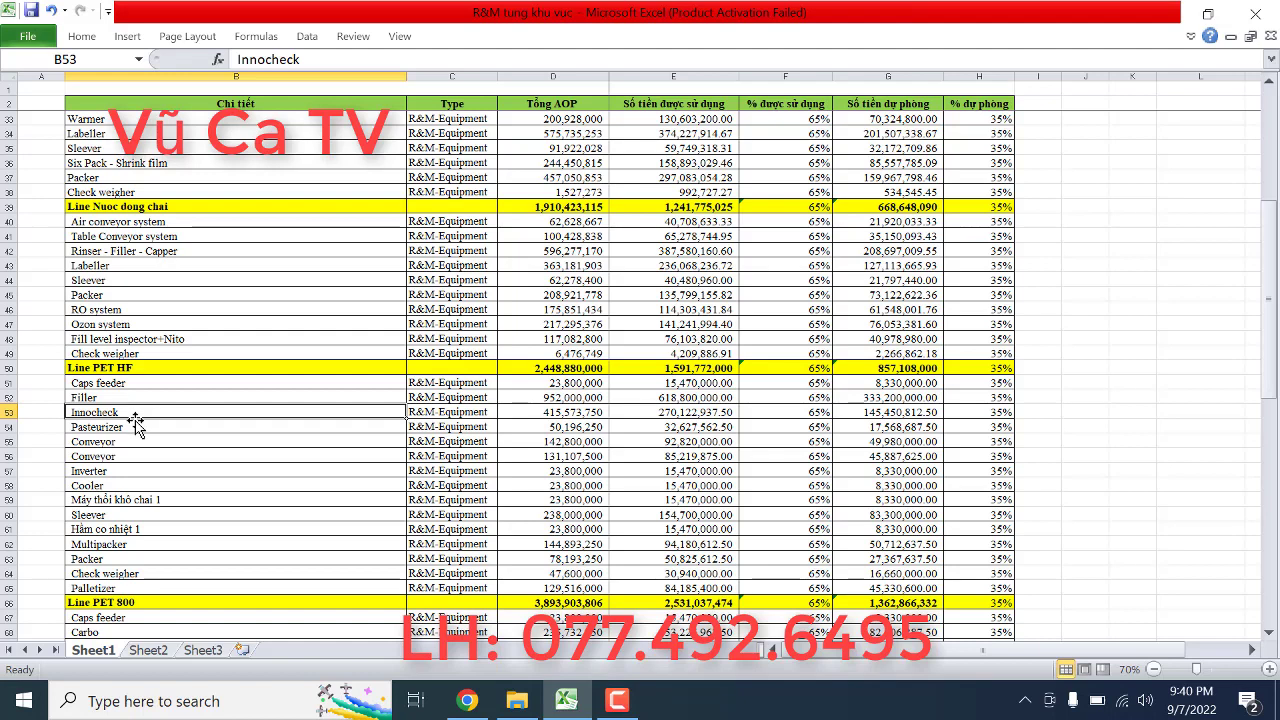
pyautogui.click(137, 429)
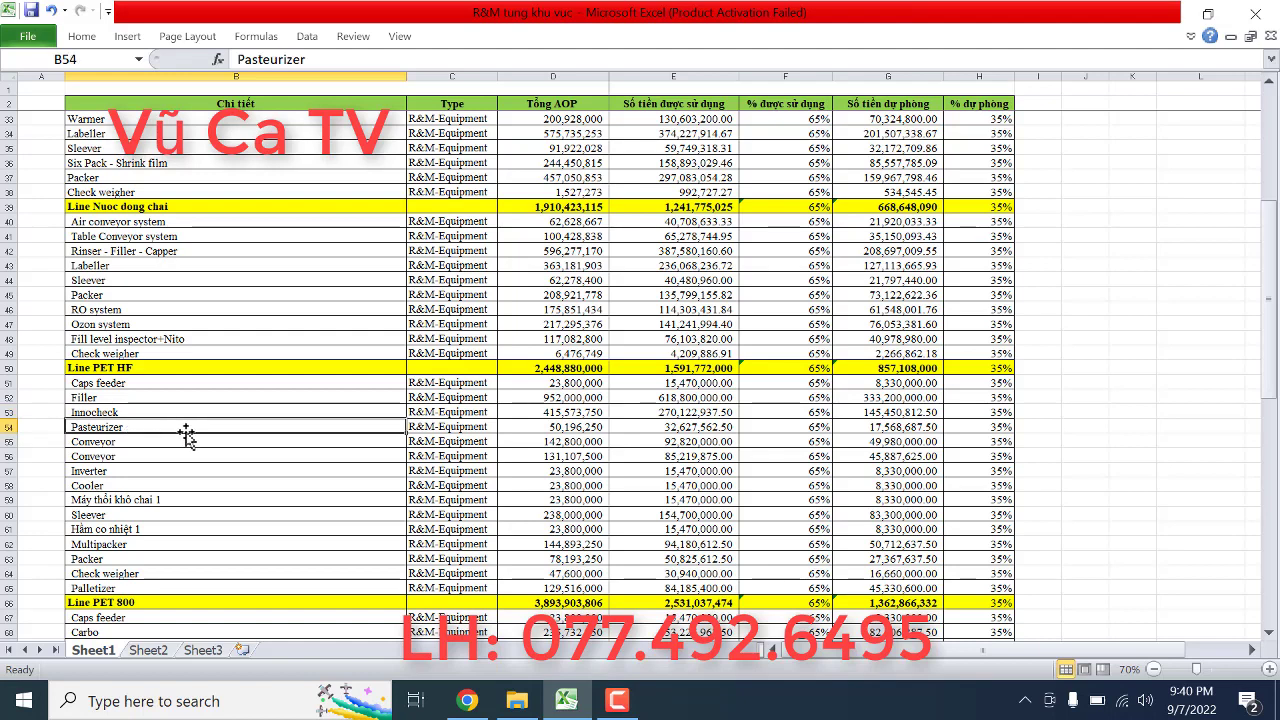
pyautogui.click(140, 448)
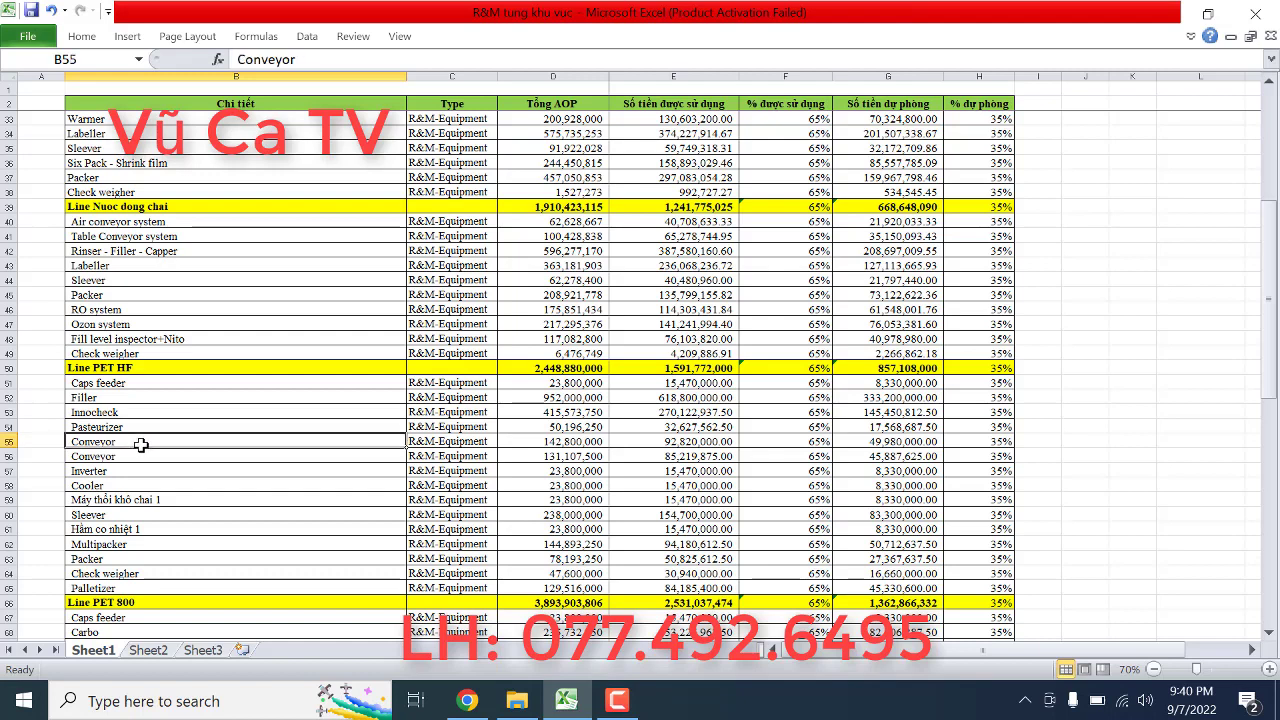
pyautogui.click(141, 473)
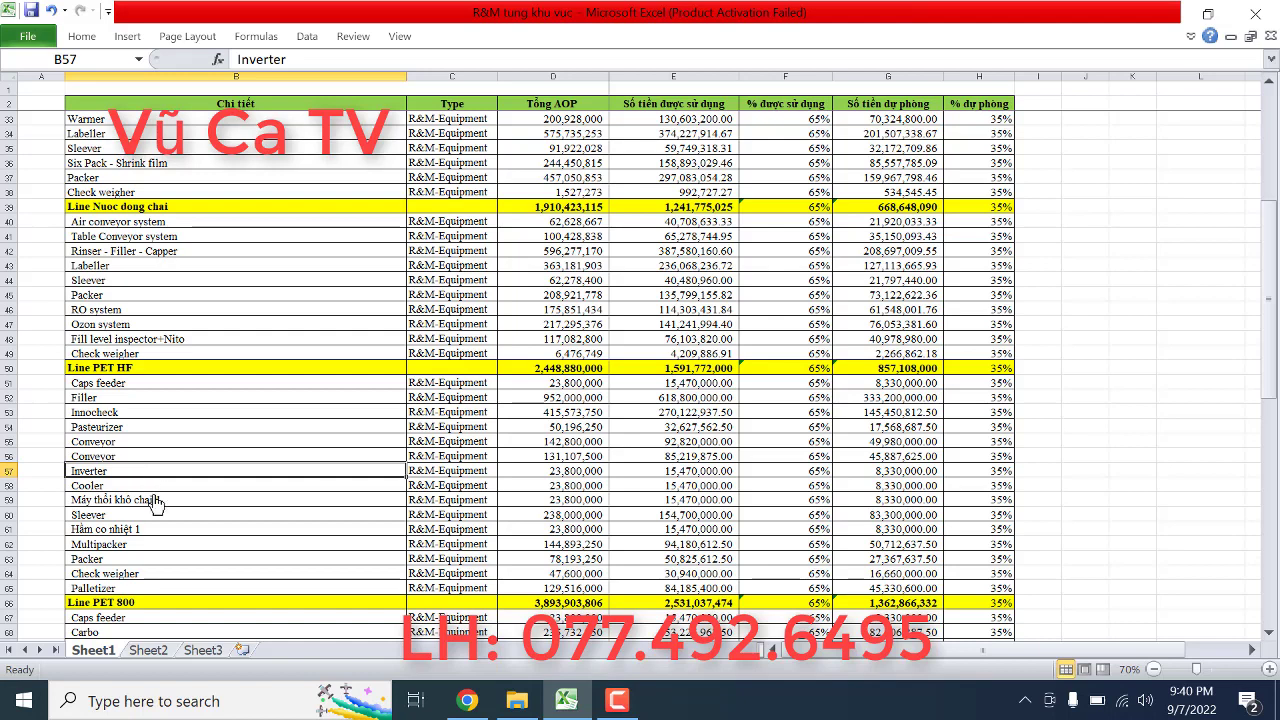
# Step: Go through the Line PET HF equipment items from Cooler to Hầm co nhiệt 1, revisiting Sleever
pyautogui.click(120, 488)
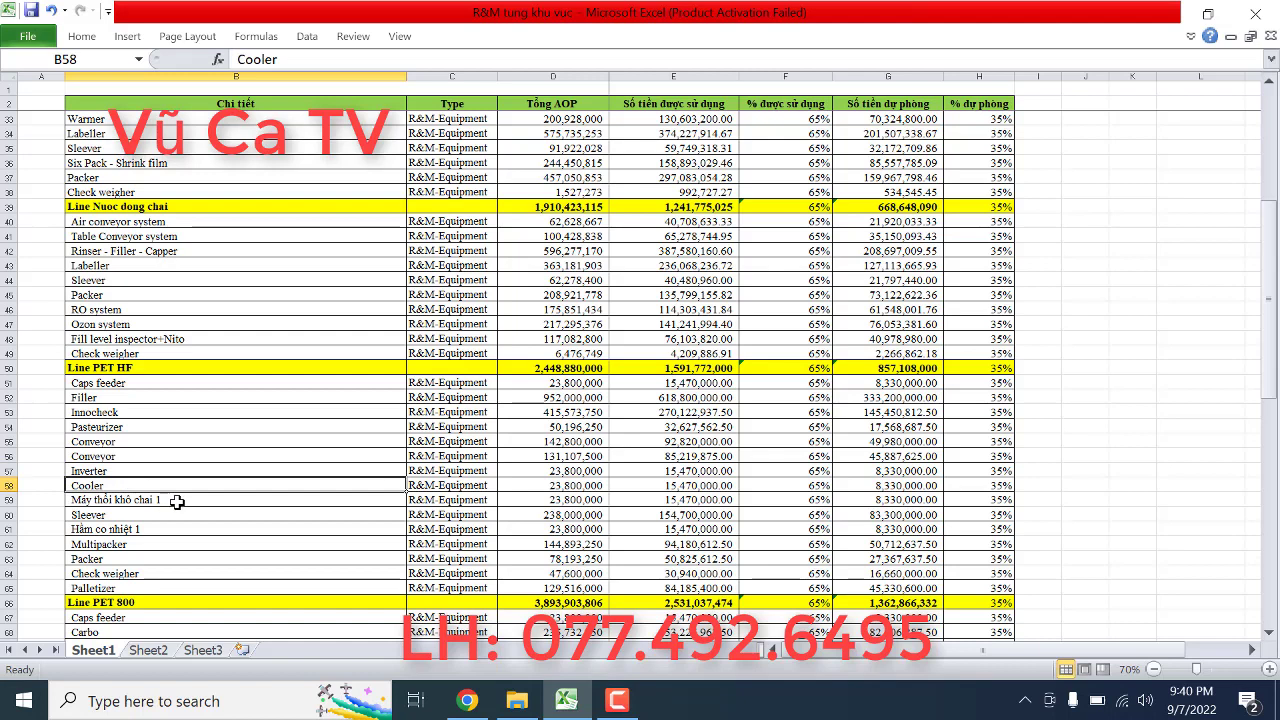
pyautogui.click(176, 500)
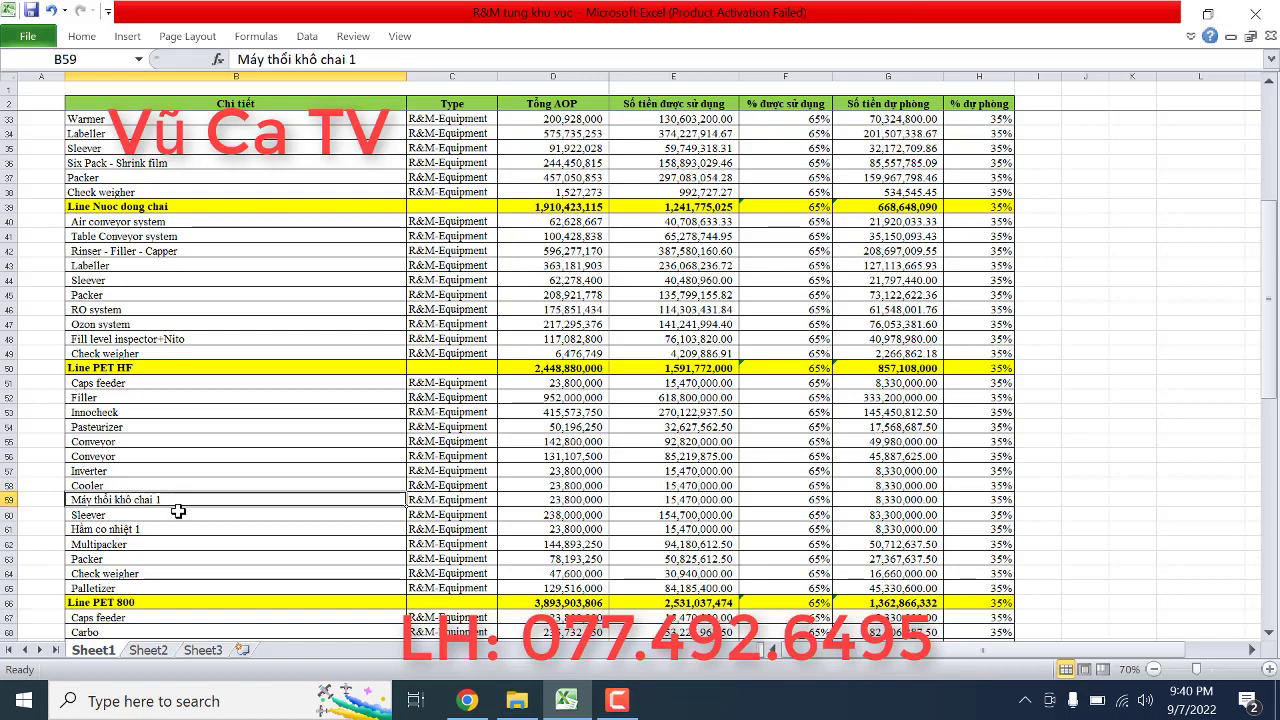
pyautogui.click(126, 516)
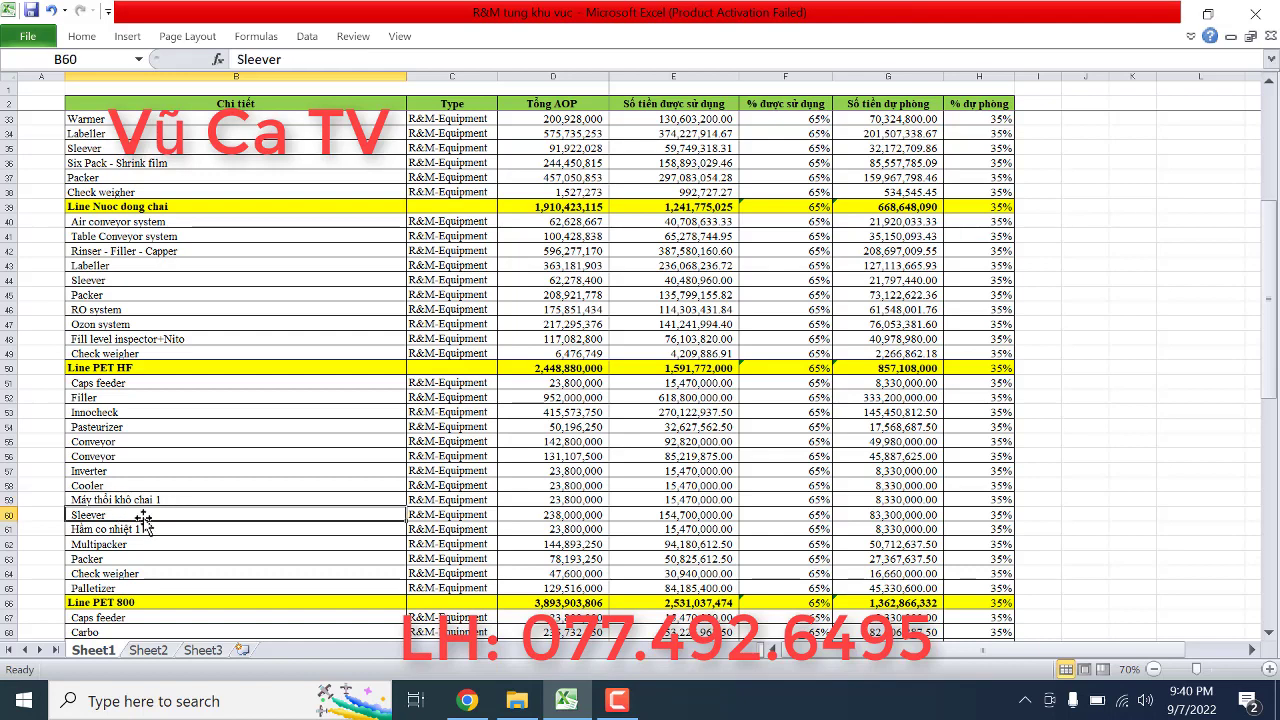
pyautogui.click(152, 531)
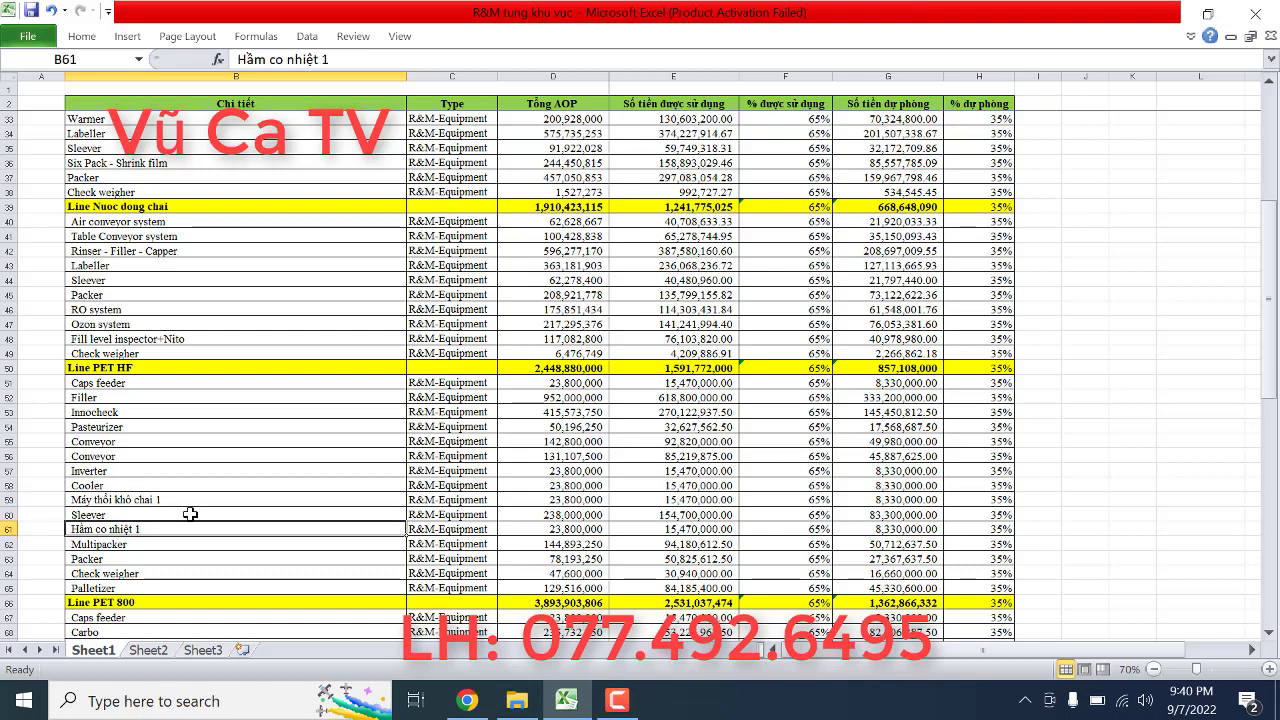
pyautogui.click(124, 513)
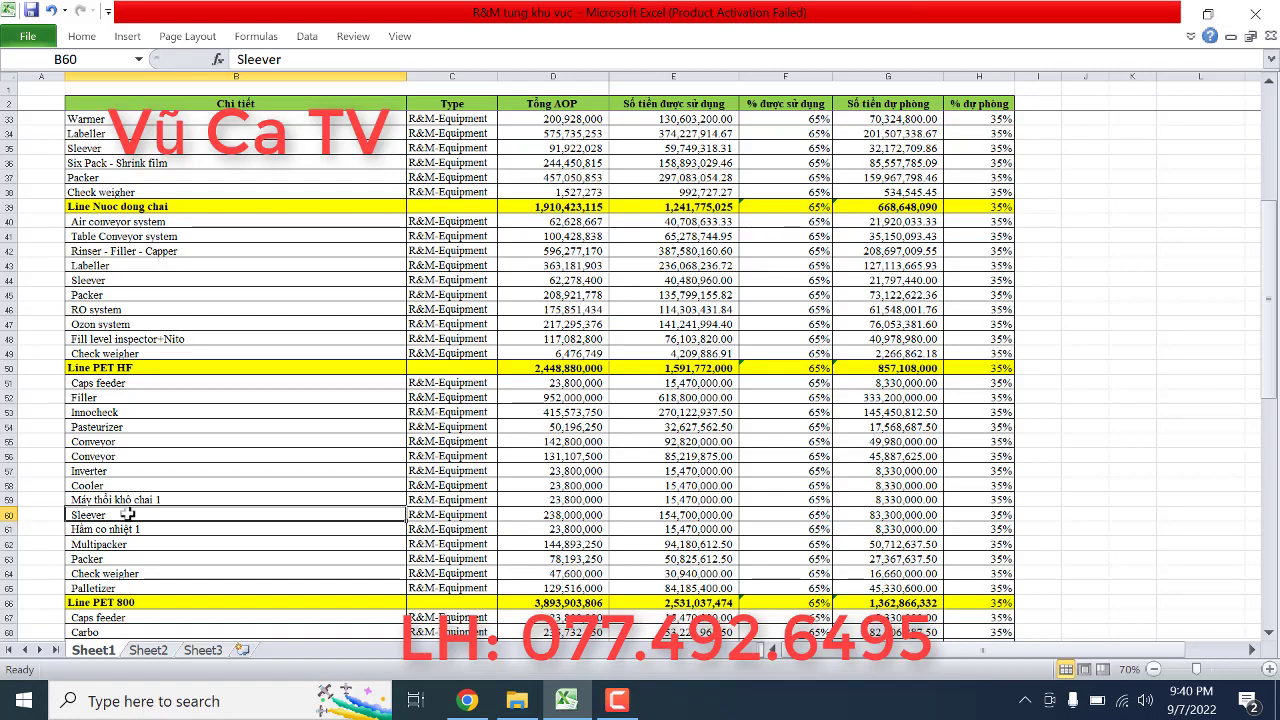
pyautogui.click(142, 531)
# Step: Go through the last Line PET HF equipment items in the Chi tiết column, from Multipacker to Palletizer
pyautogui.scroll(-4, 229, 517)
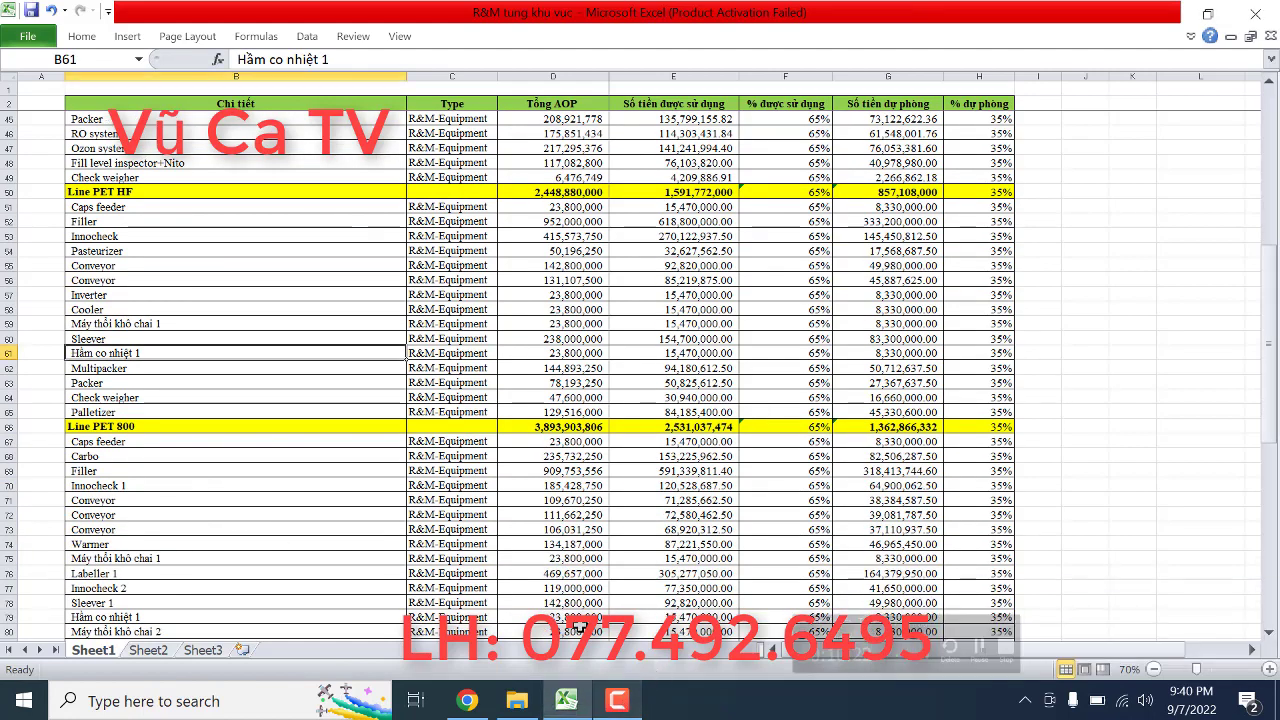
pyautogui.scroll(2, 239, 494)
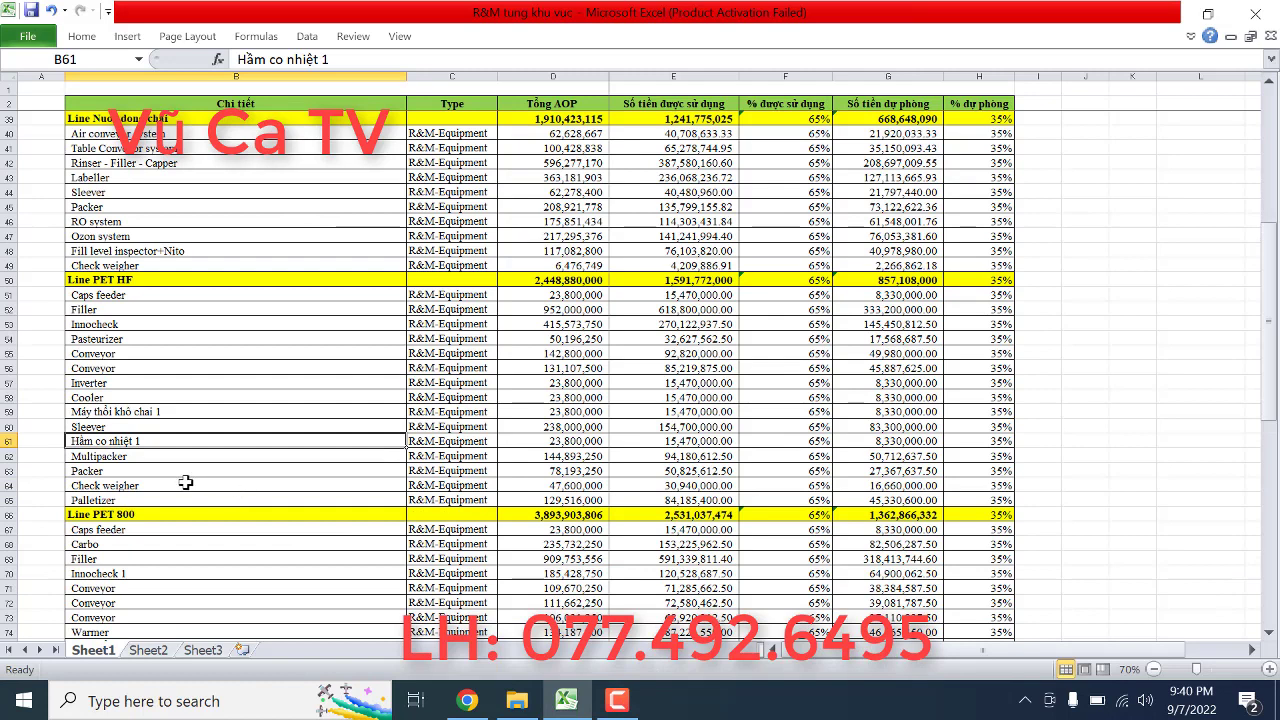
pyautogui.click(130, 456)
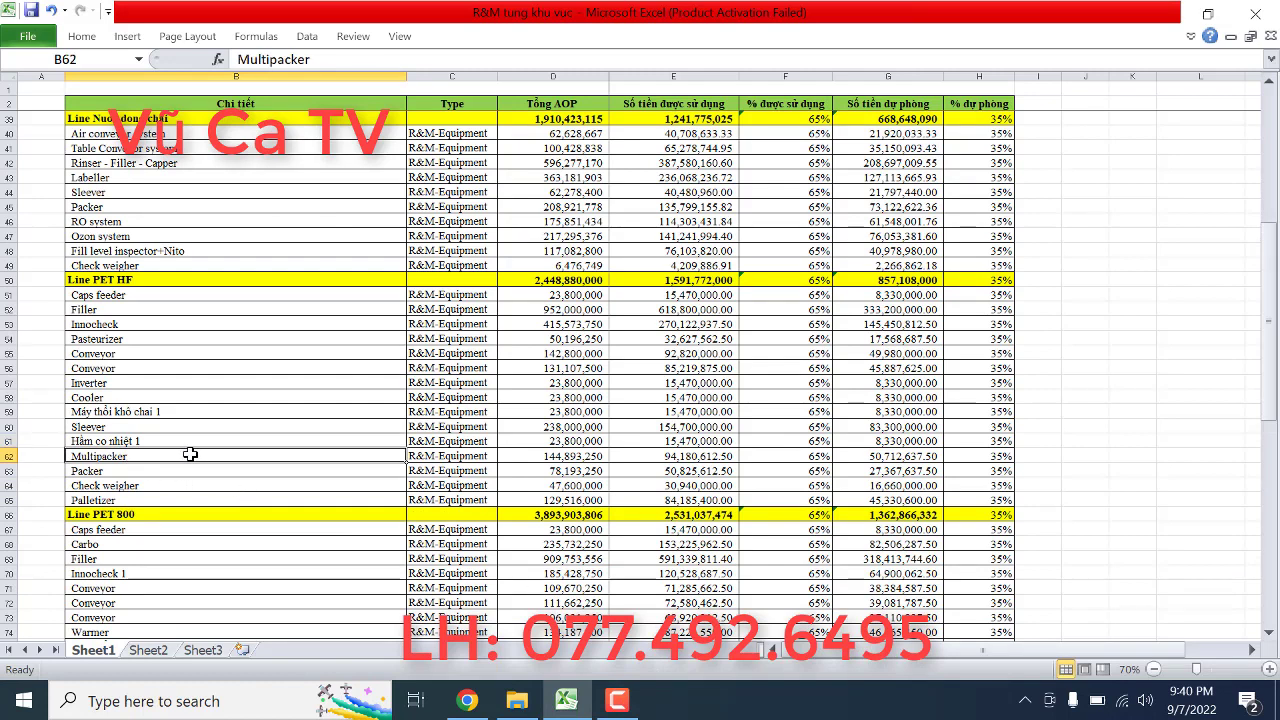
pyautogui.click(160, 473)
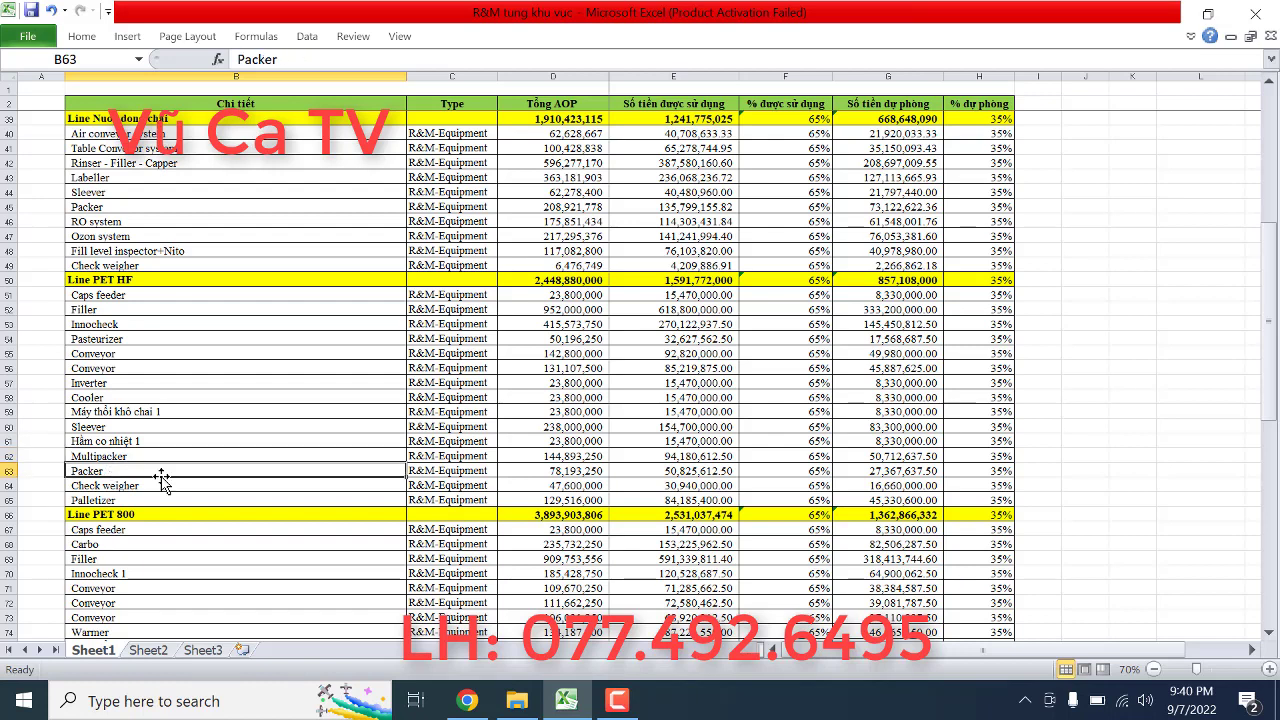
pyautogui.click(155, 486)
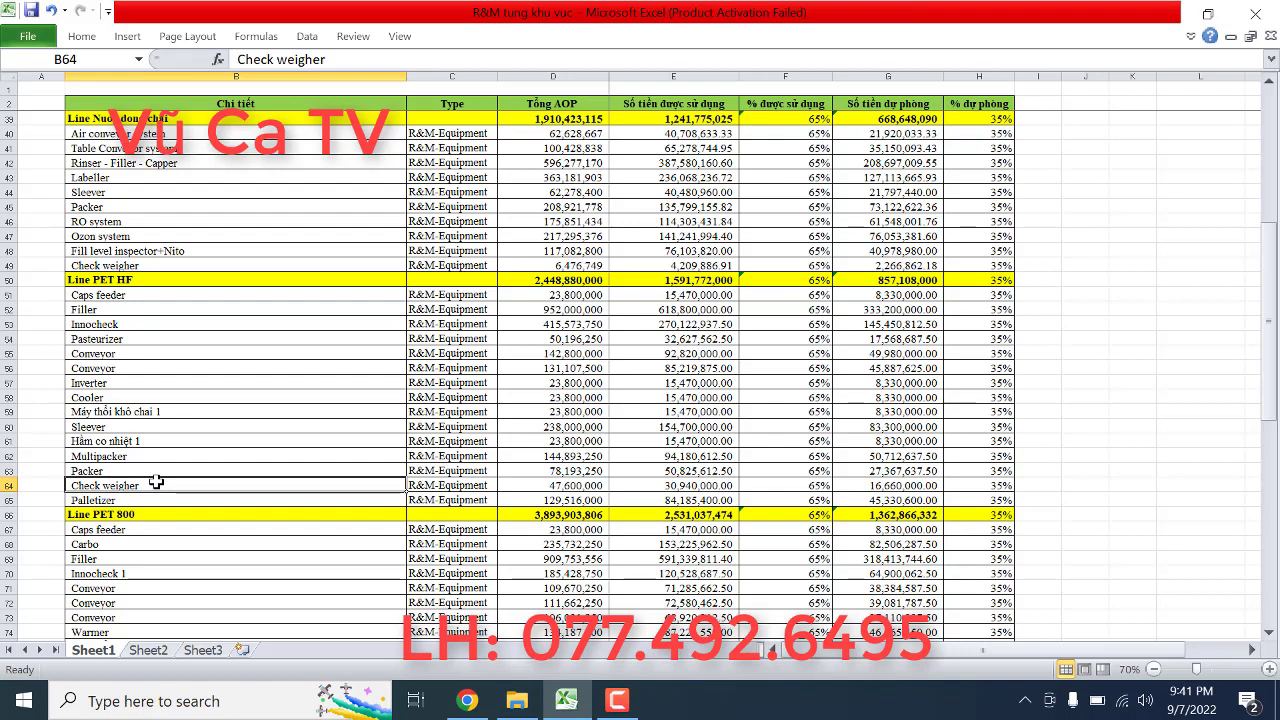
pyautogui.click(139, 499)
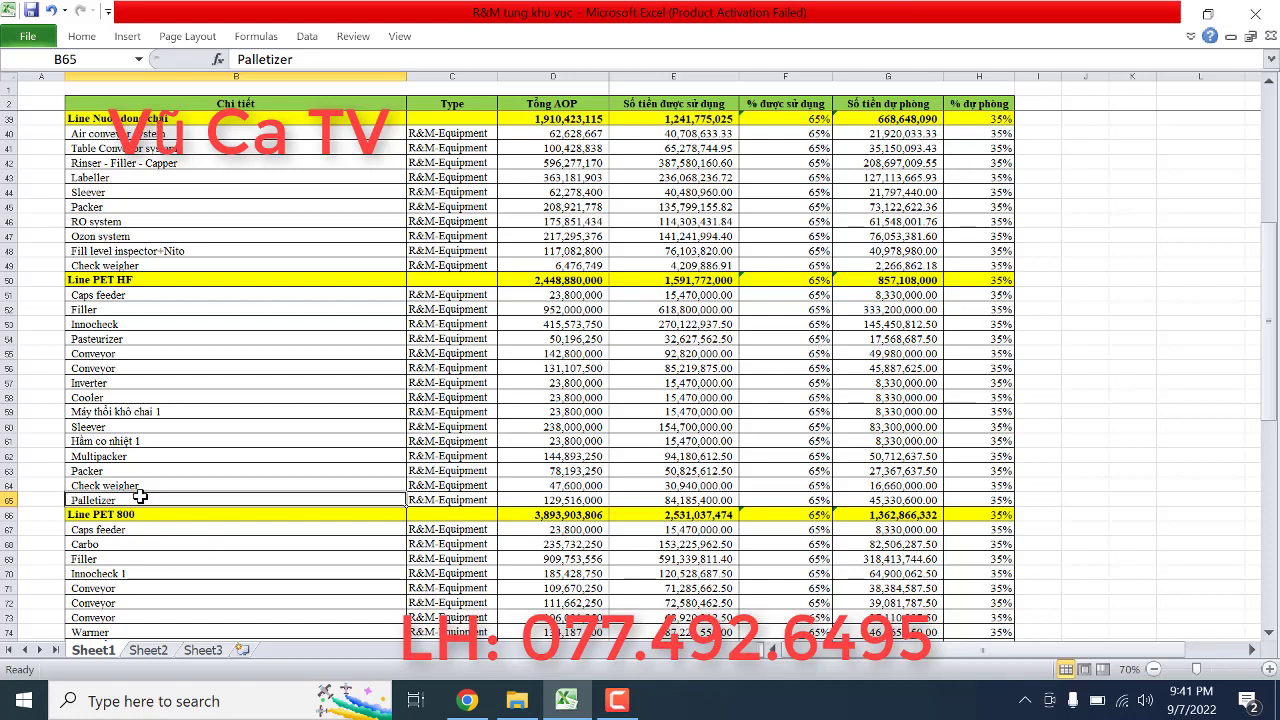
# Step: Go through the Line PET 800 heading and its first equipment items in the Chi tiết column, from Caps feeder to Innocheck 1
pyautogui.scroll(-4, 180, 495)
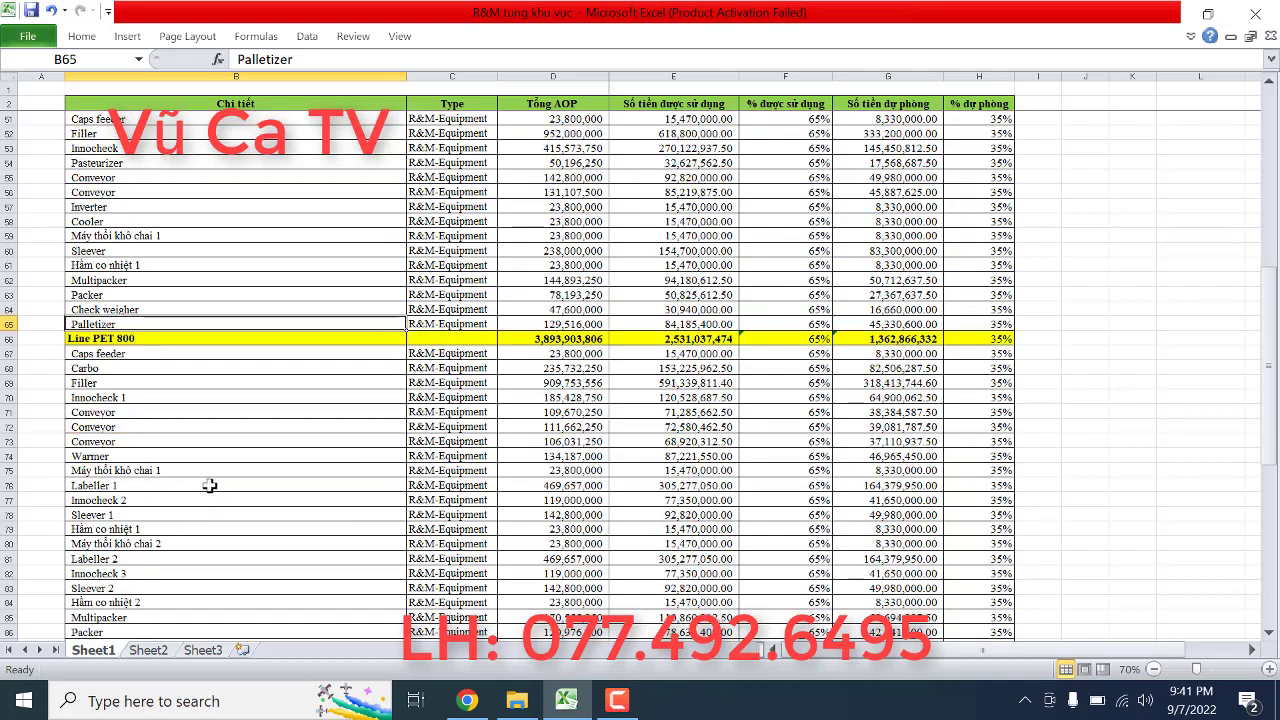
pyautogui.scroll(-4, 219, 467)
pyautogui.scroll(2, 219, 467)
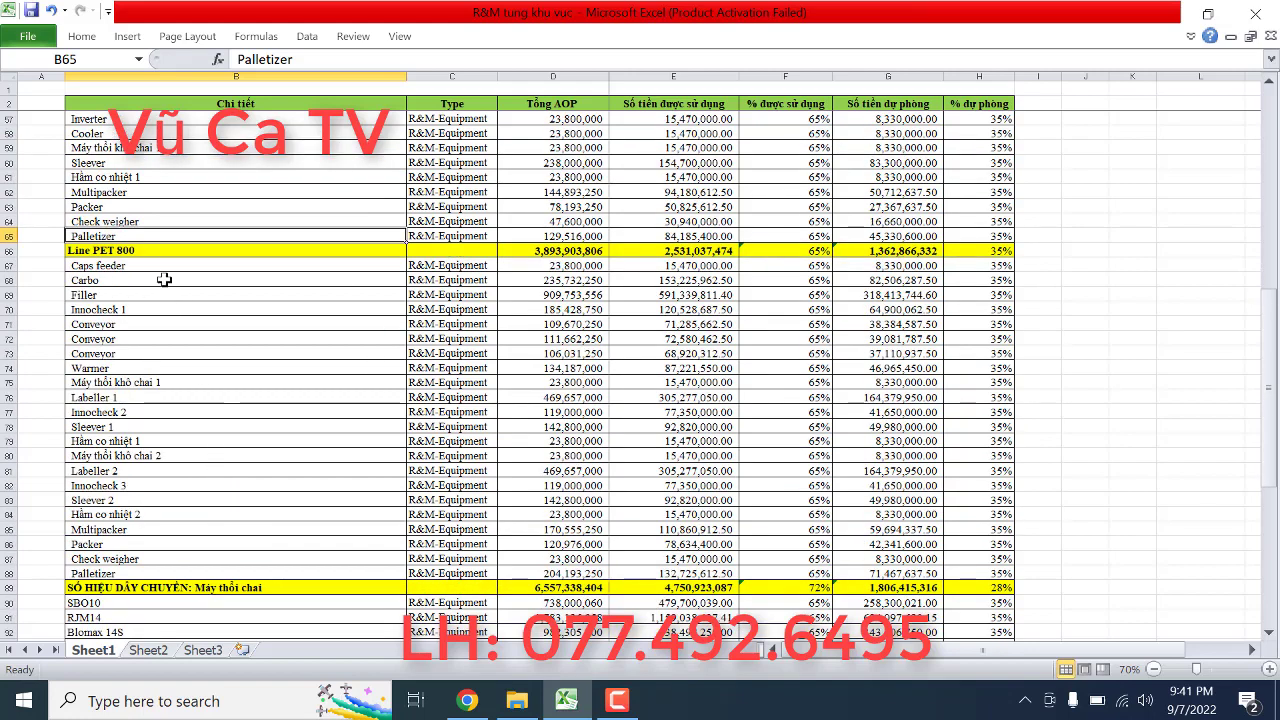
pyautogui.click(149, 248)
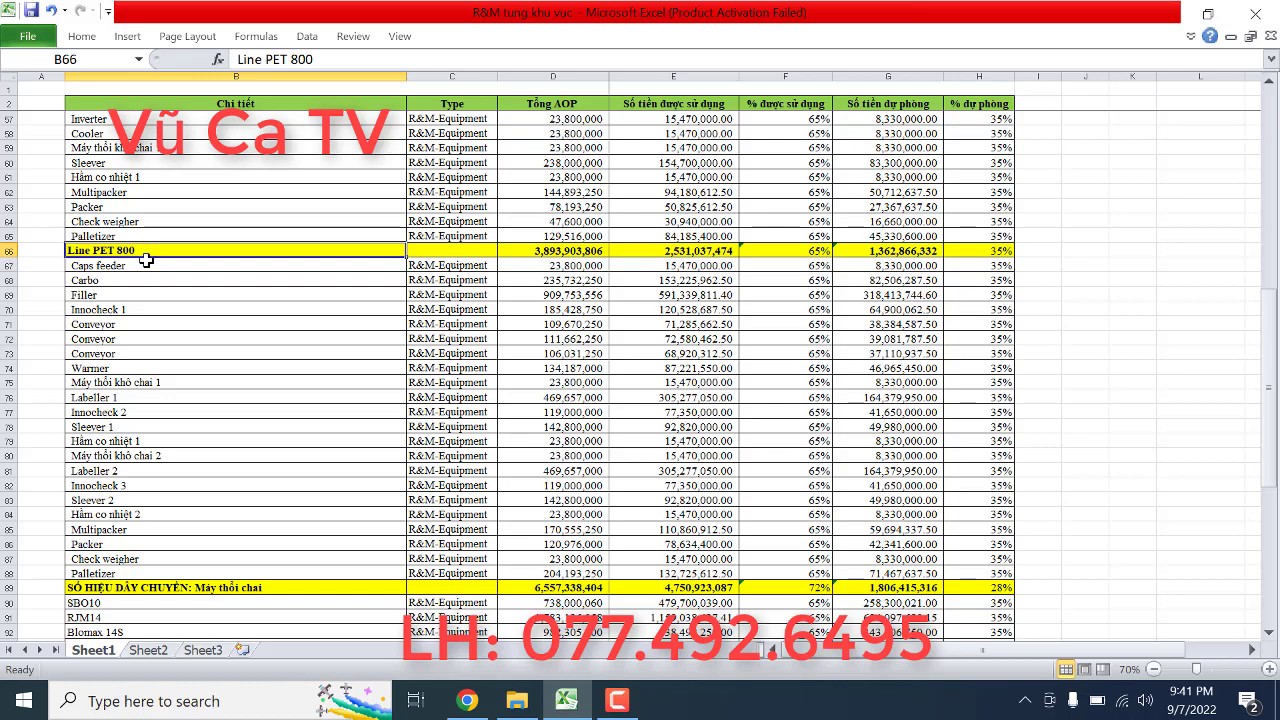
pyautogui.click(146, 261)
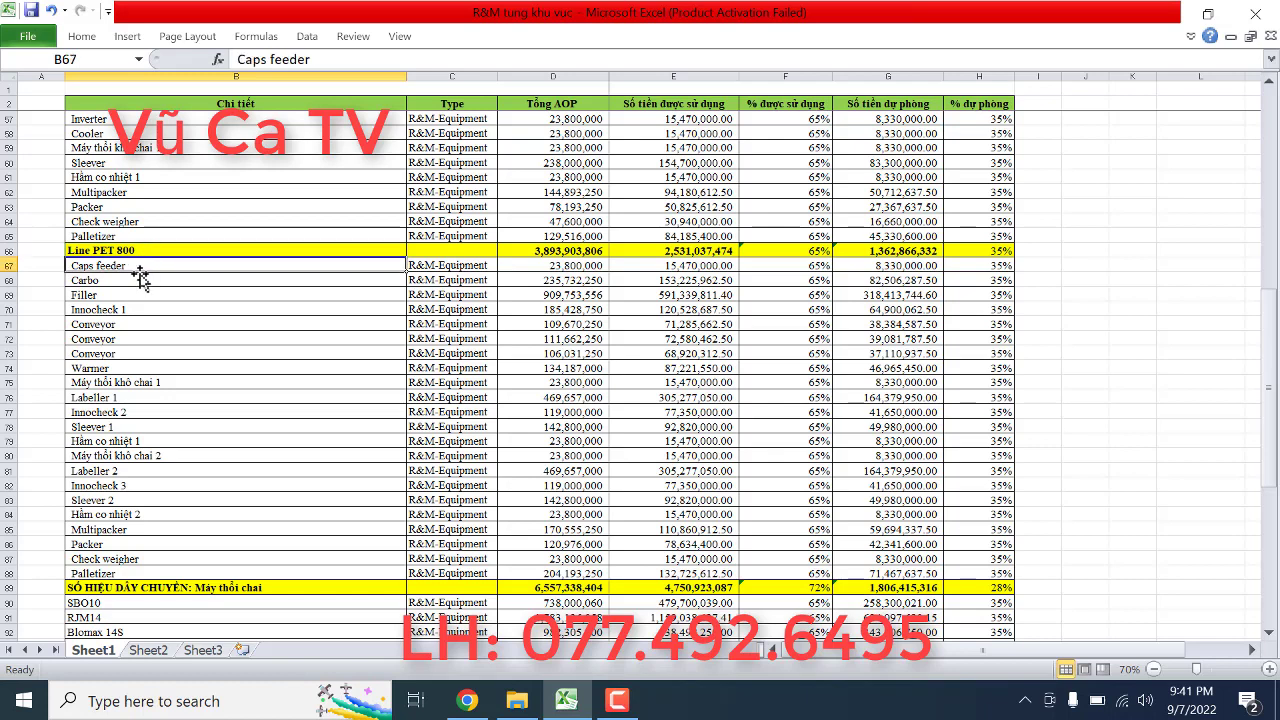
pyautogui.click(136, 284)
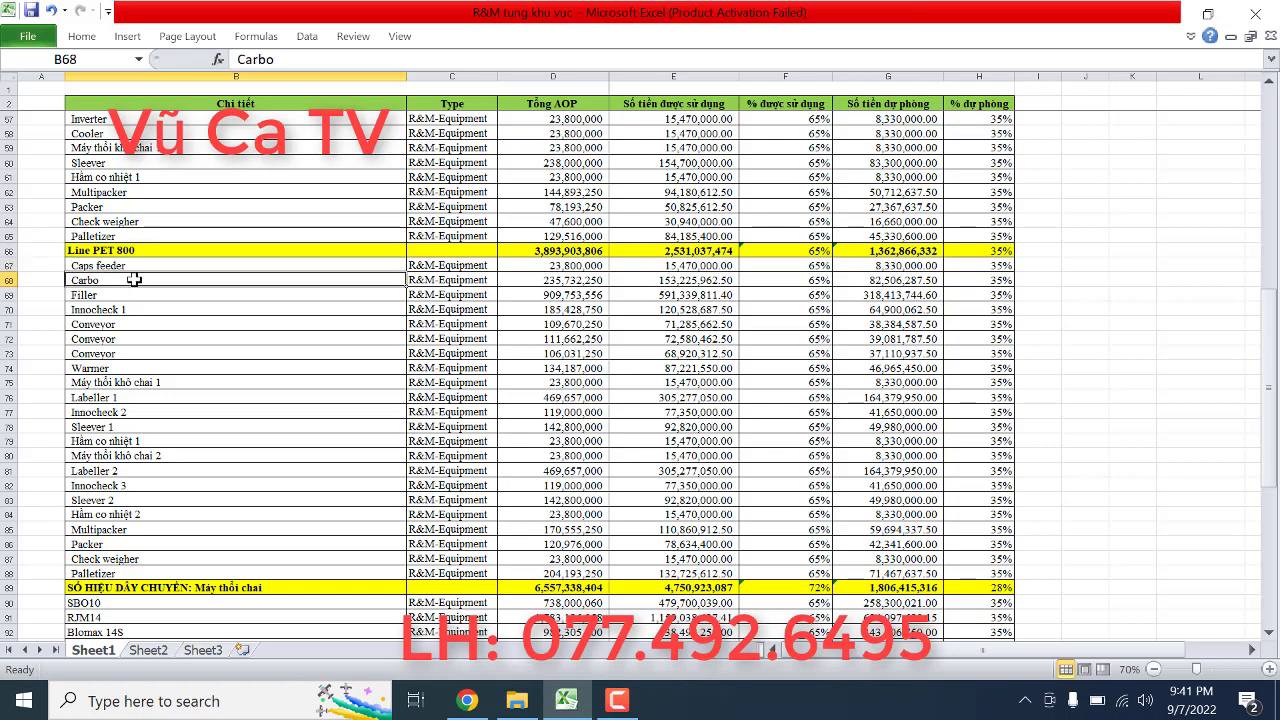
pyautogui.click(128, 295)
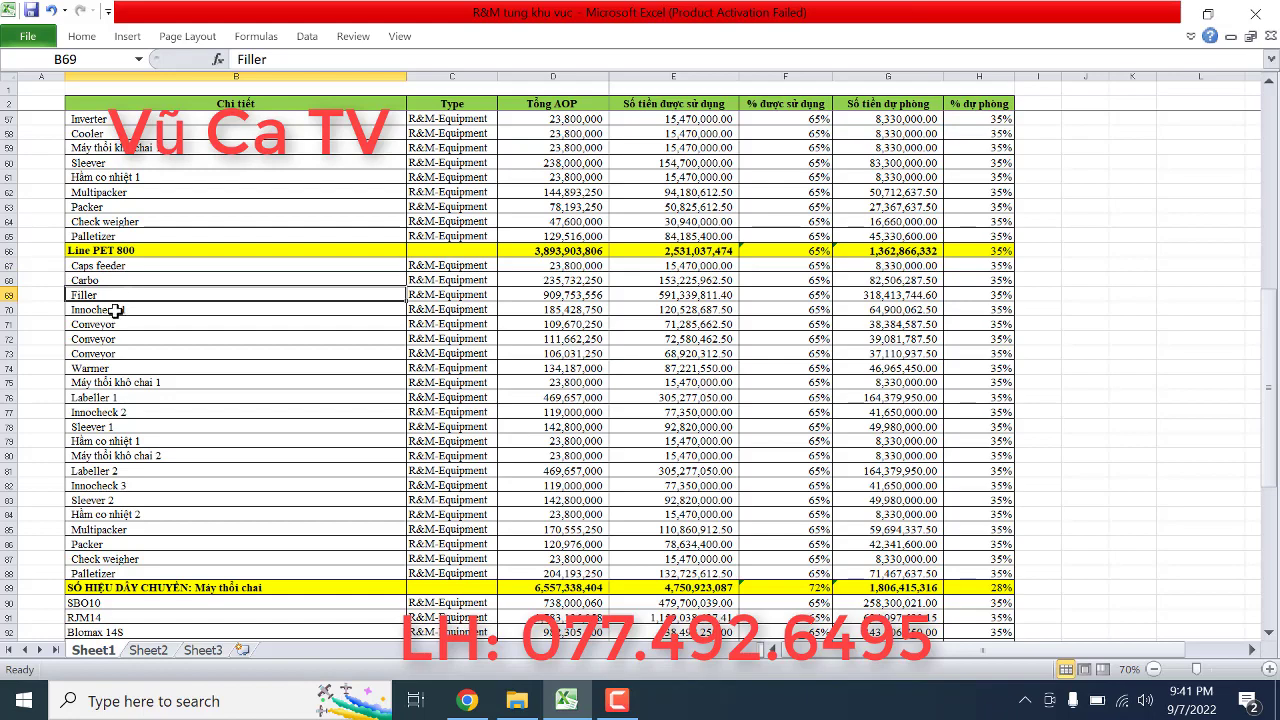
pyautogui.scroll(1, 84, 320)
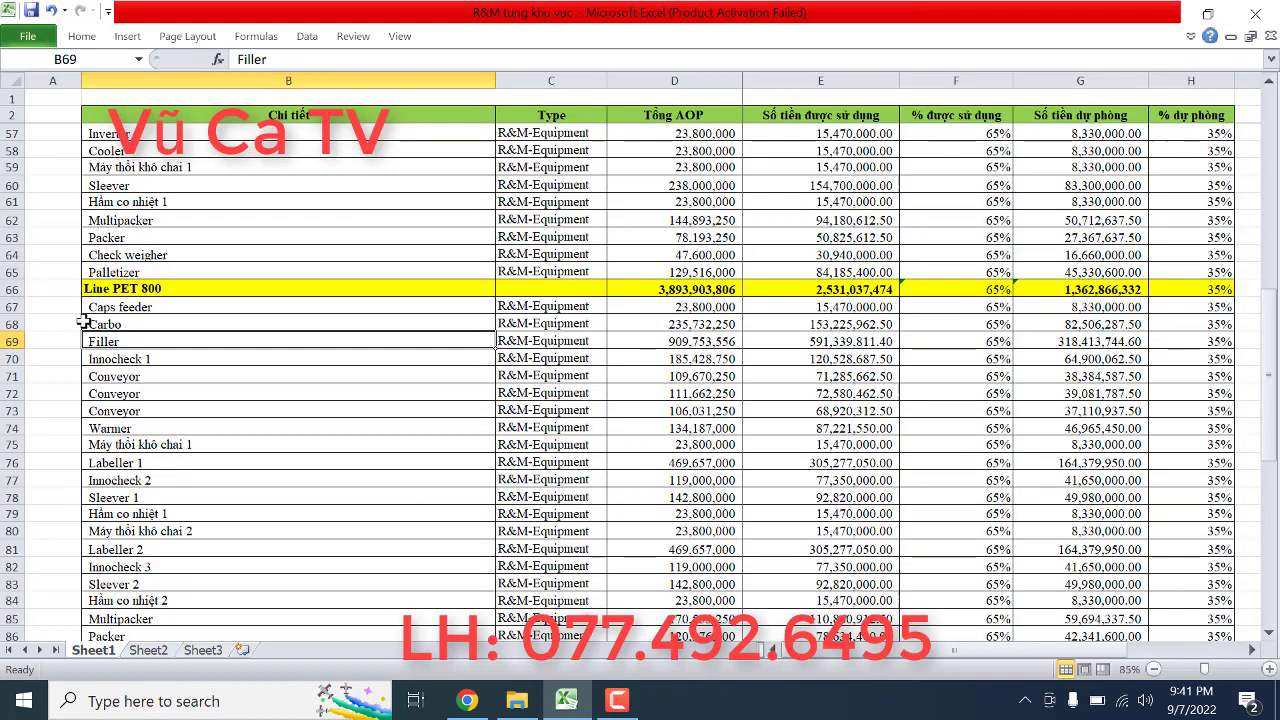
pyautogui.click(175, 358)
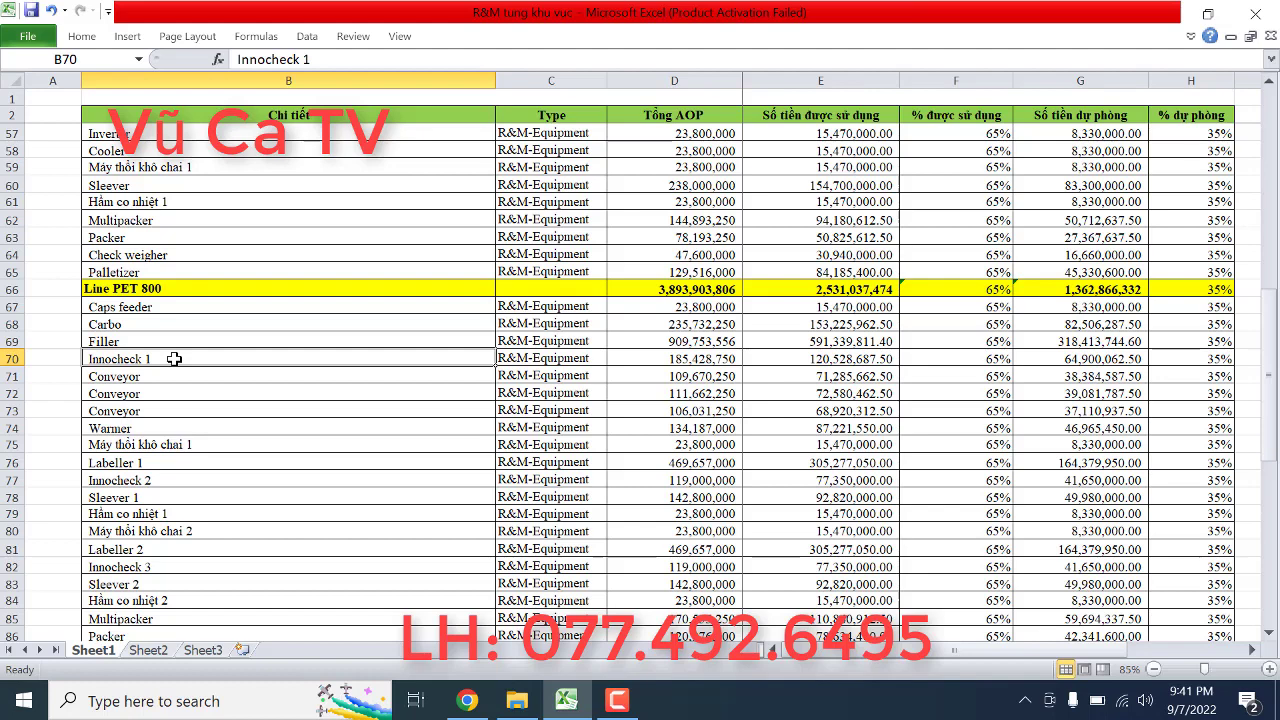
# Step: Go through the Line PET 800 equipment items in the Chi tiết column, from the first Conveyor to Sleever 1
pyautogui.scroll(-1, 194, 394)
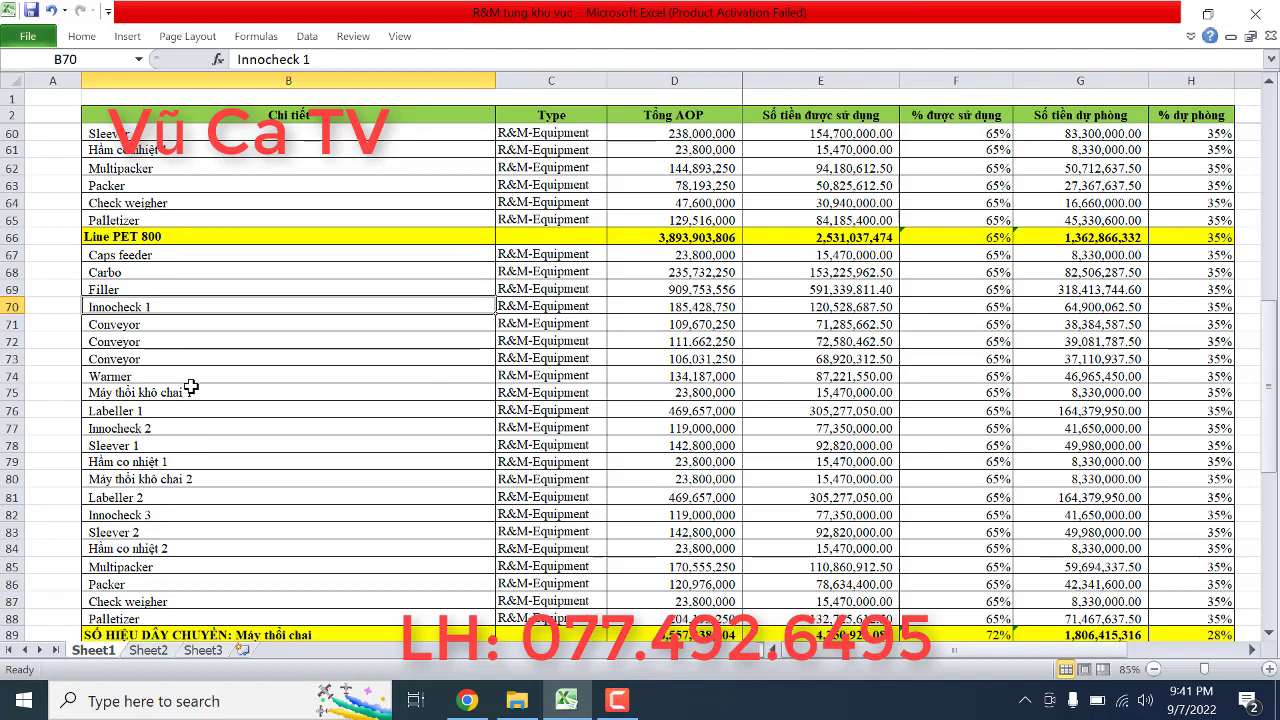
pyautogui.click(158, 323)
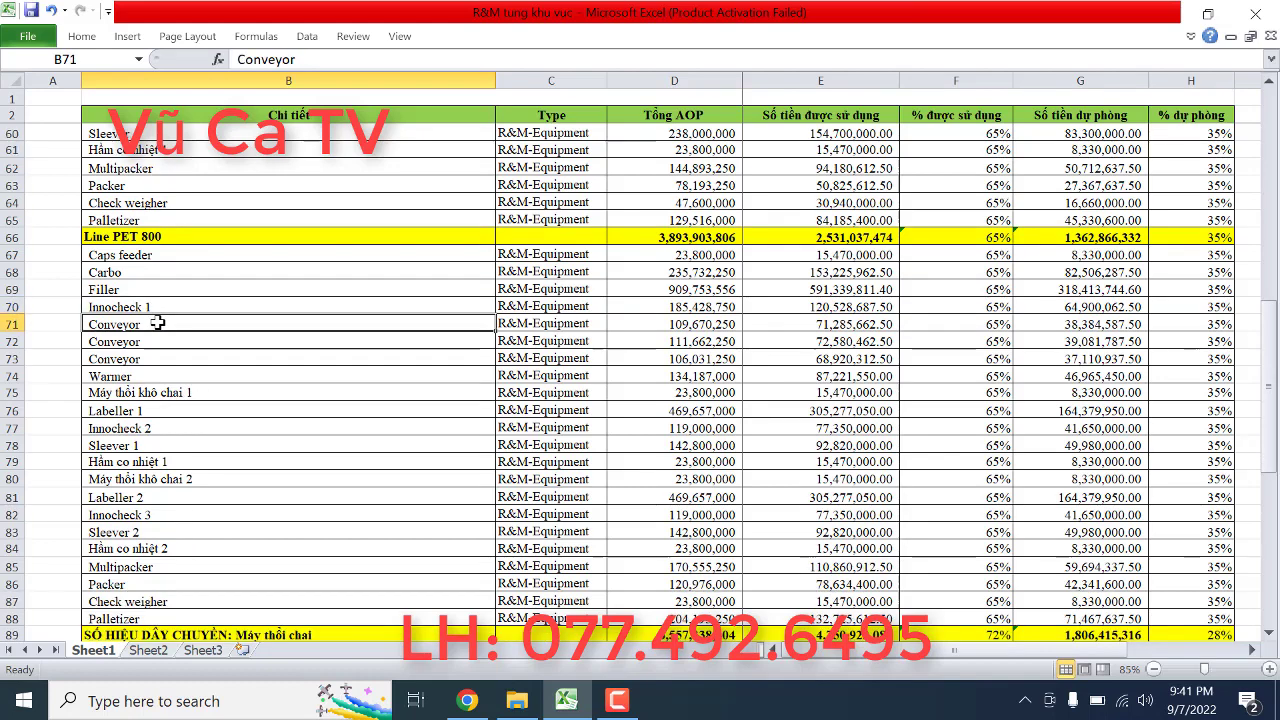
pyautogui.click(169, 375)
pyautogui.click(194, 394)
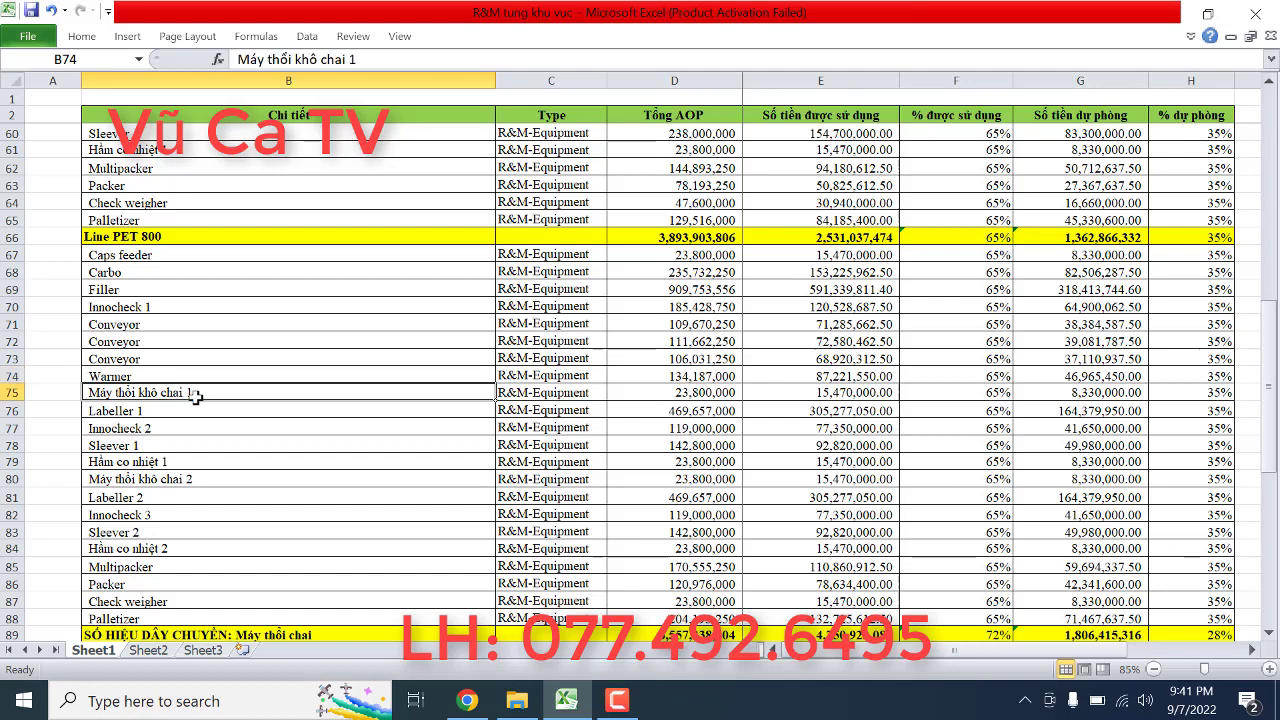
pyautogui.click(188, 410)
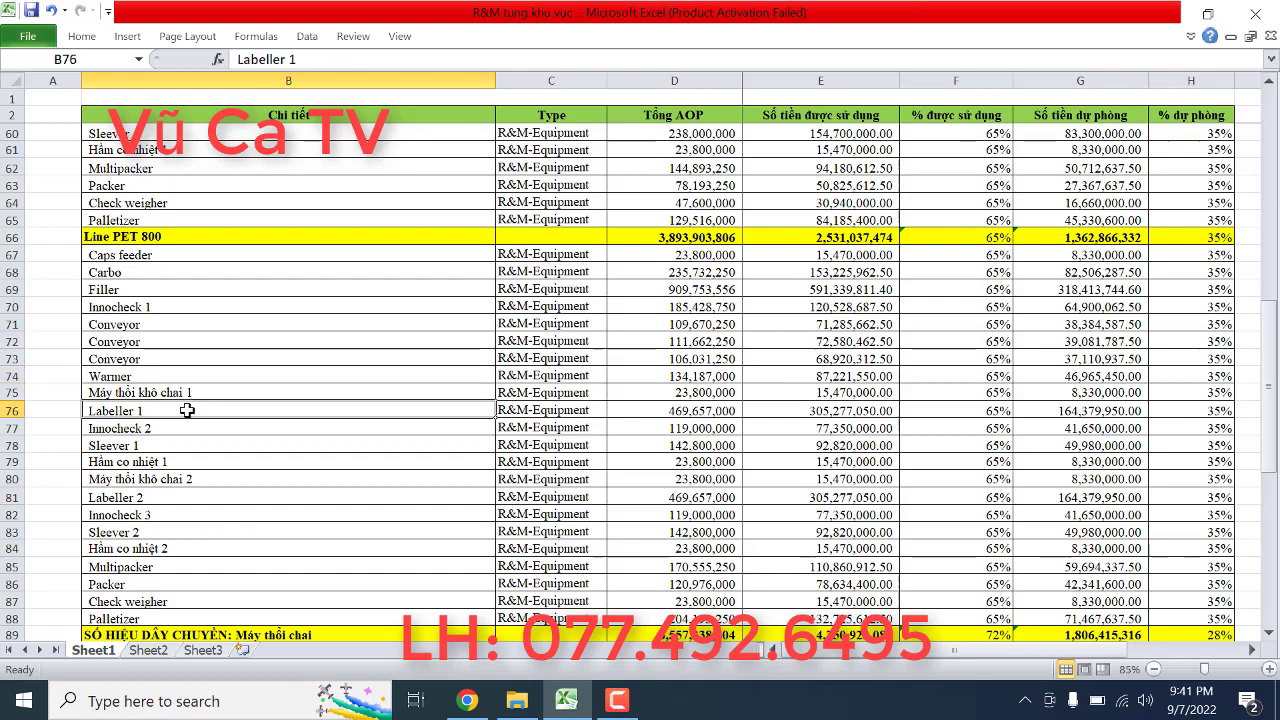
pyautogui.click(177, 427)
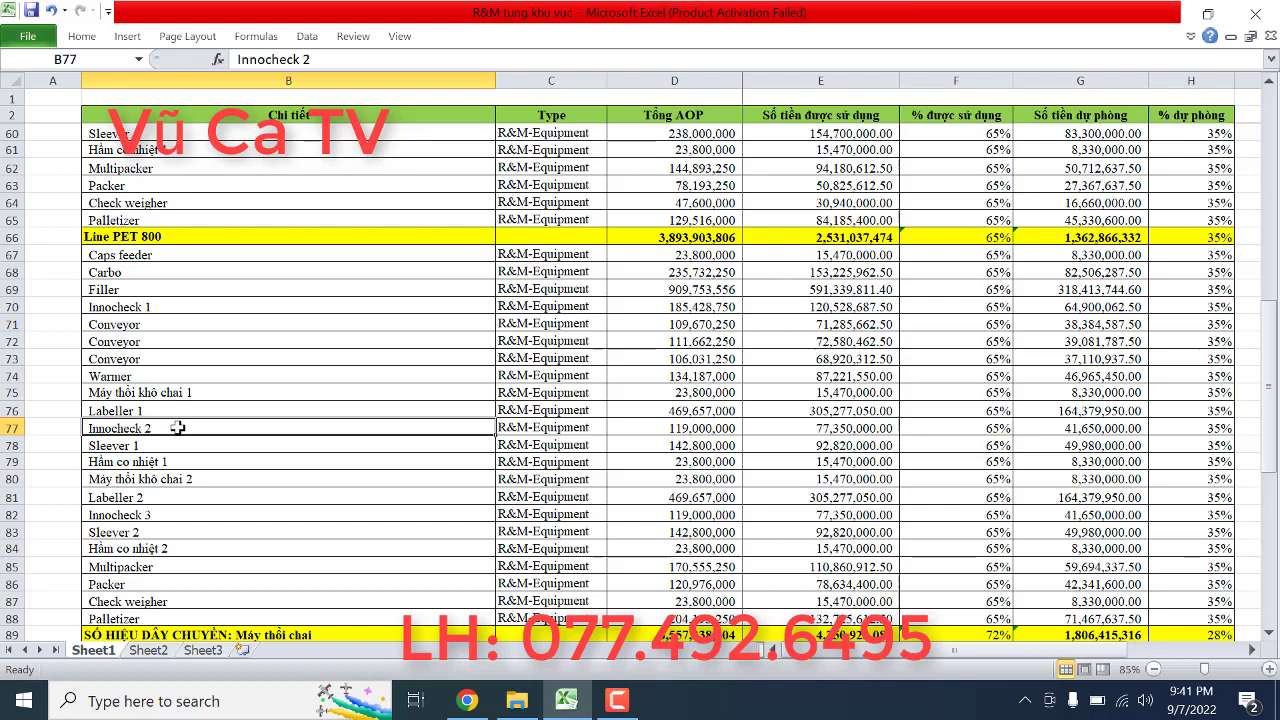
pyautogui.click(174, 445)
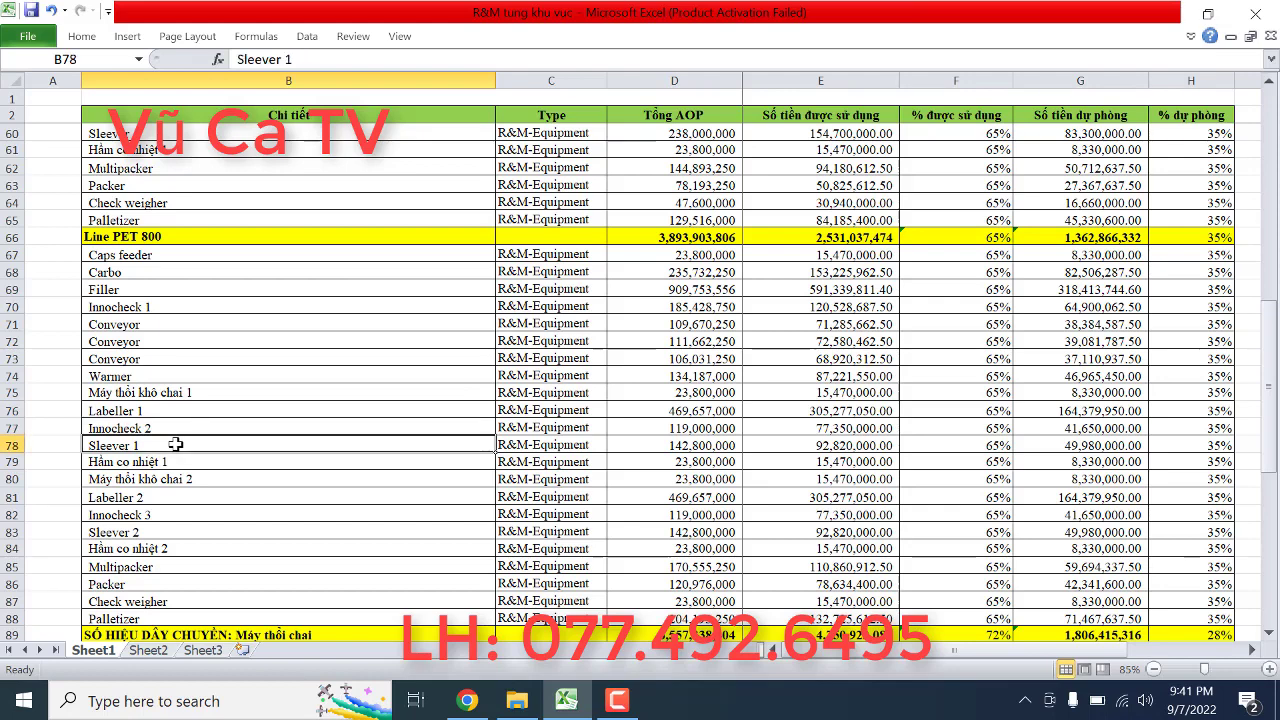
# Step: Go through the Line PET 800 equipment items in the Chi tiết column, from Hầm co nhiệt 1 to Sleever 2
pyautogui.scroll(-1, 175, 445)
pyautogui.click(176, 410)
pyautogui.click(220, 427)
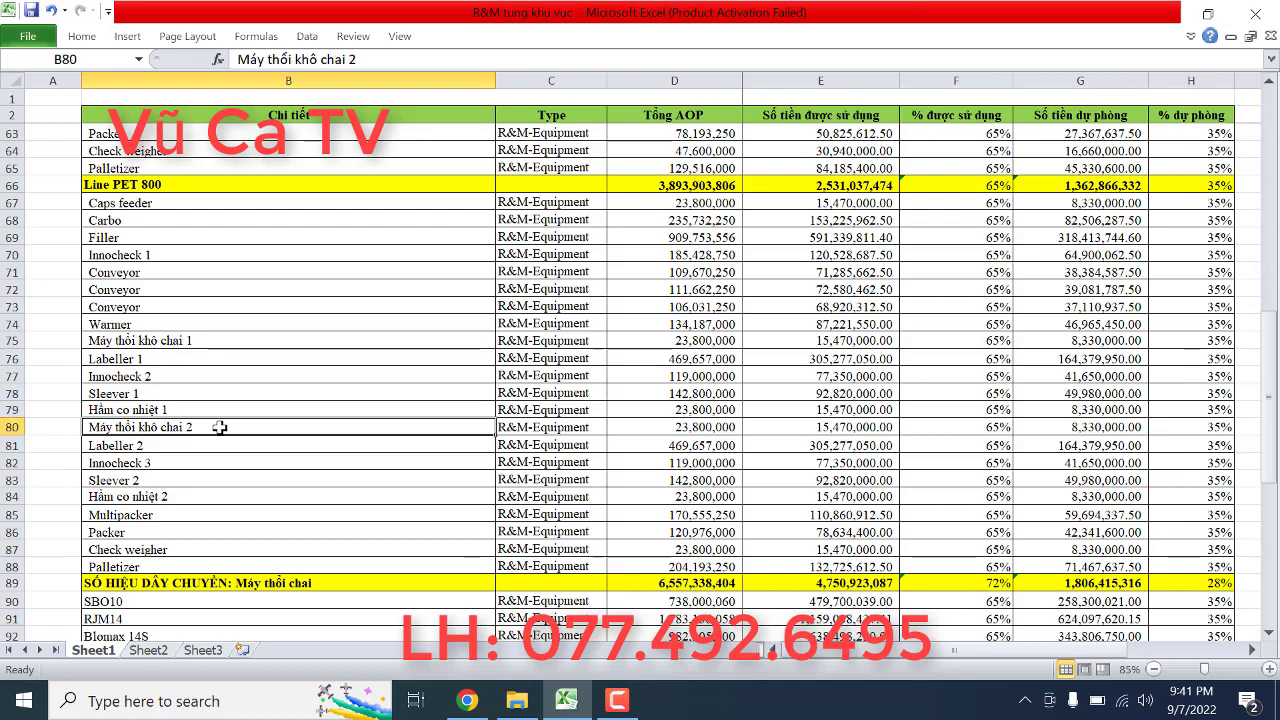
pyautogui.click(180, 442)
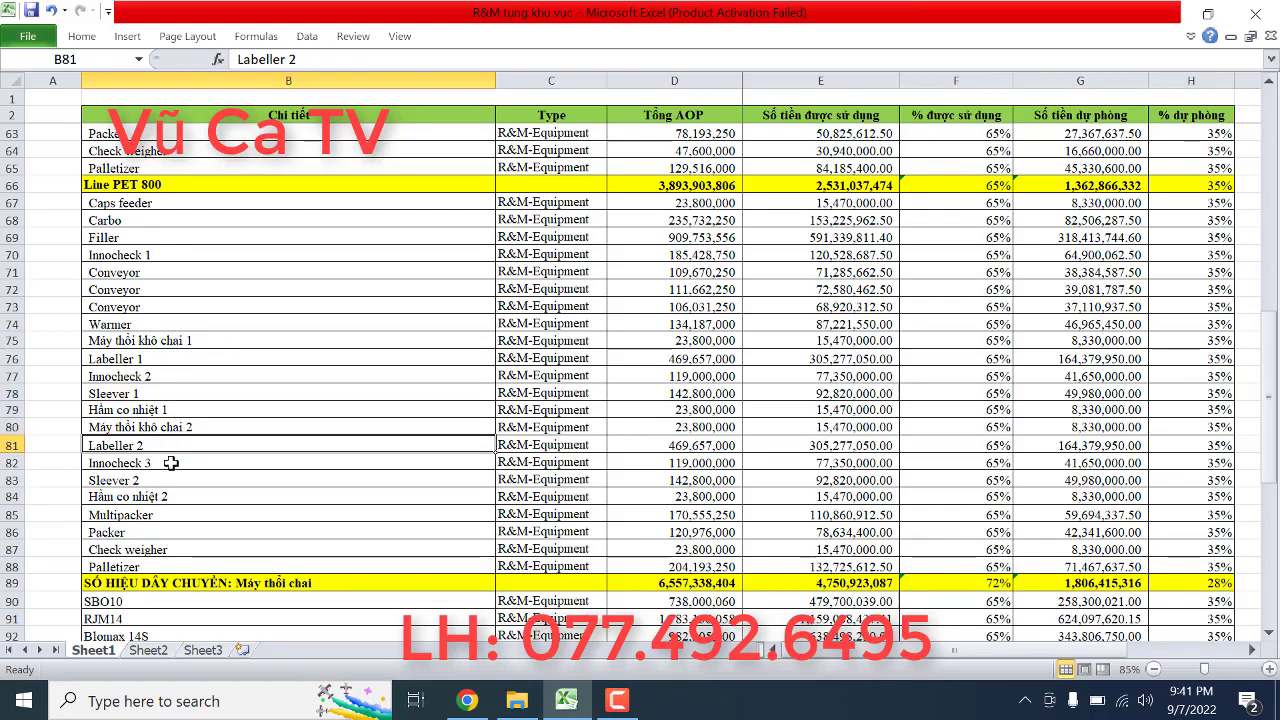
pyautogui.click(171, 462)
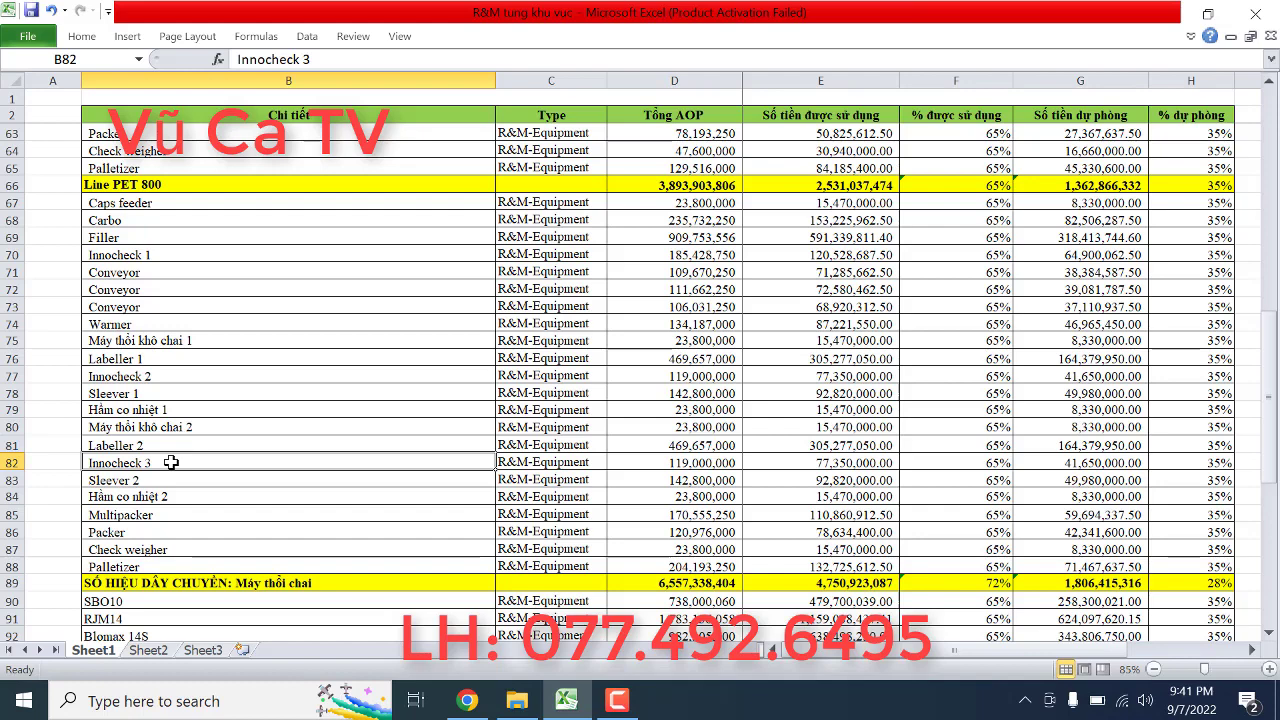
pyautogui.click(160, 480)
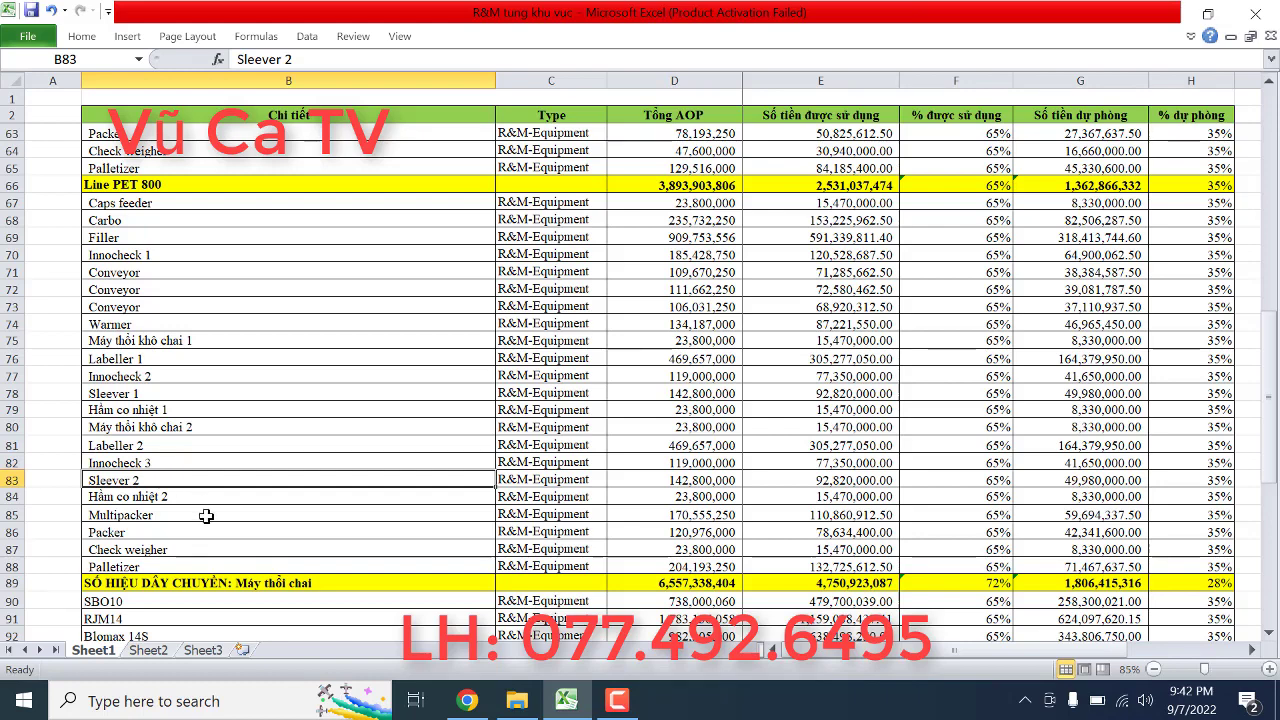
# Step: Go through the last Line PET 800 equipment items in the Chi tiết column, from Hầm co nhiệt 2 to Palletizer
pyautogui.click(184, 497)
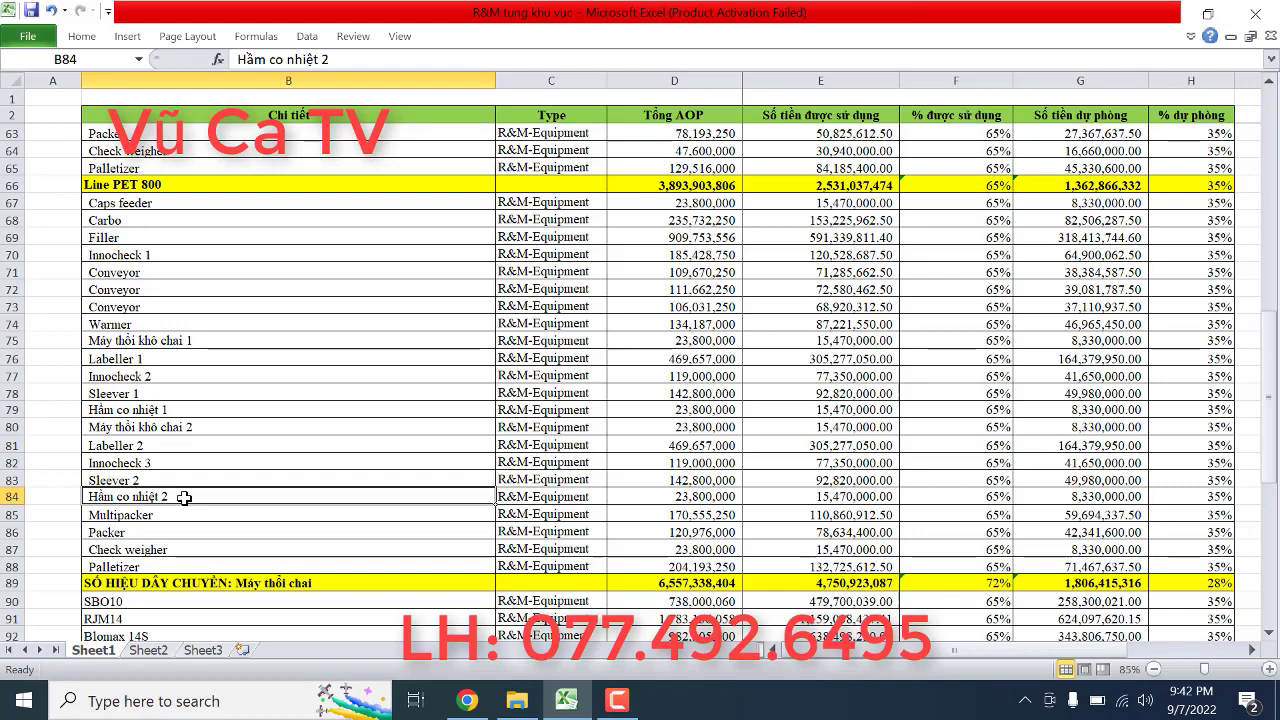
pyautogui.click(184, 513)
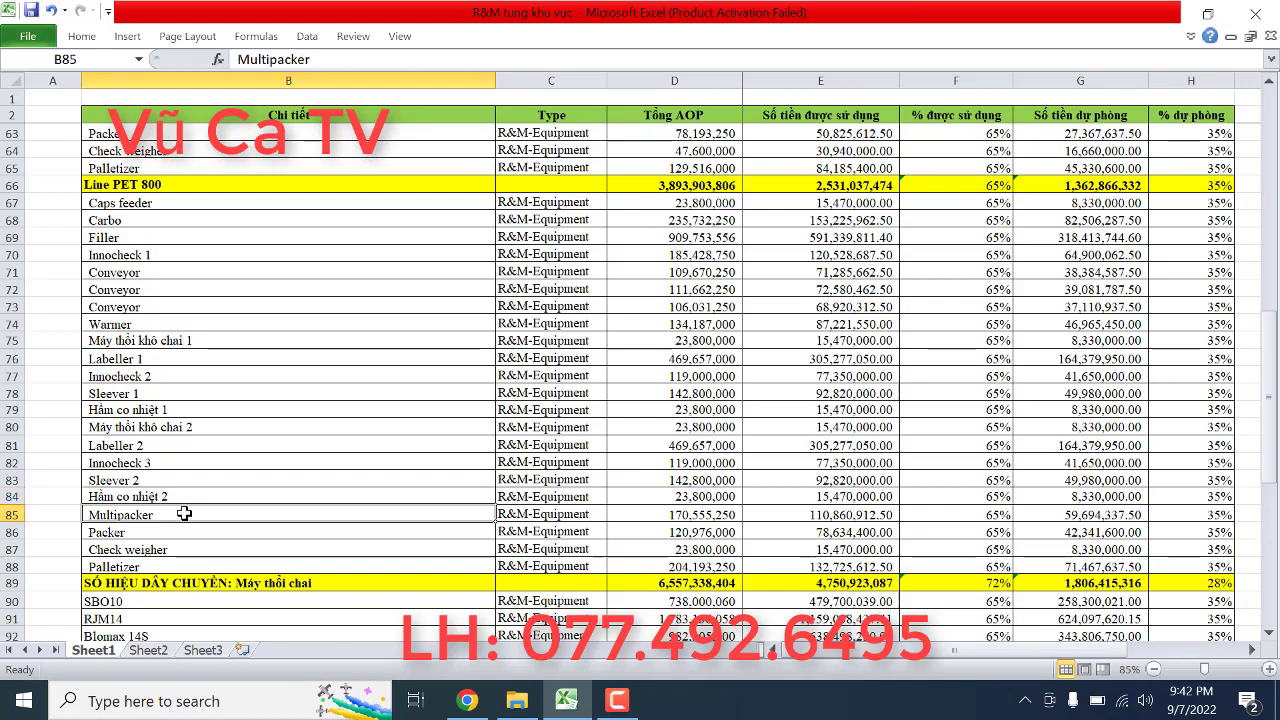
pyautogui.click(167, 532)
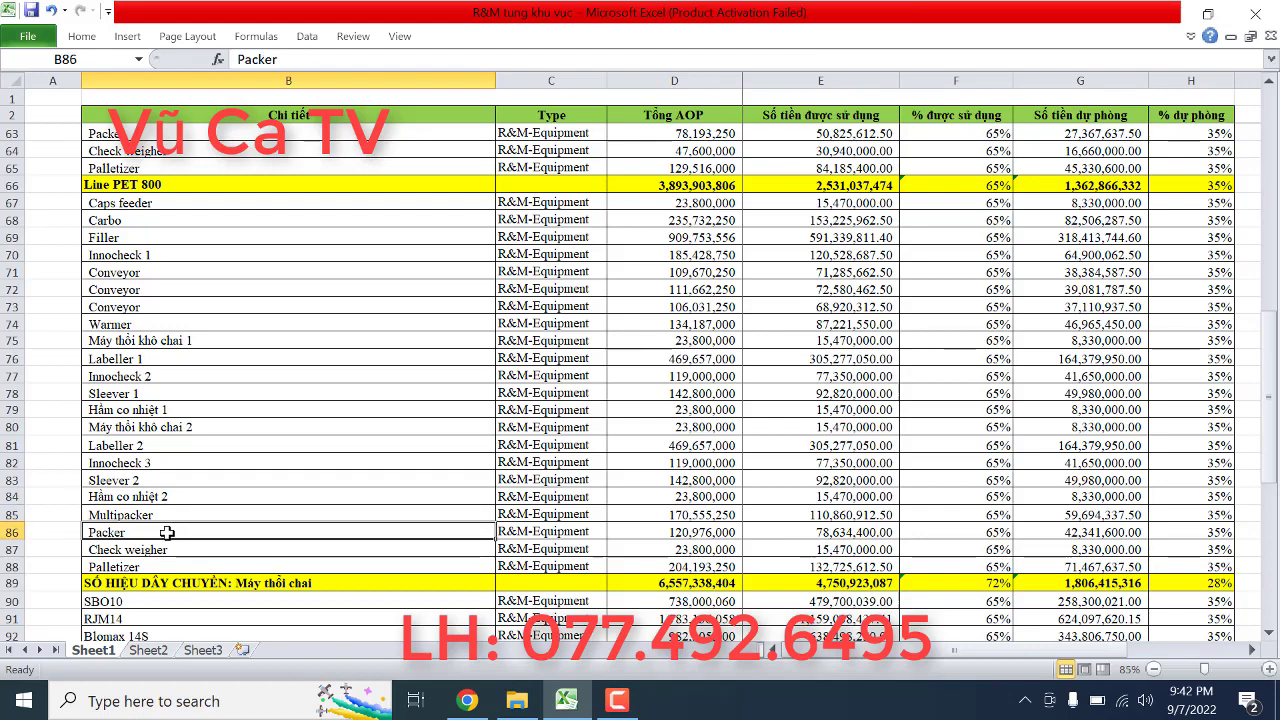
pyautogui.click(186, 549)
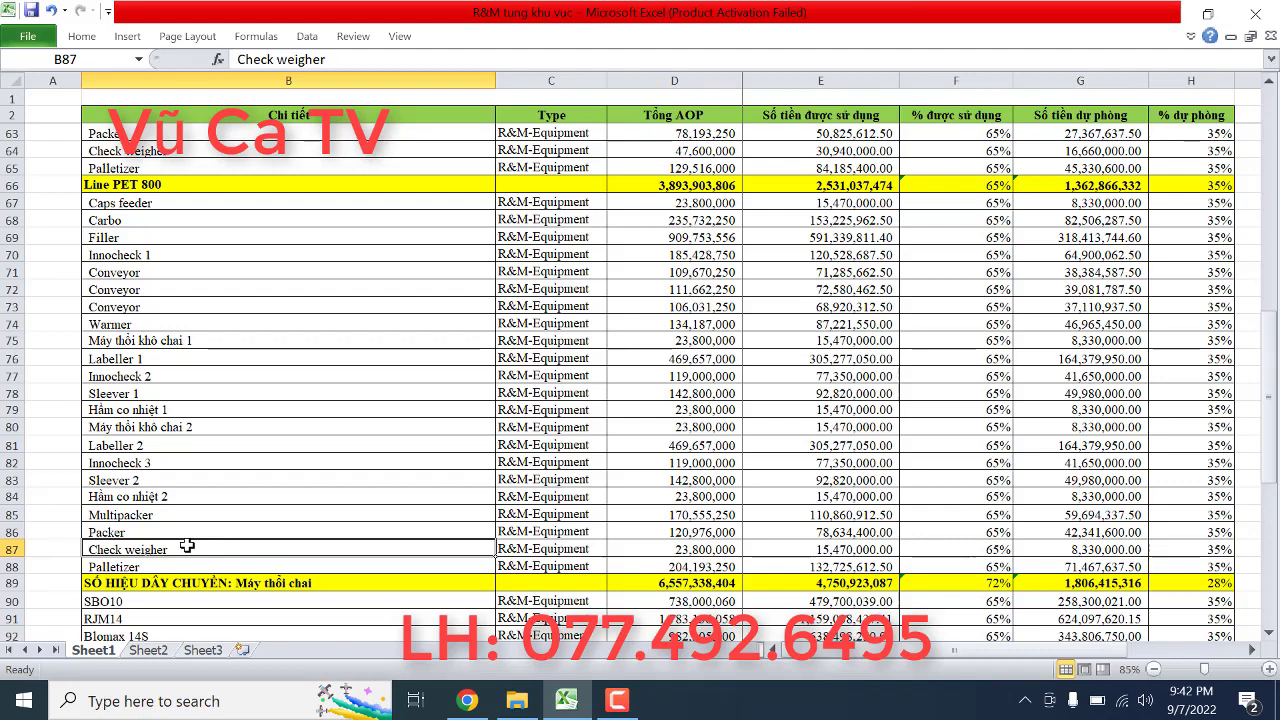
pyautogui.click(174, 567)
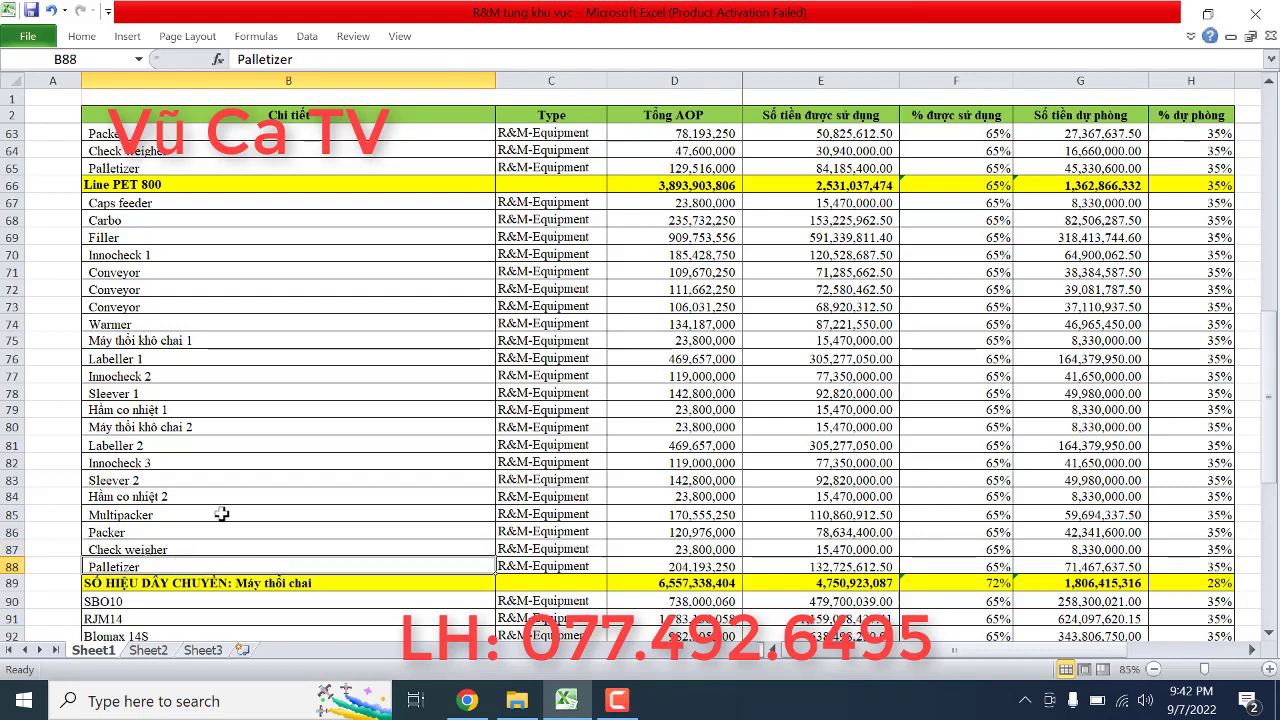
# Step: Review the Máy thổi chai section's items in the Chi tiết column, covering SBO10 and the AF1 to AF4 group
pyautogui.scroll(-2, 227, 506)
pyautogui.scroll(-1, 227, 506)
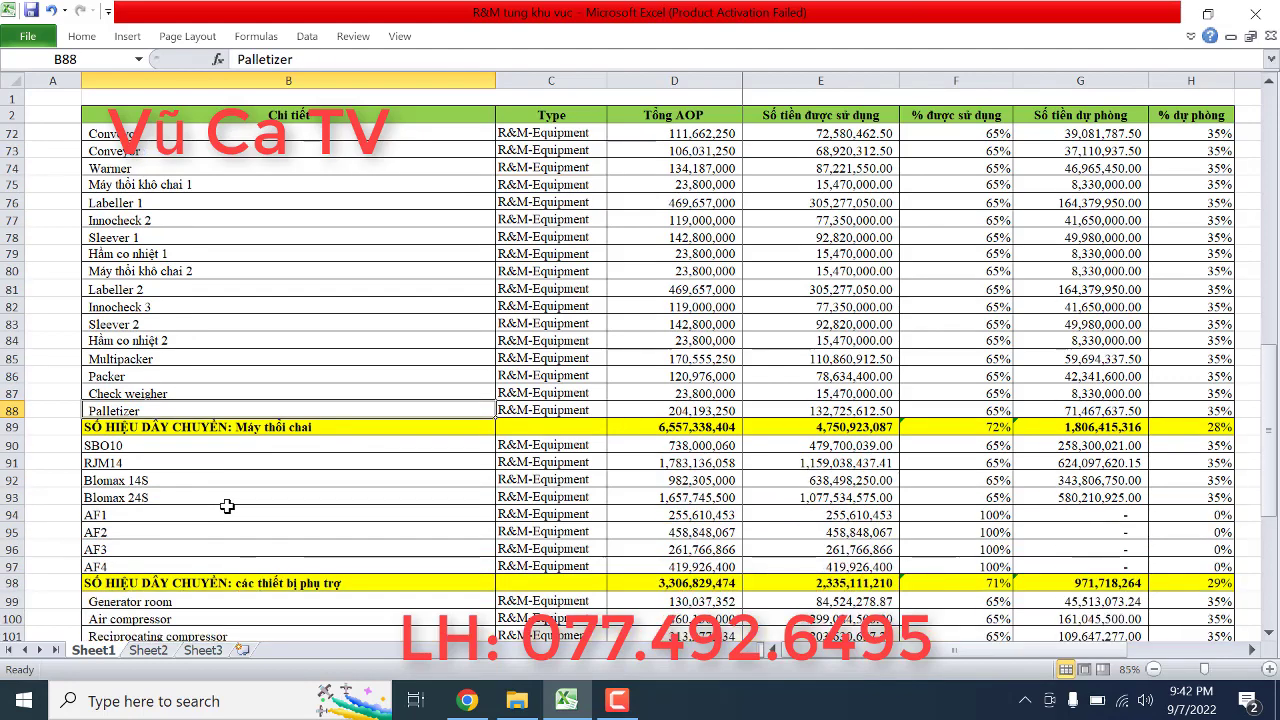
pyautogui.click(155, 446)
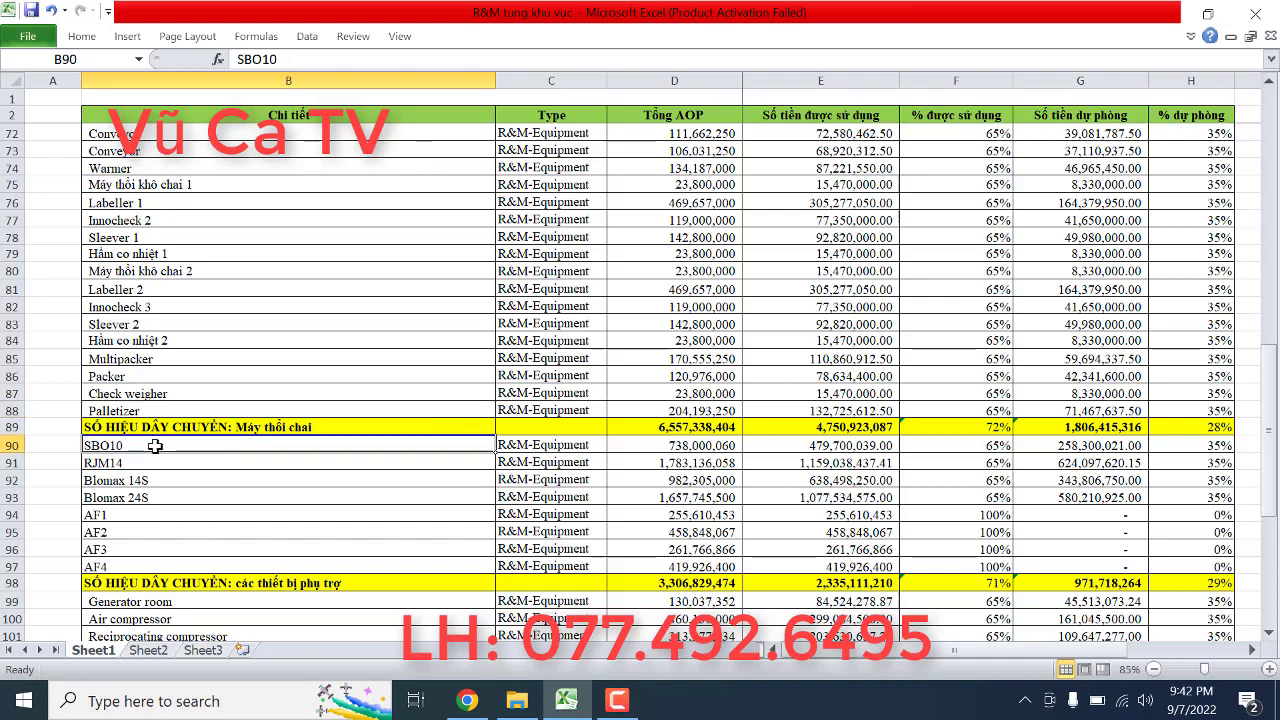
pyautogui.moveTo(155, 446); pyautogui.dragTo(158, 514)
pyautogui.scroll(-1, 188, 510)
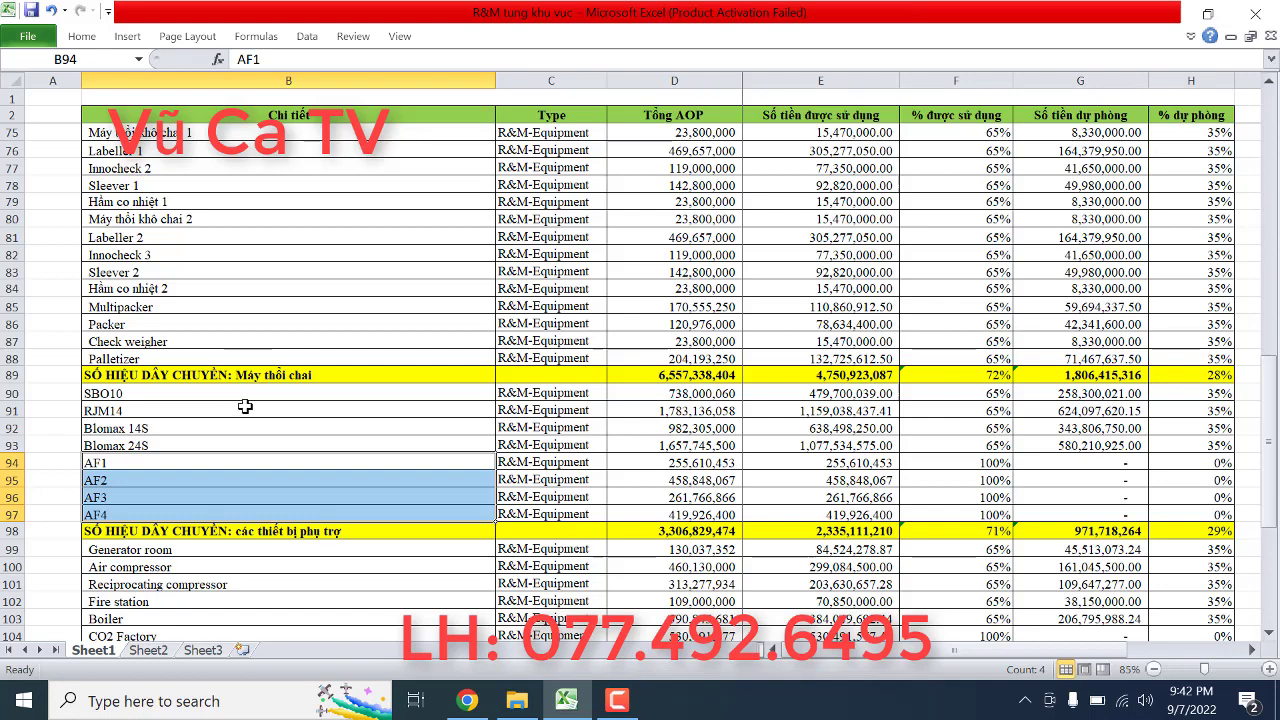
pyautogui.click(139, 461)
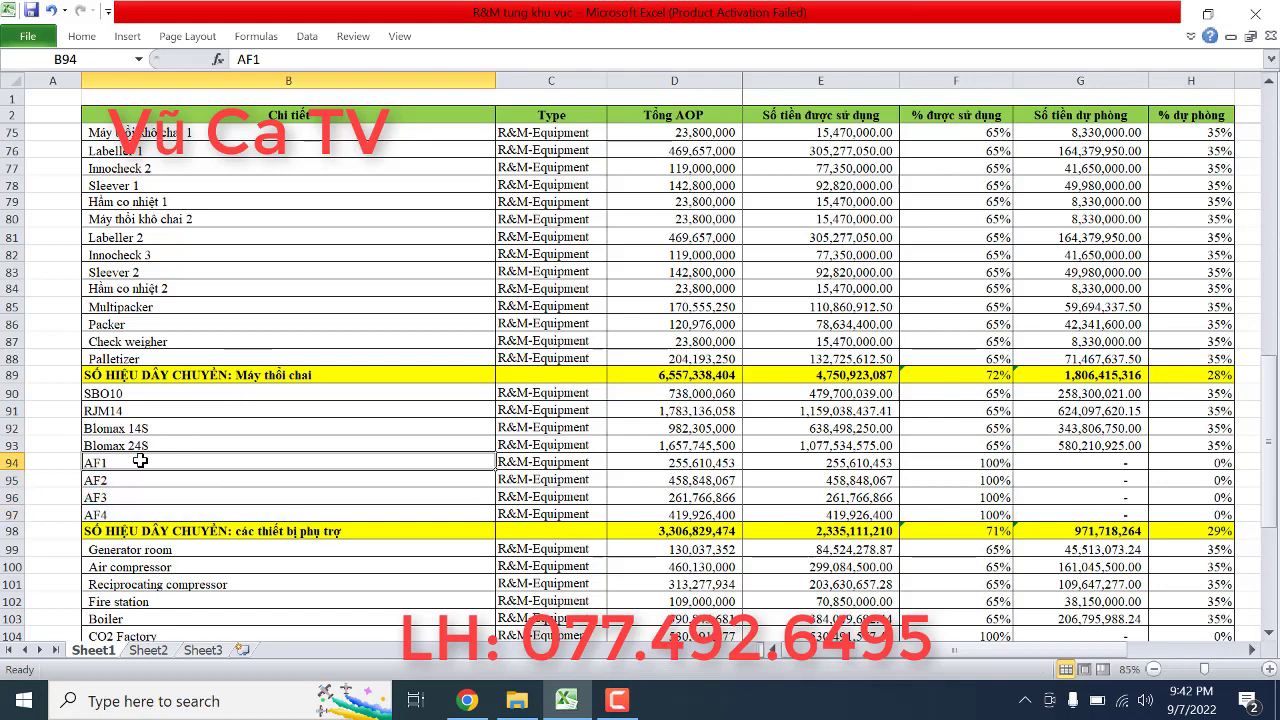
pyautogui.click(142, 482)
# Step: Go through the first các thiết bị phụ trợ items, from Generator room to Fire station, revisiting Reciprocating compressor
pyautogui.scroll(-3, 165, 480)
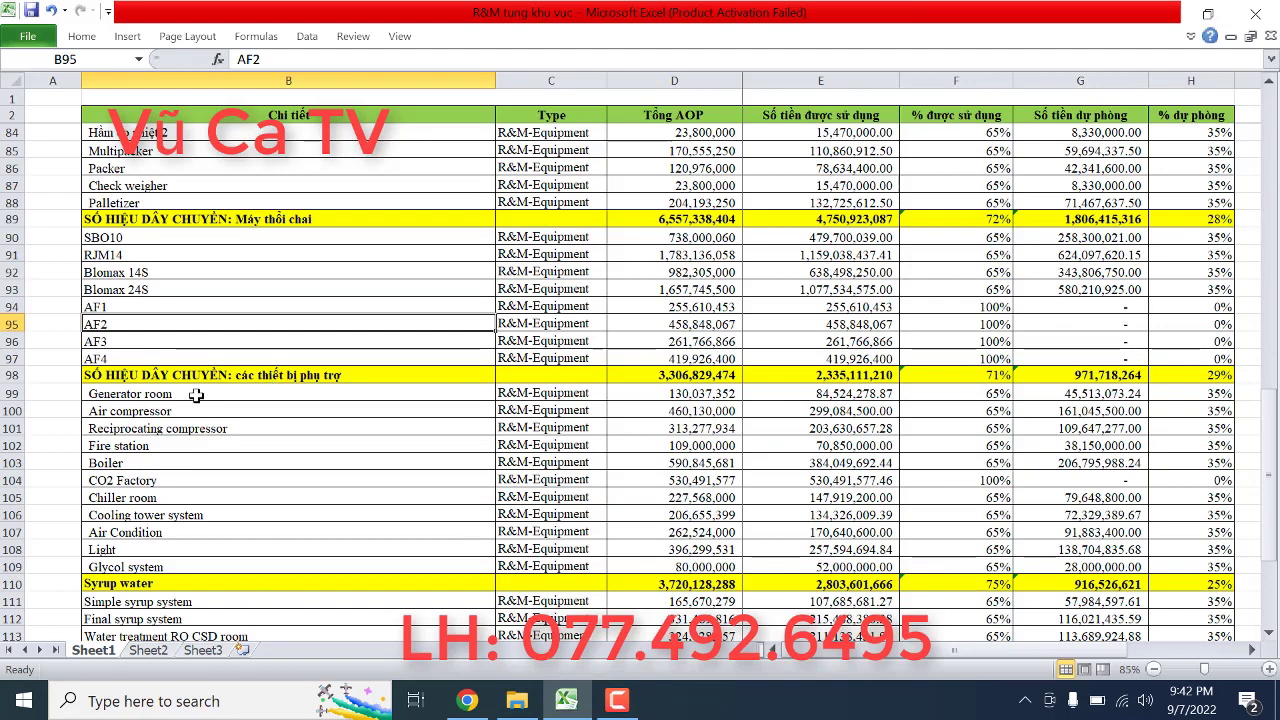
pyautogui.click(193, 393)
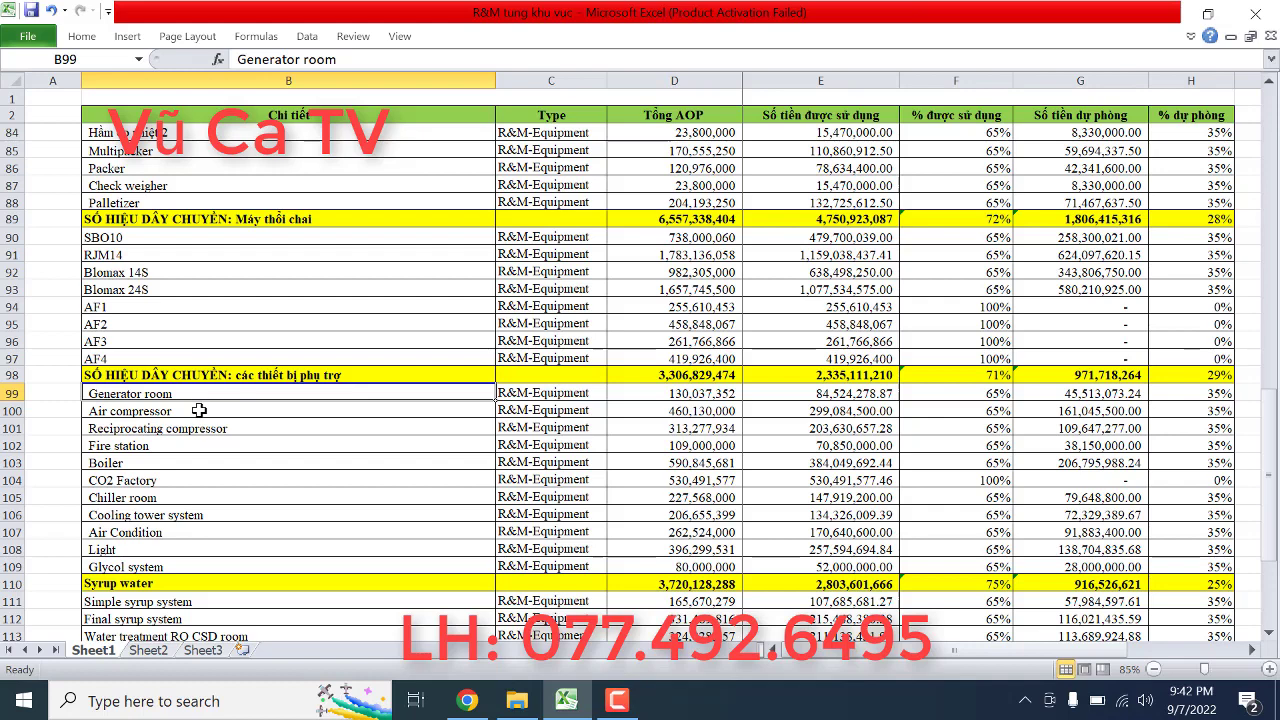
pyautogui.click(199, 410)
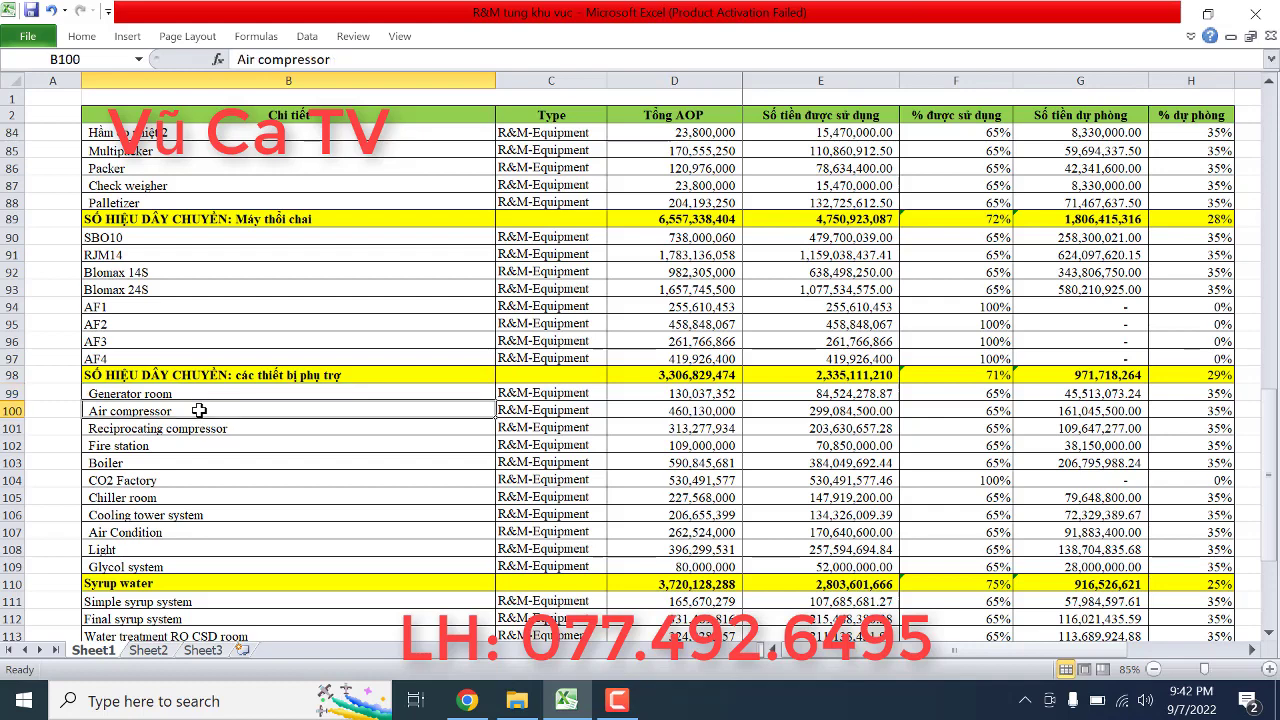
pyautogui.click(247, 430)
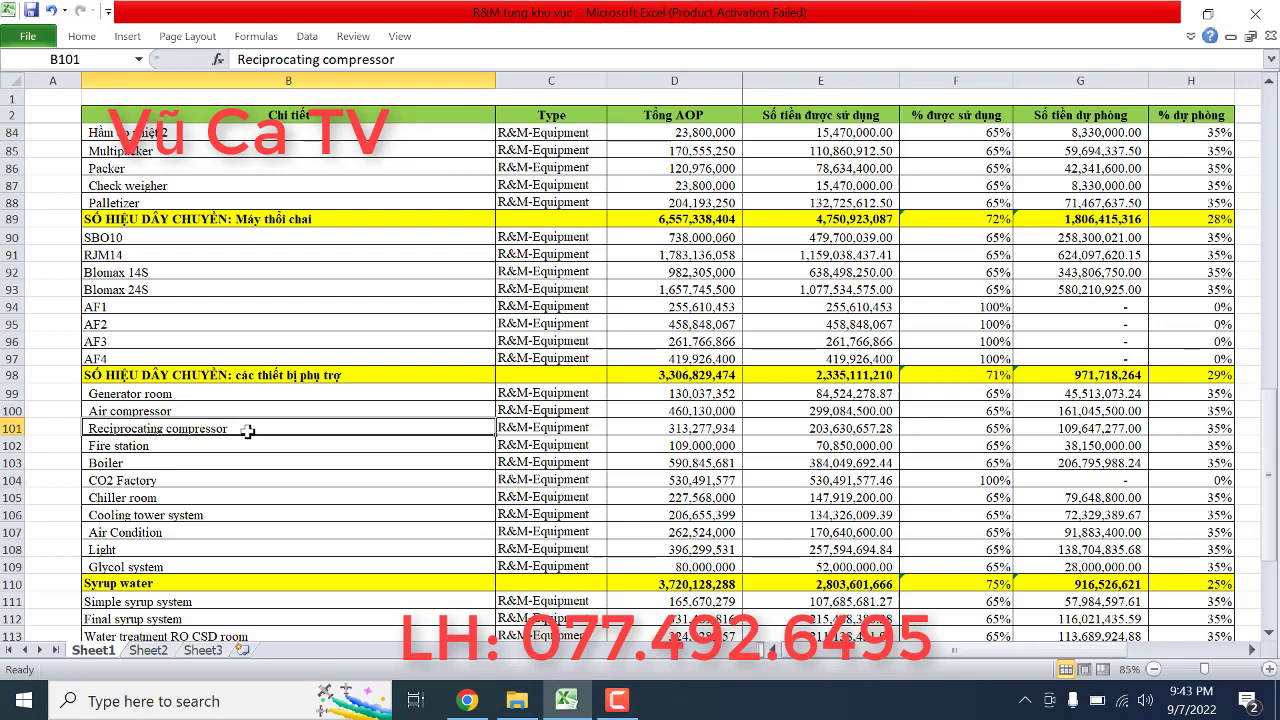
pyautogui.click(202, 448)
pyautogui.click(220, 428)
pyautogui.click(185, 447)
pyautogui.click(195, 428)
pyautogui.click(184, 446)
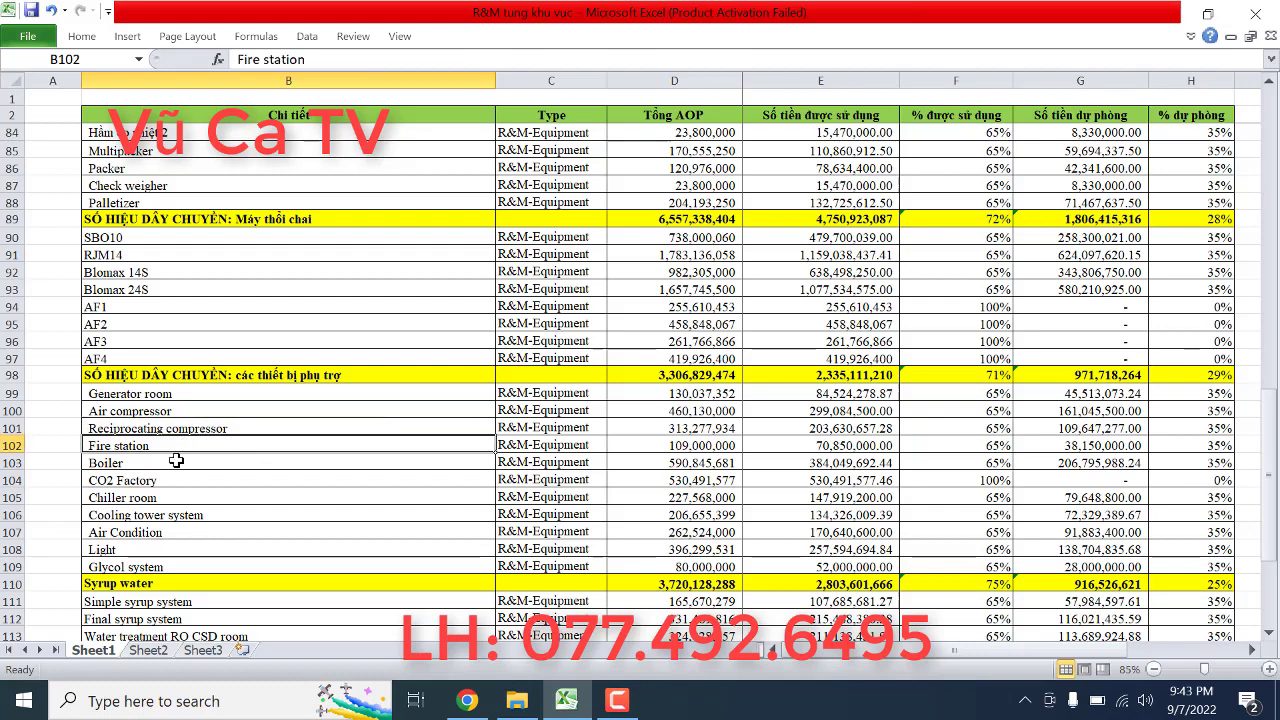
# Step: Go through the các thiết bị phụ trợ items in the Chi tiết column, from Boiler to Cooling tower system
pyautogui.click(176, 461)
pyautogui.click(173, 481)
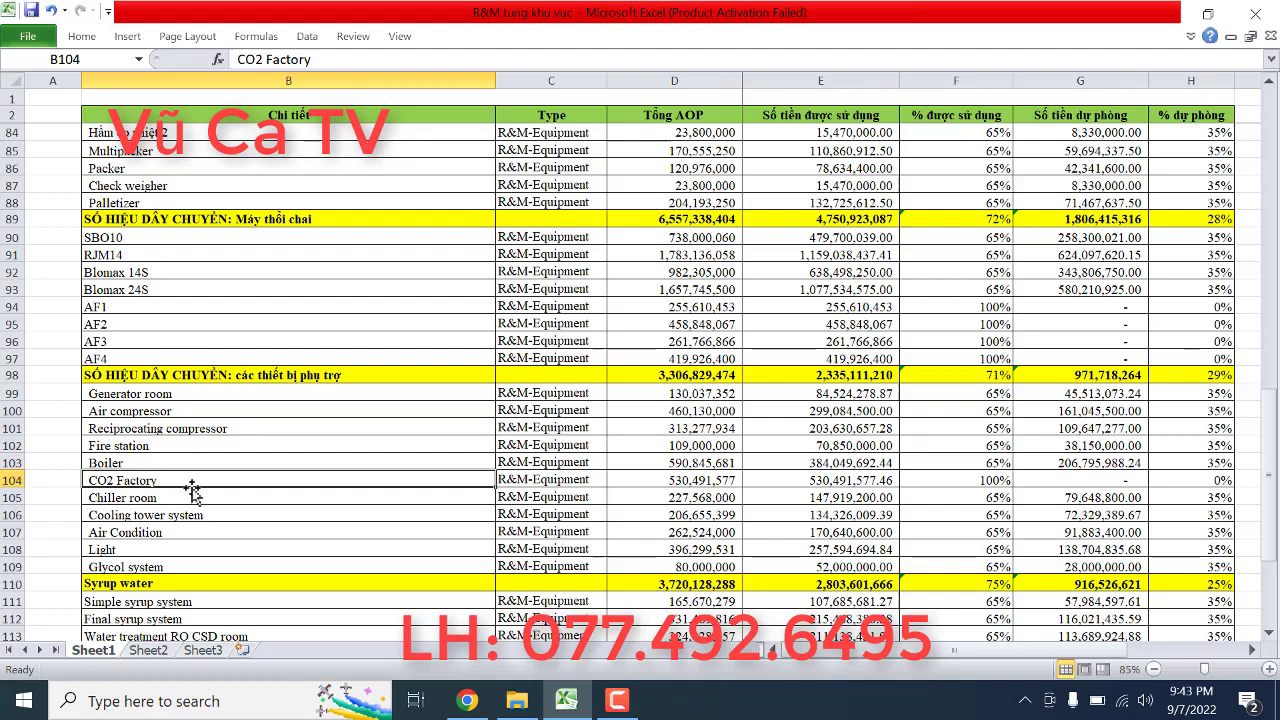
pyautogui.click(187, 497)
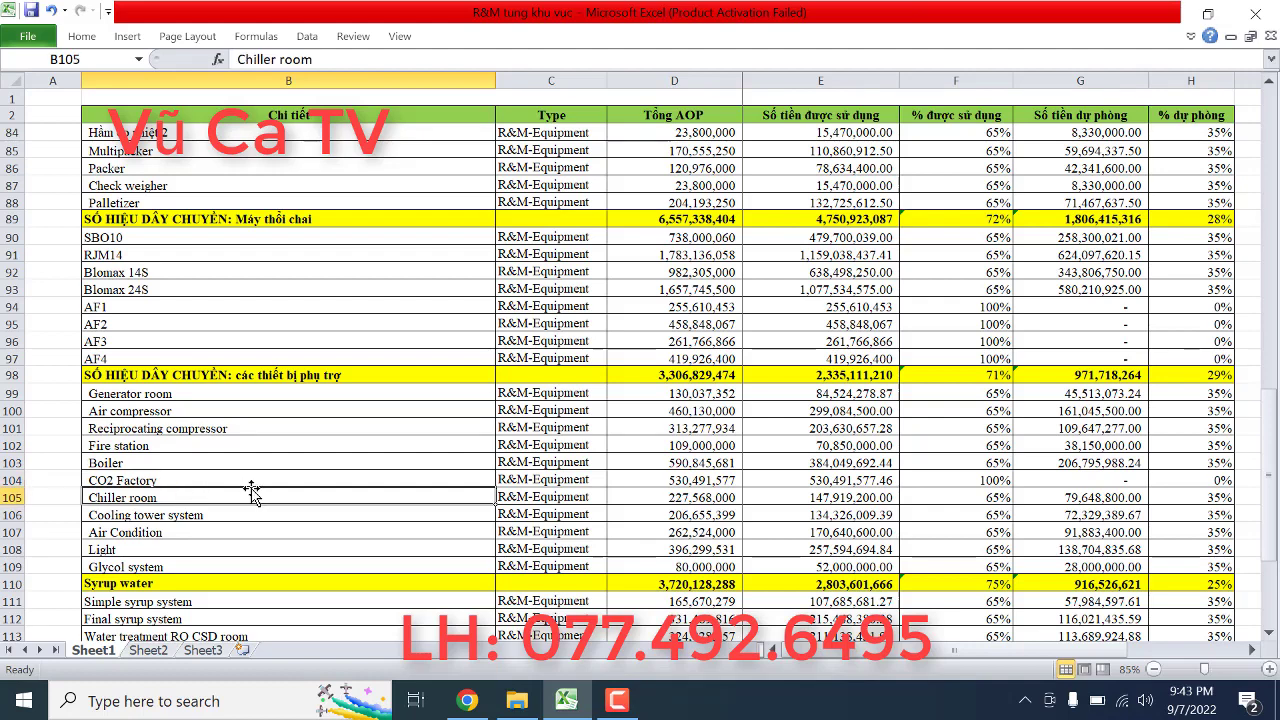
pyautogui.click(222, 515)
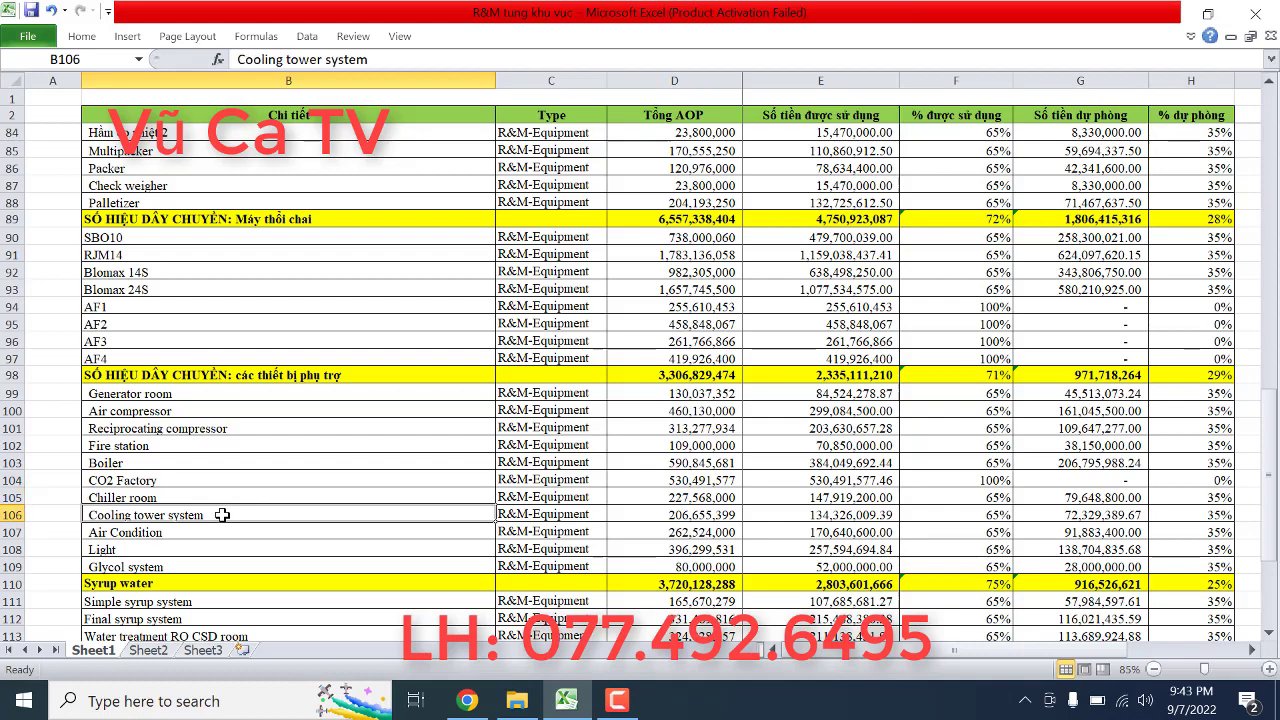
# Step: Go through the last các thiết bị phụ trợ items in the Chi tiết column, from Air Condition to Glycol system
pyautogui.click(211, 536)
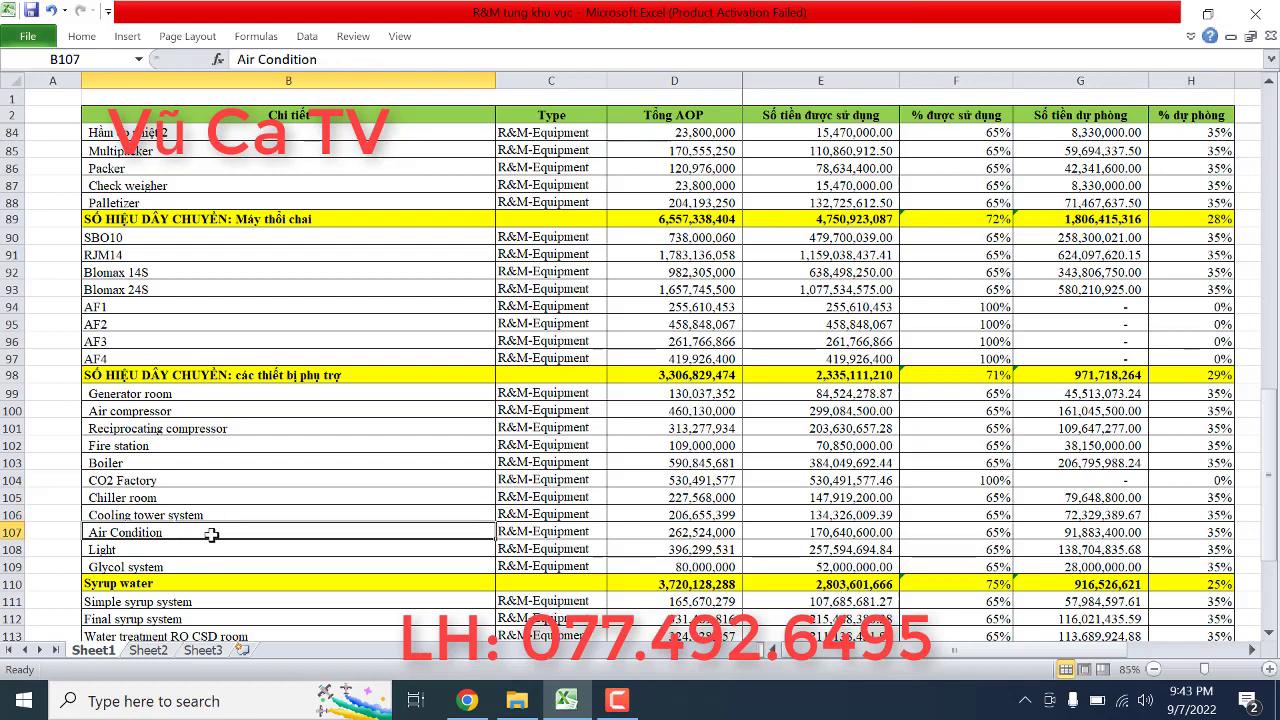
pyautogui.scroll(-1, 211, 536)
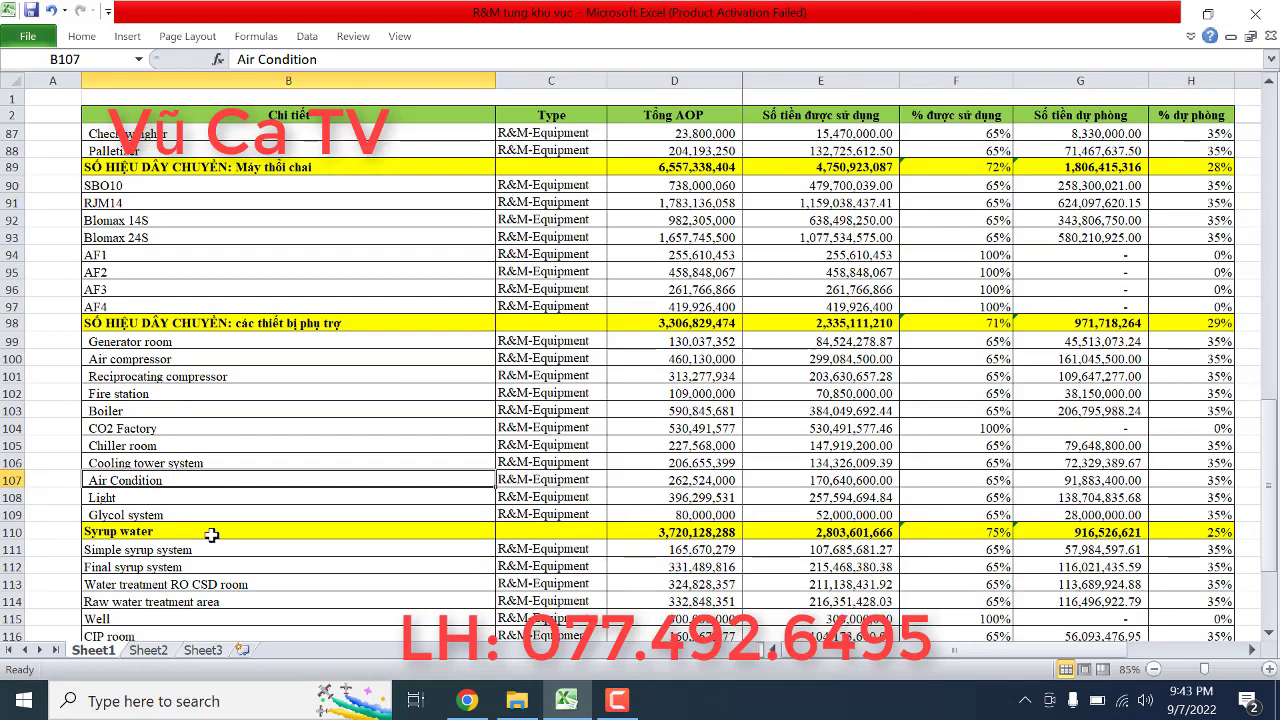
pyautogui.click(207, 498)
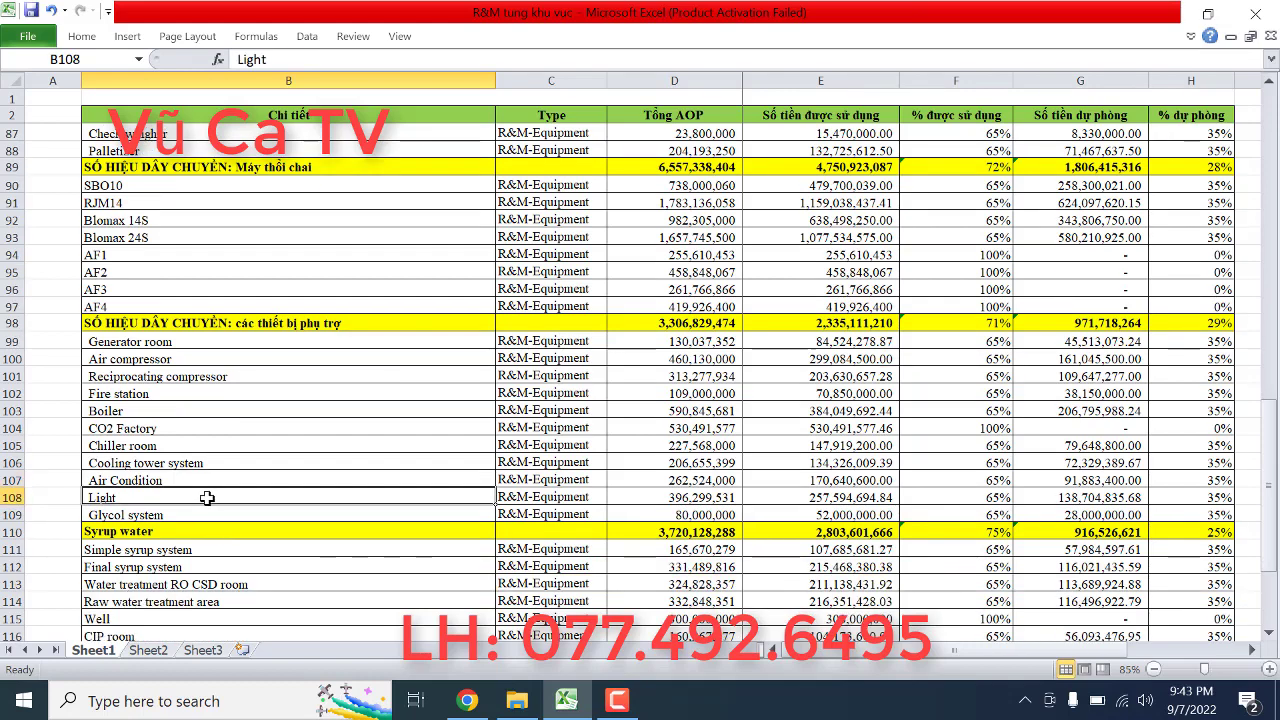
pyautogui.click(201, 514)
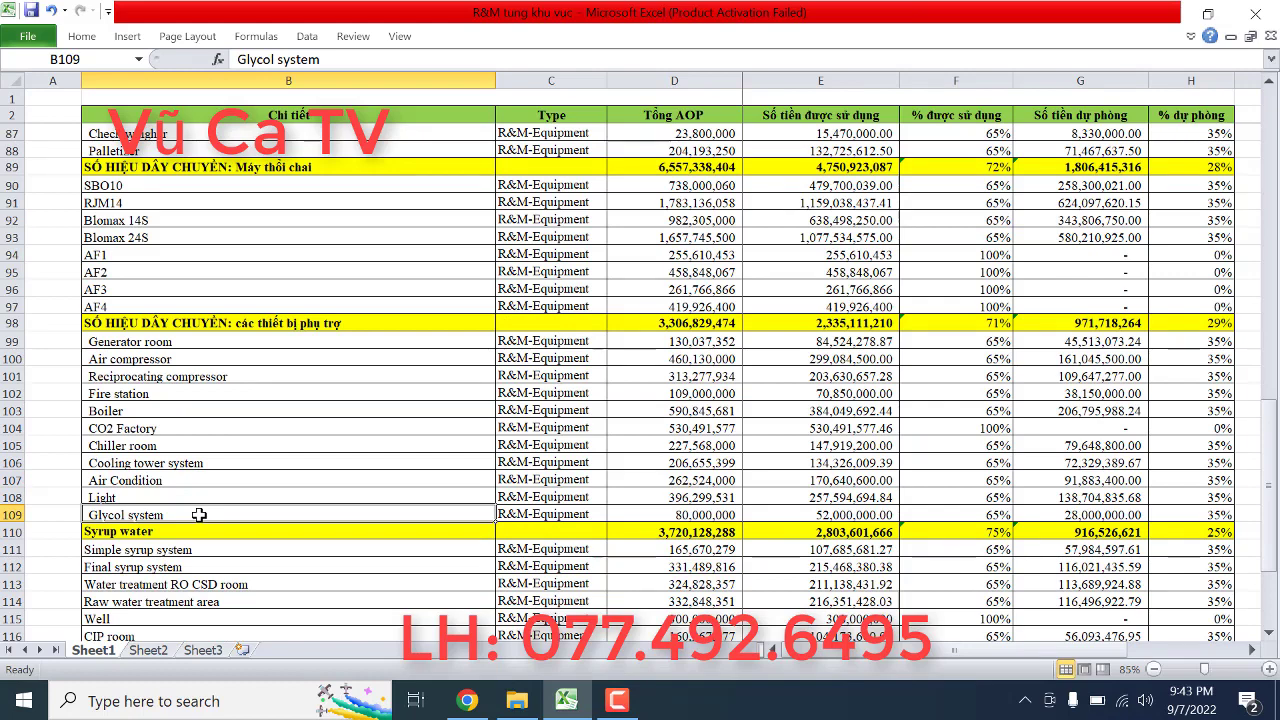
# Step: Review the Syrup water heading and its first items in the Chi tiết column, from Simple syrup system to Well
pyautogui.scroll(-1, 199, 515)
pyautogui.scroll(-2, 199, 515)
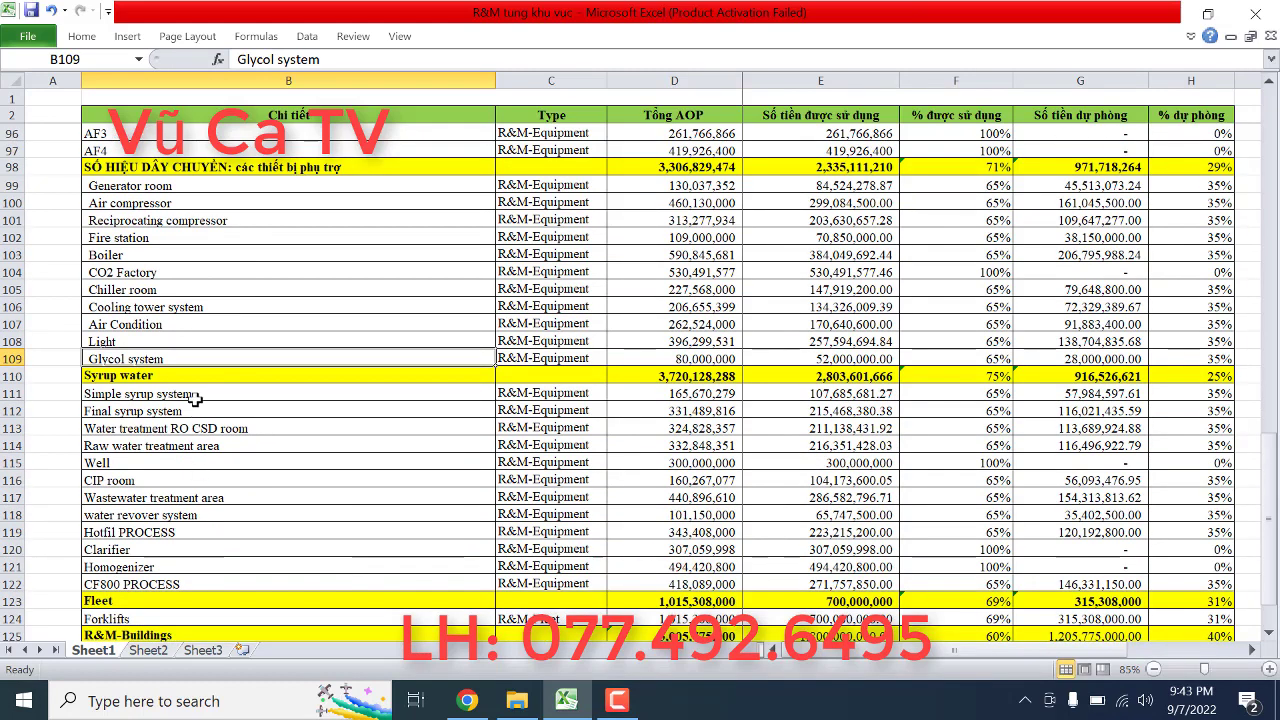
pyautogui.click(199, 375)
pyautogui.click(209, 393)
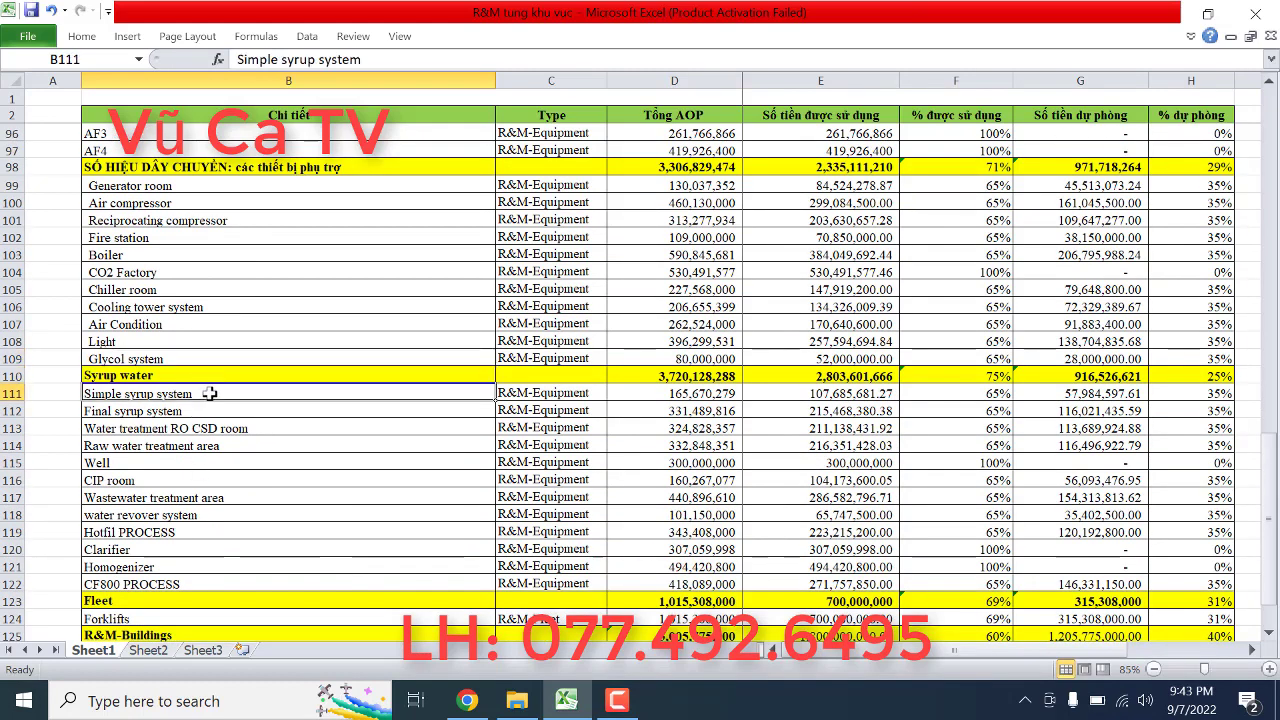
pyautogui.click(205, 410)
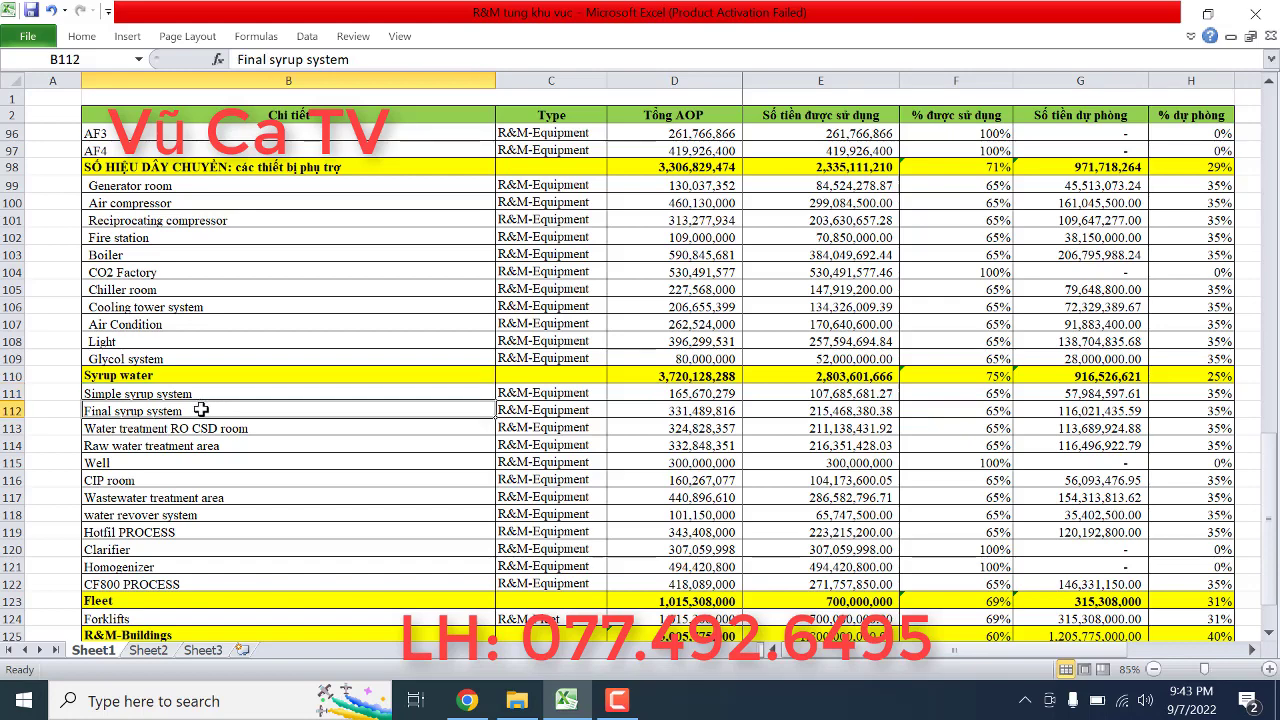
pyautogui.click(266, 428)
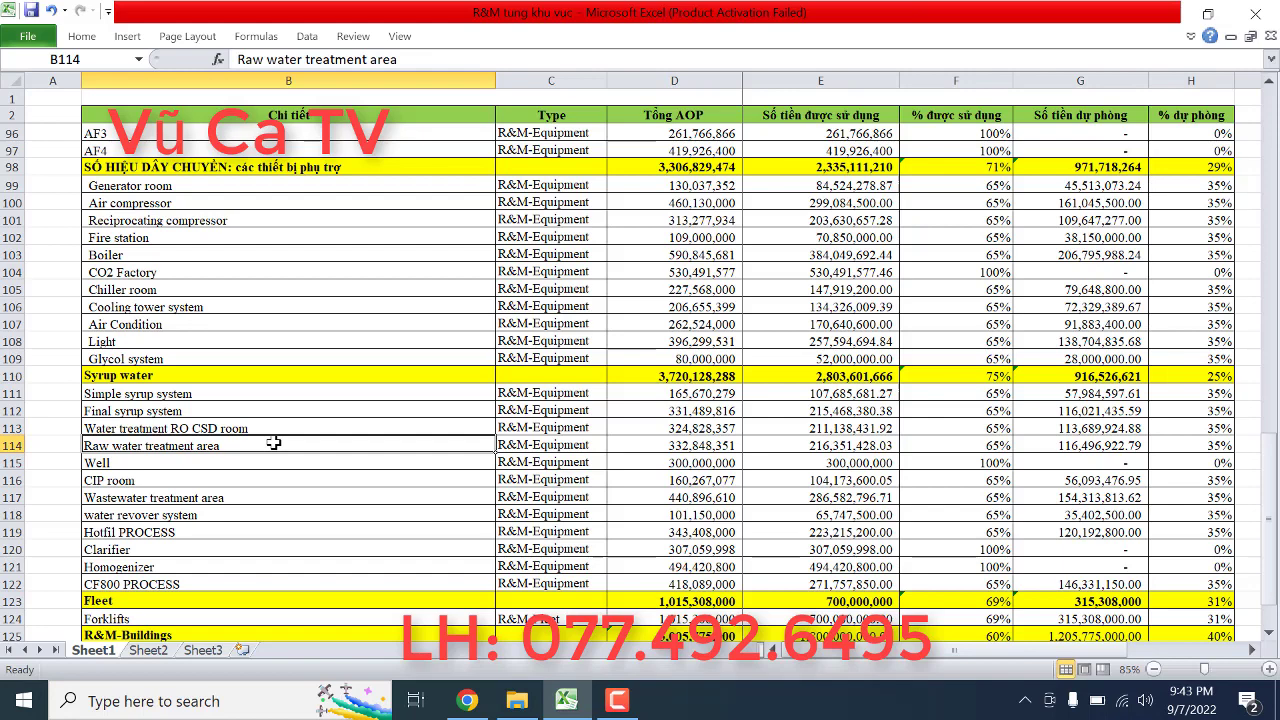
pyautogui.click(237, 463)
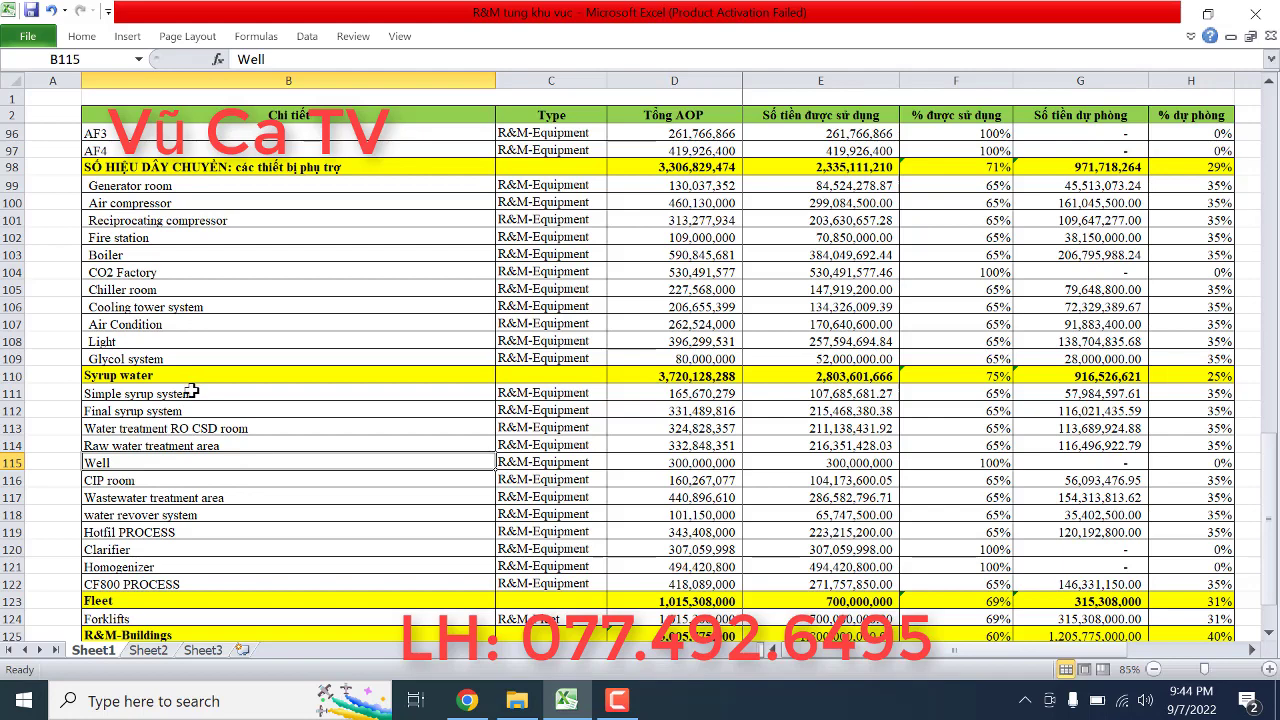
# Step: Go through the Syrup water items in the Chi tiết column, from CIP room to Clarifier
pyautogui.click(148, 482)
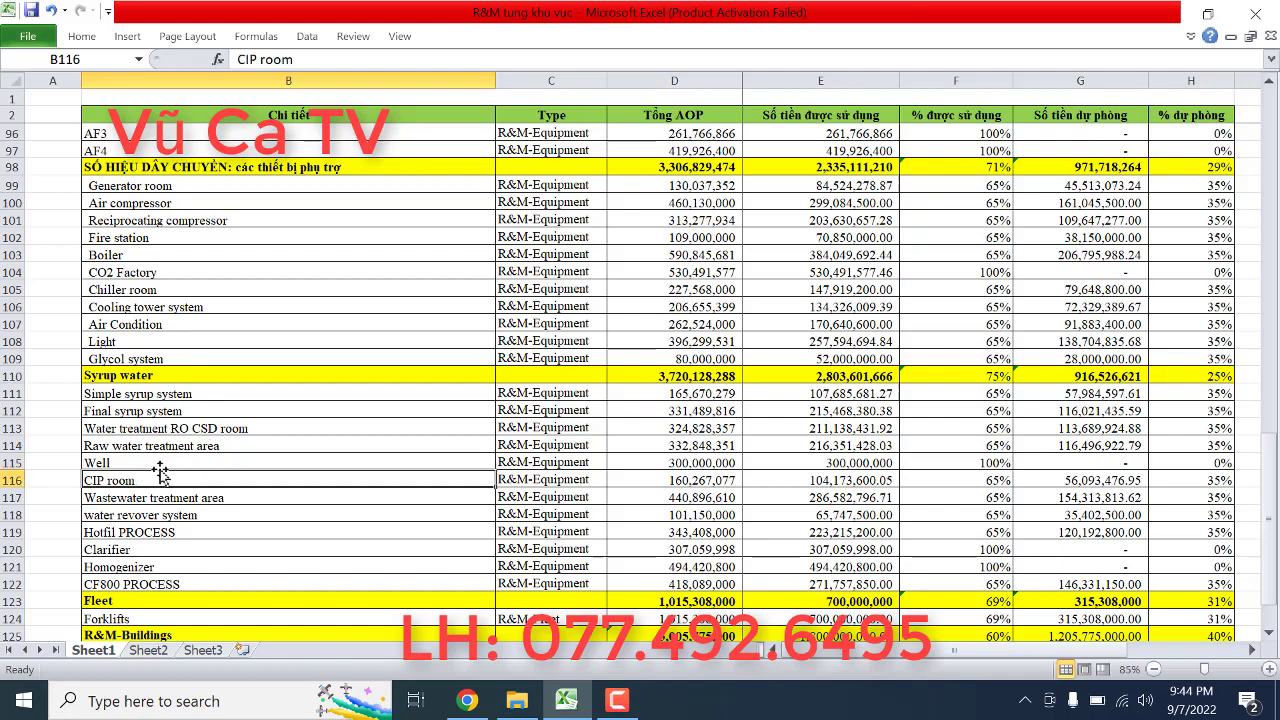
pyautogui.click(197, 502)
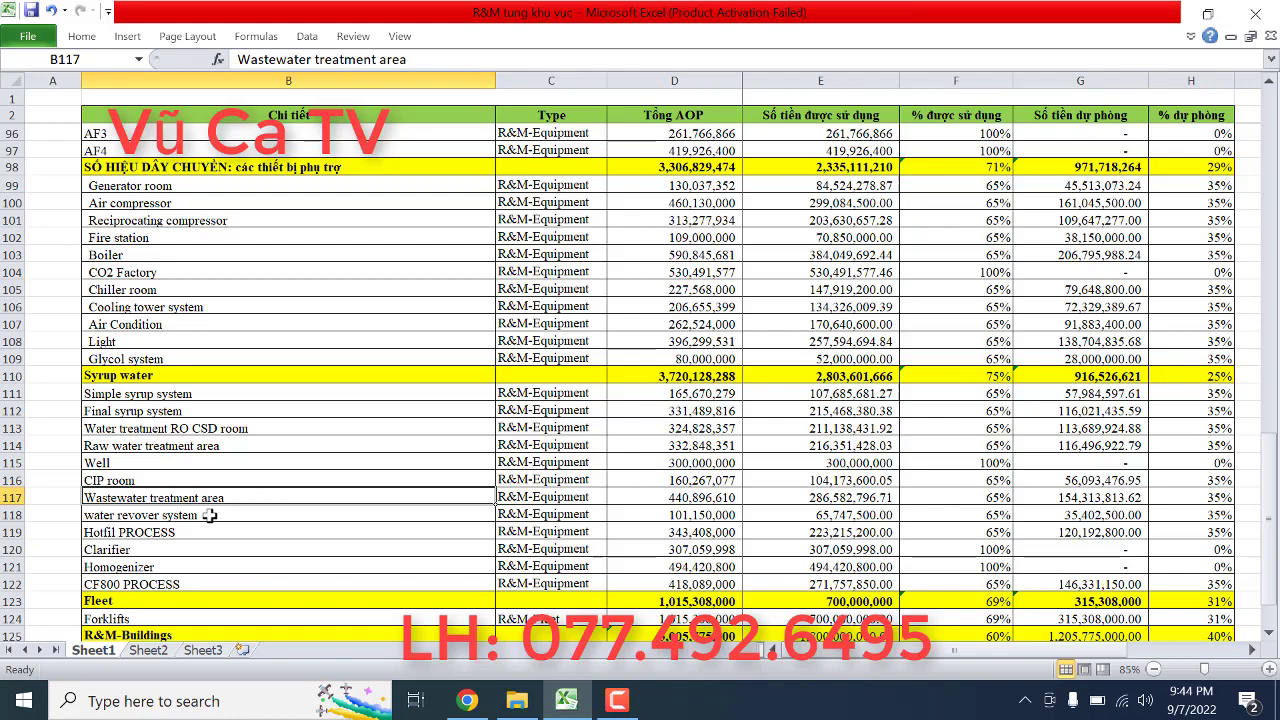
pyautogui.click(210, 514)
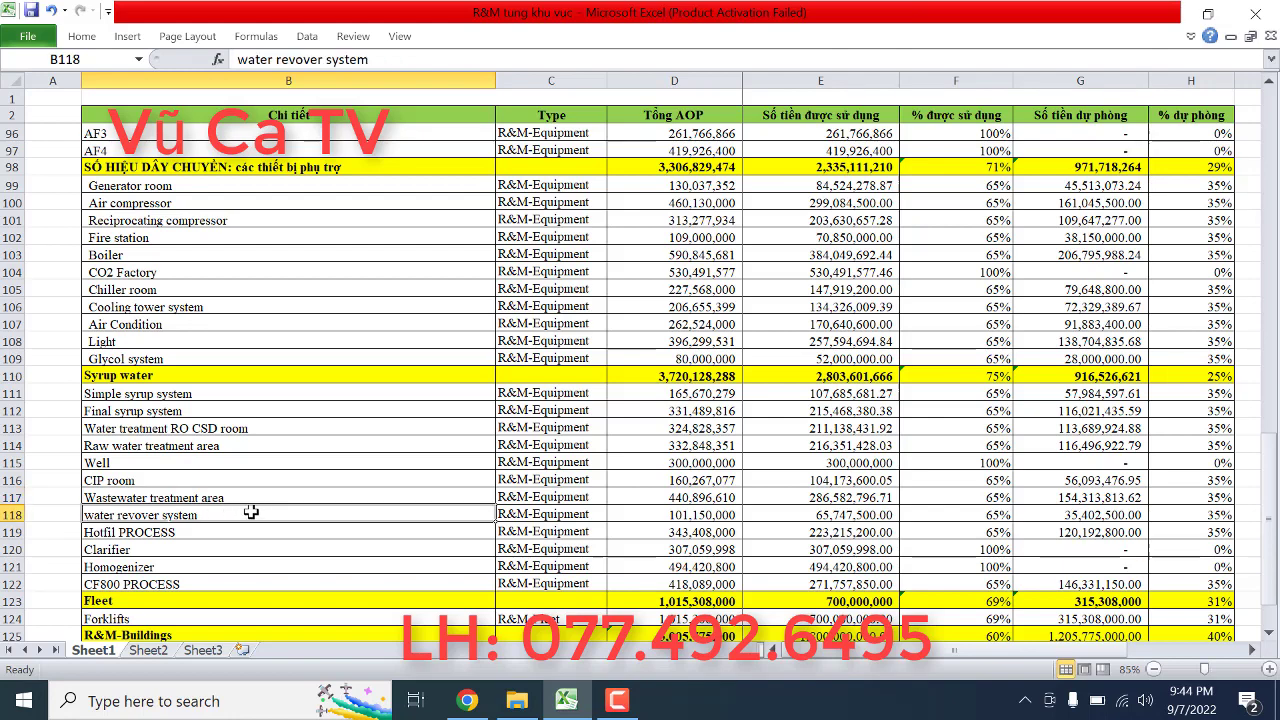
pyautogui.click(217, 534)
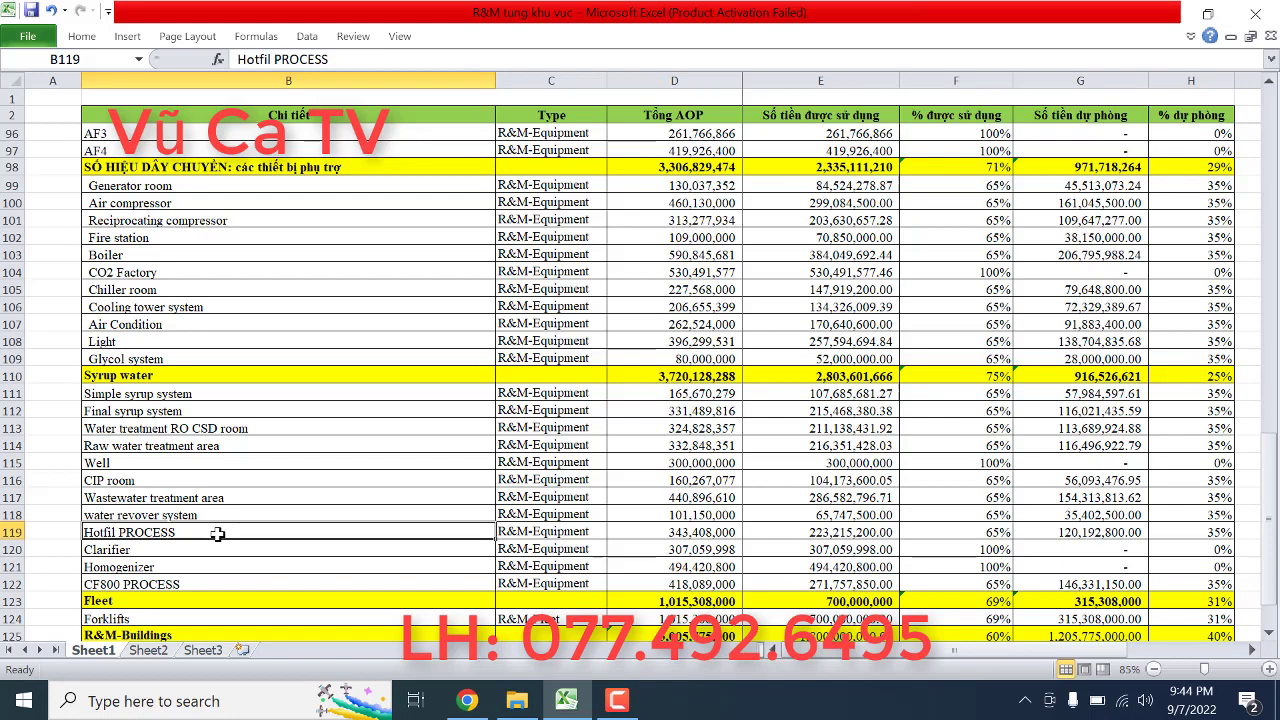
pyautogui.click(206, 549)
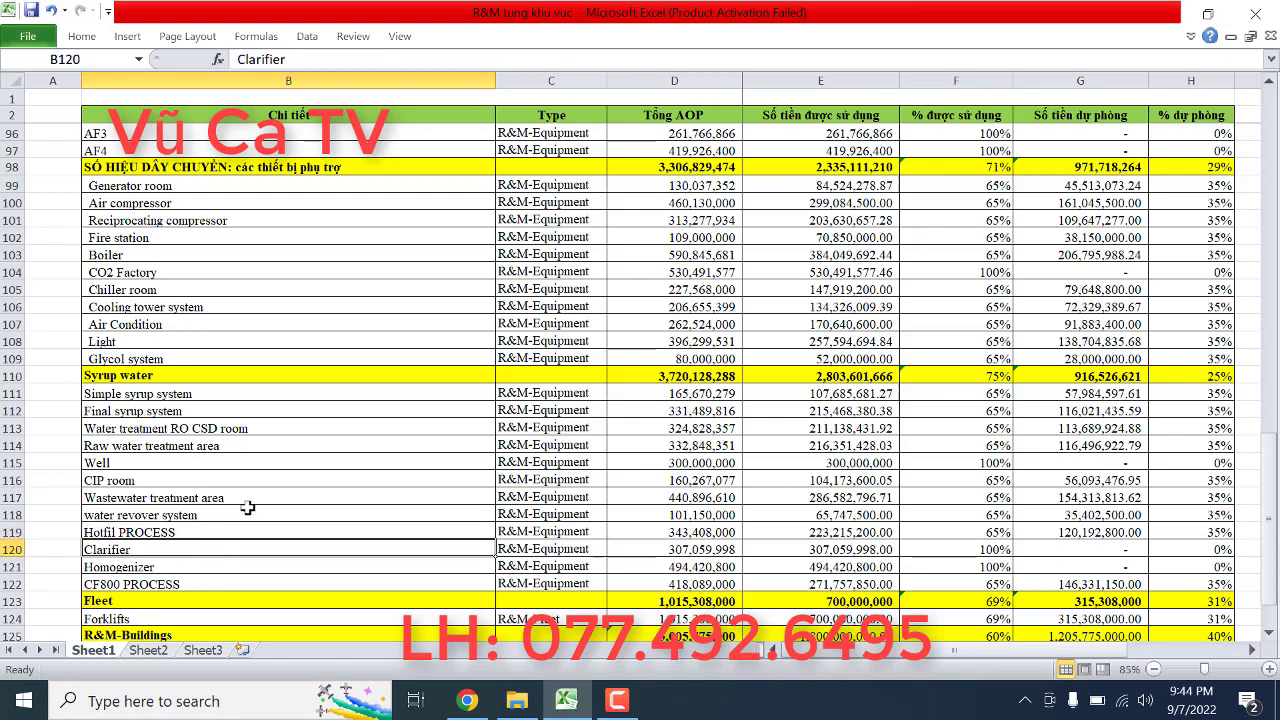
# Step: Go through the last Syrup water items, Homogenizer and CF800 PROCESS, revisiting Clarifier
pyautogui.scroll(-1, 247, 508)
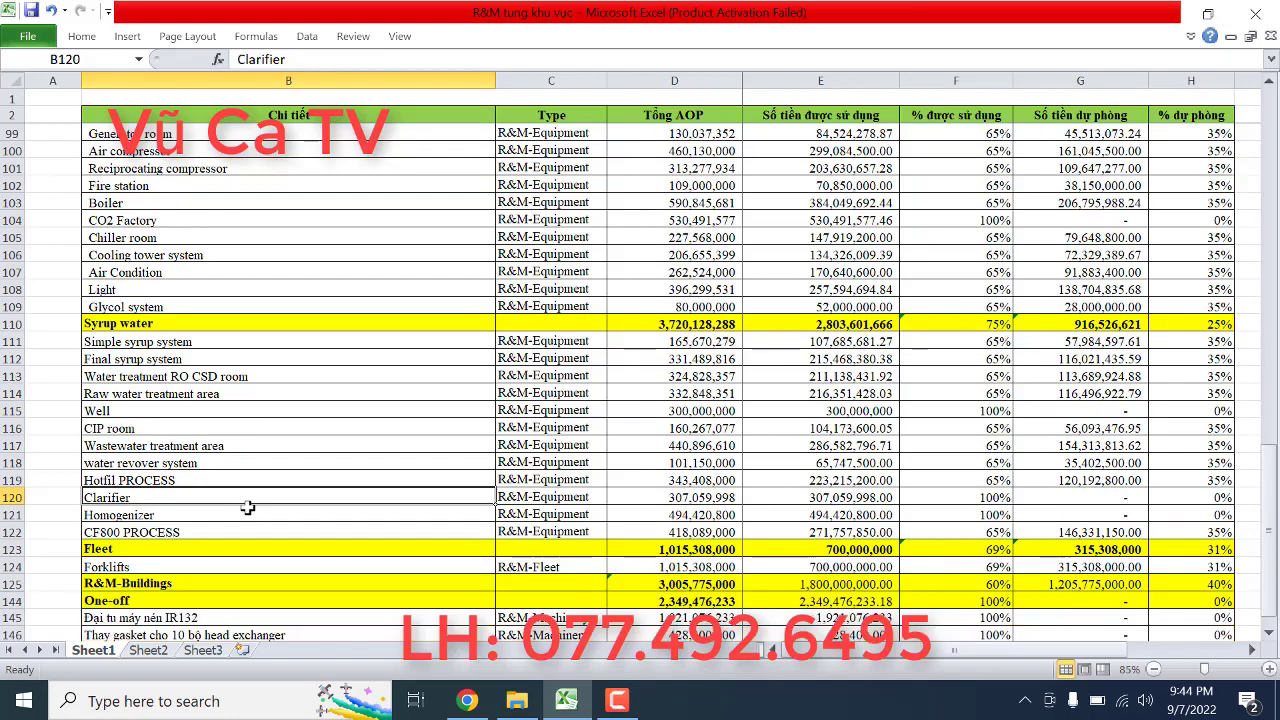
pyautogui.click(190, 513)
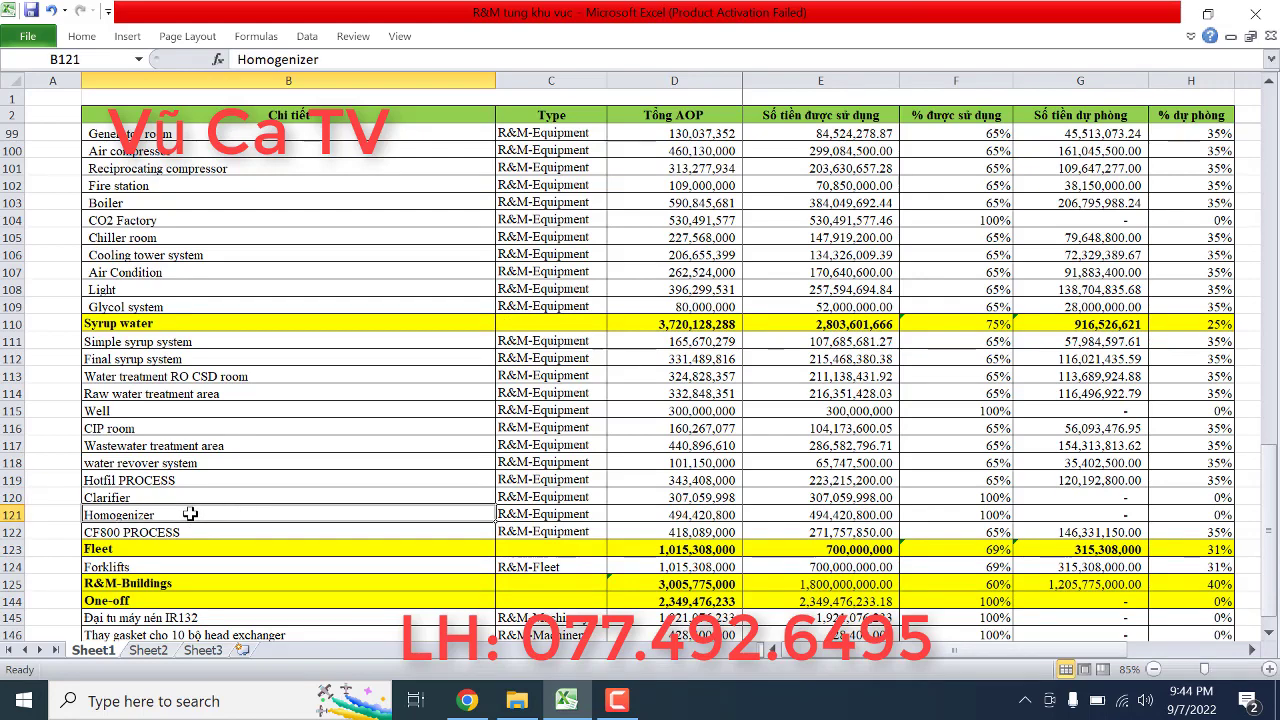
pyautogui.click(181, 500)
pyautogui.click(179, 516)
pyautogui.click(183, 528)
# Step: Review the Fleet, R&M-Buildings and One-off sections, including Forklifts, Đại tu máy nén IR132 and Thay gasket cho 10 bộ head exchanger
pyautogui.scroll(-2, 245, 487)
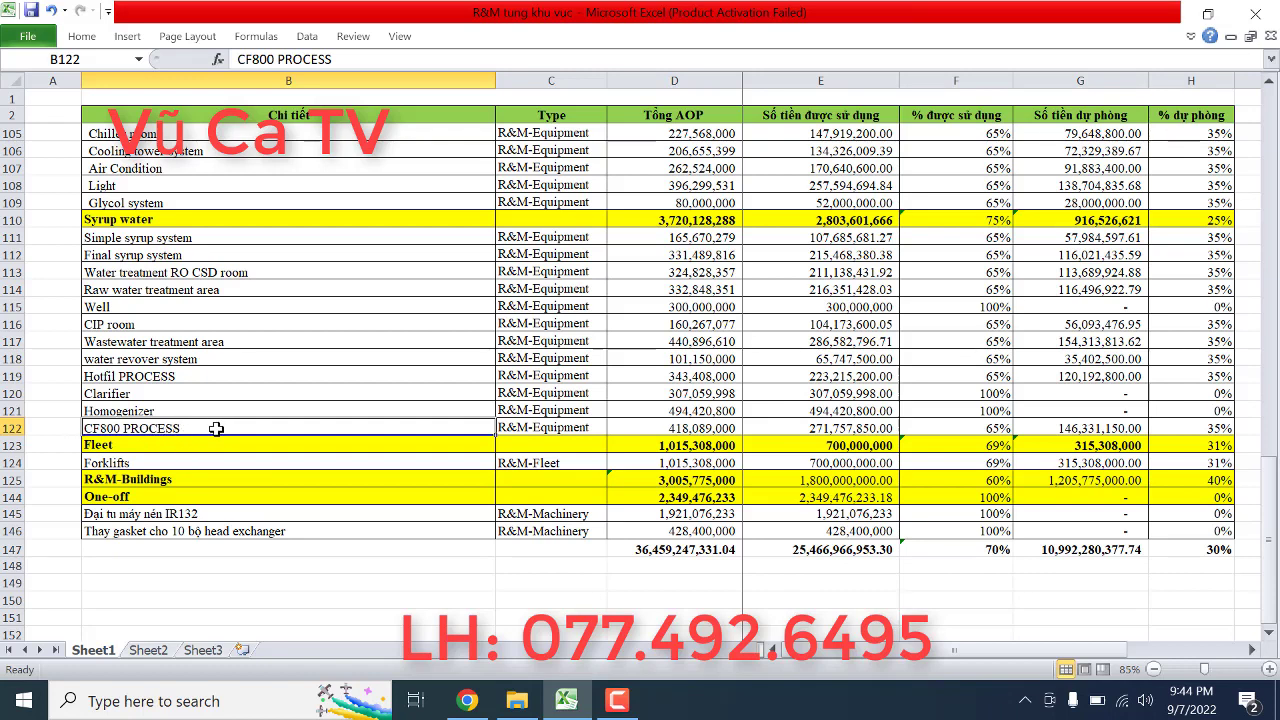
pyautogui.click(143, 443)
pyautogui.click(140, 462)
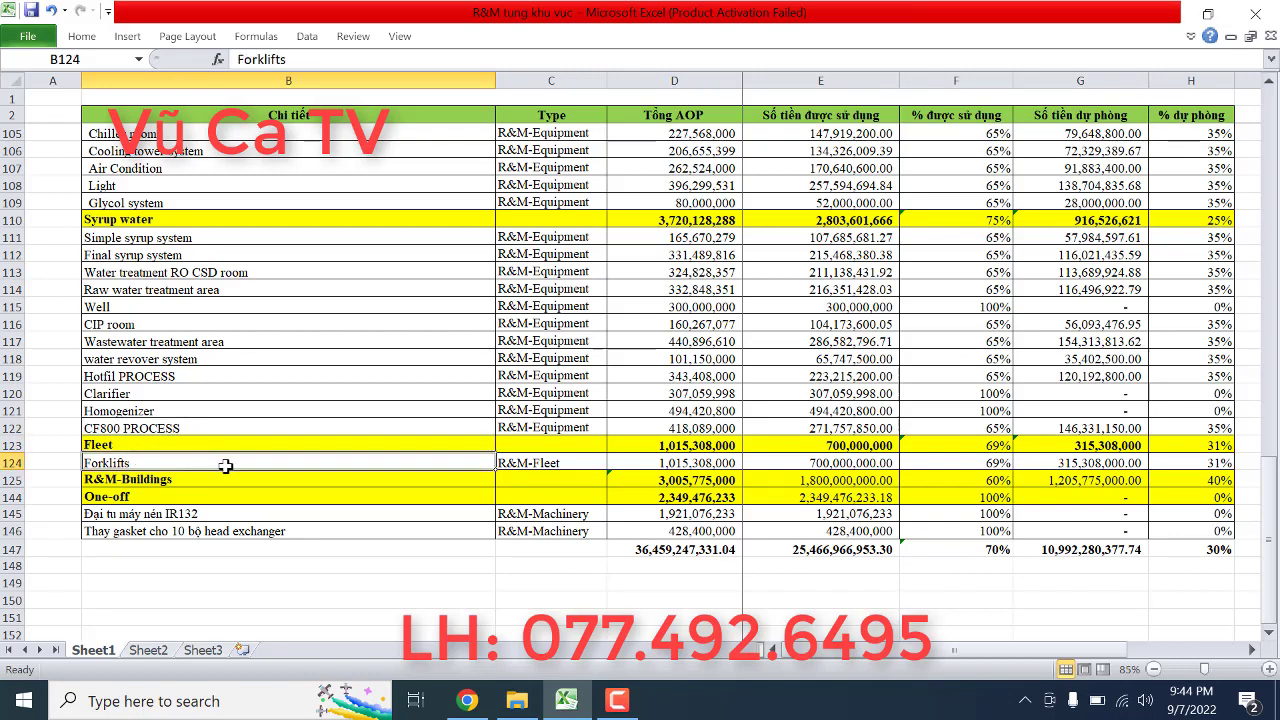
pyautogui.click(168, 479)
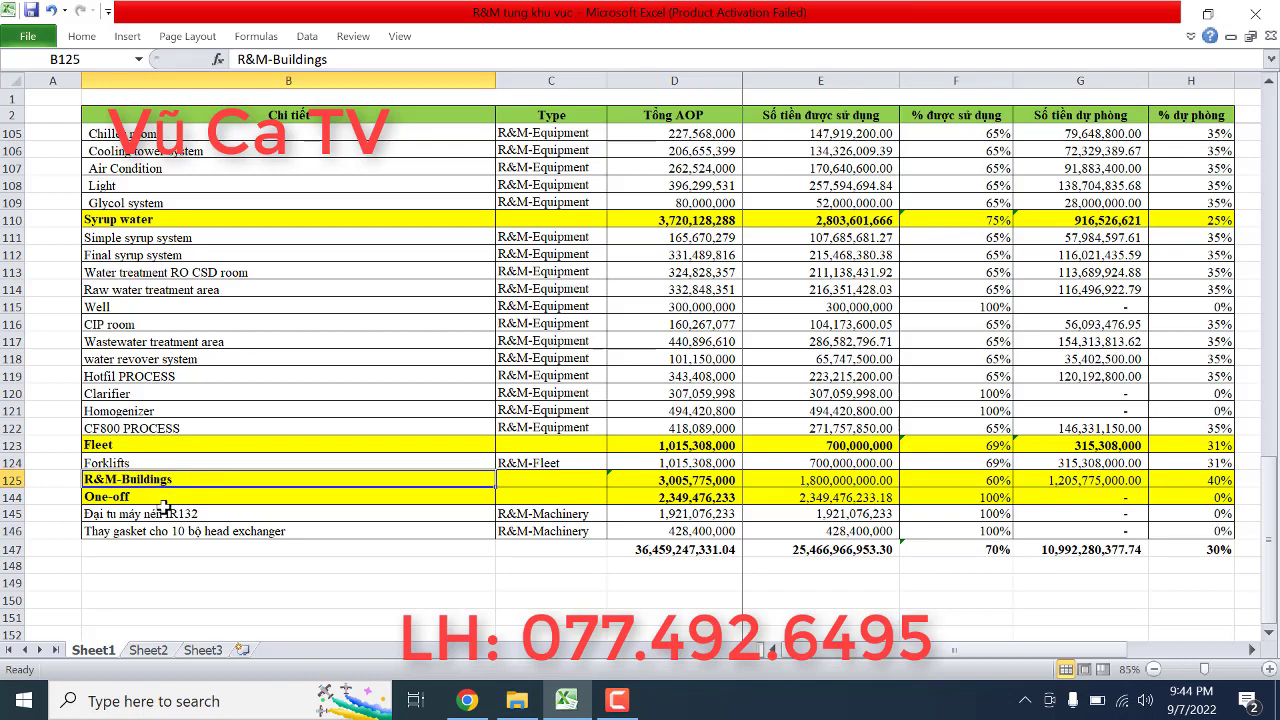
pyautogui.click(162, 496)
pyautogui.click(161, 514)
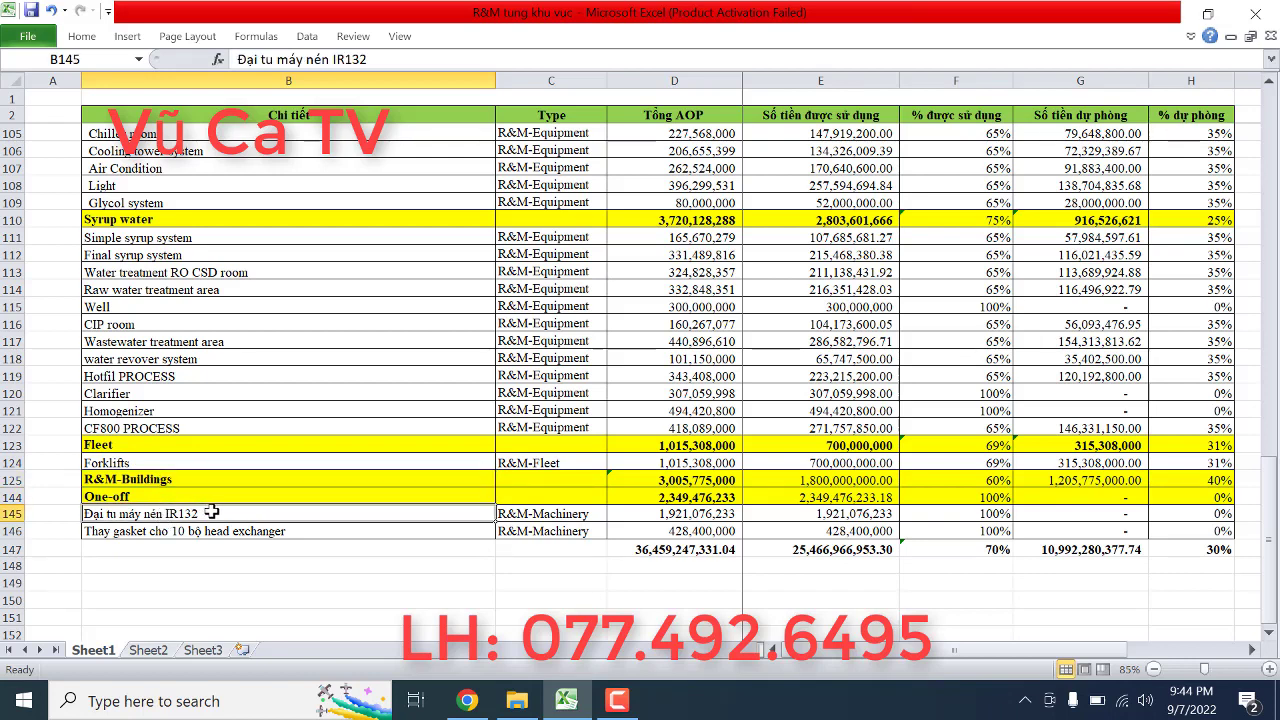
pyautogui.click(161, 532)
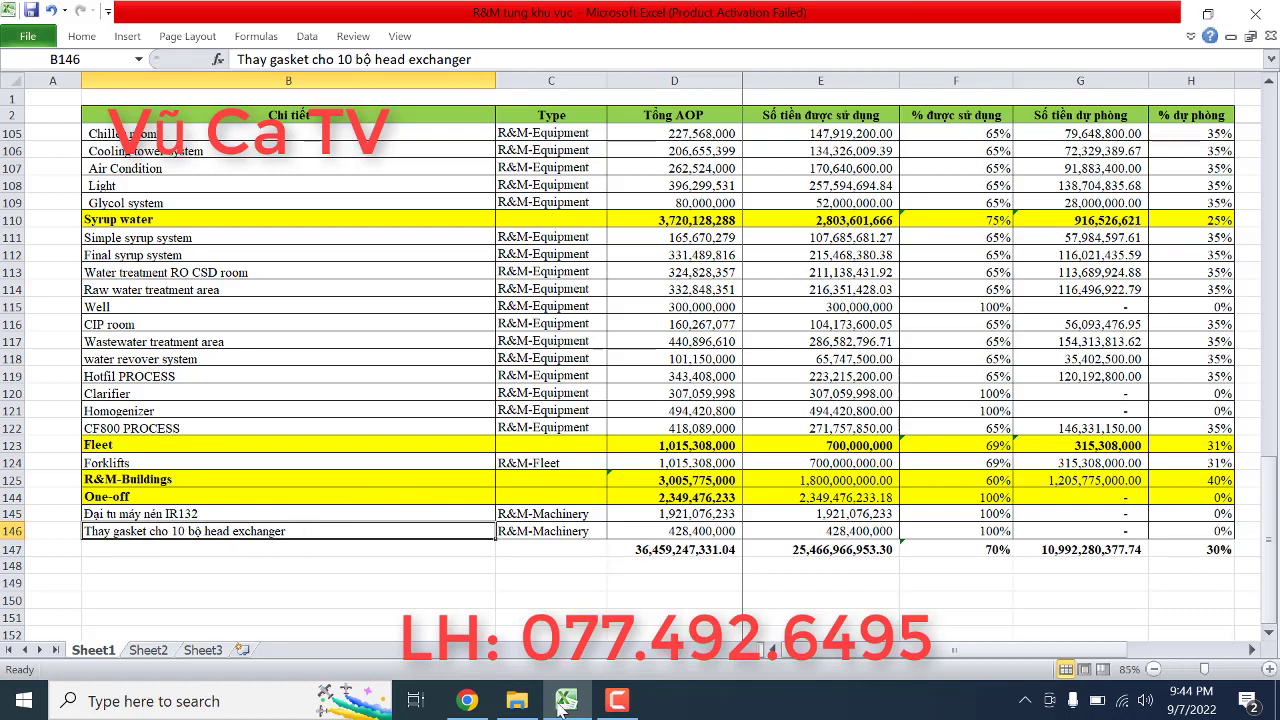
pyautogui.click(618, 701)
pyautogui.click(620, 701)
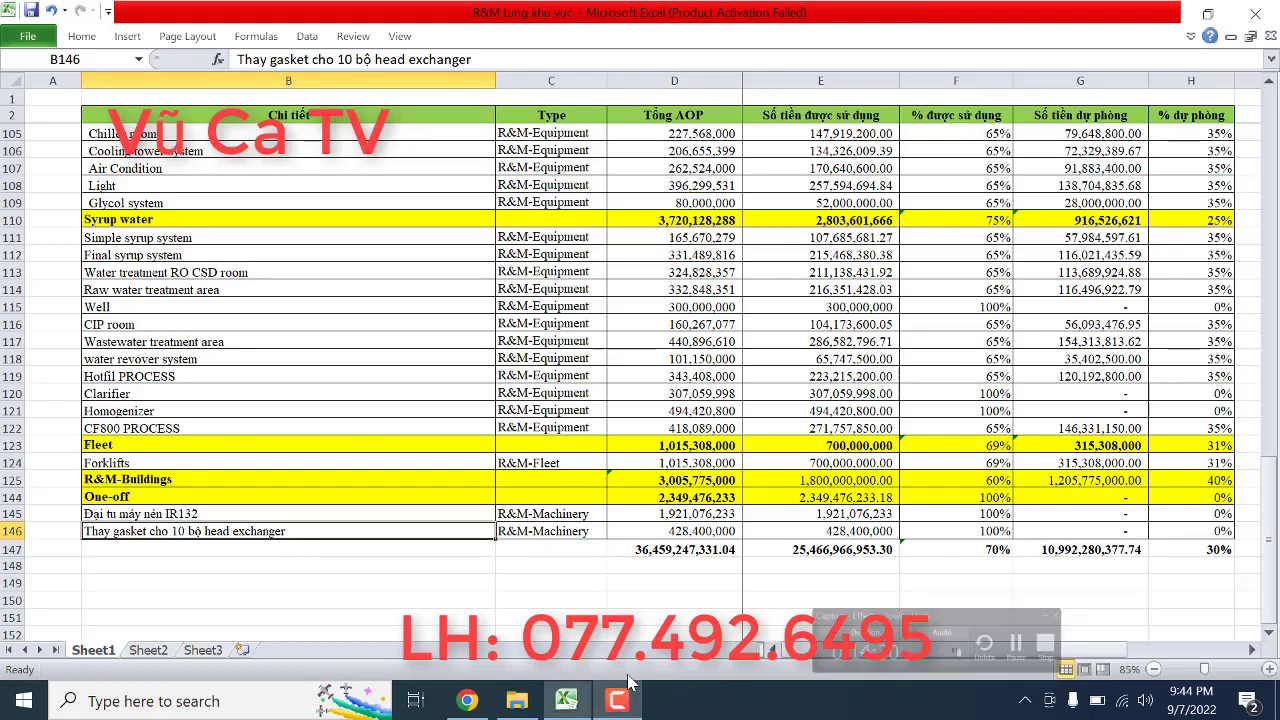
# Step: Look over the whole R&M budget table, from the first production line down to the grand total row and back
pyautogui.scroll(6, 565, 522)
pyautogui.scroll(20, 565, 522)
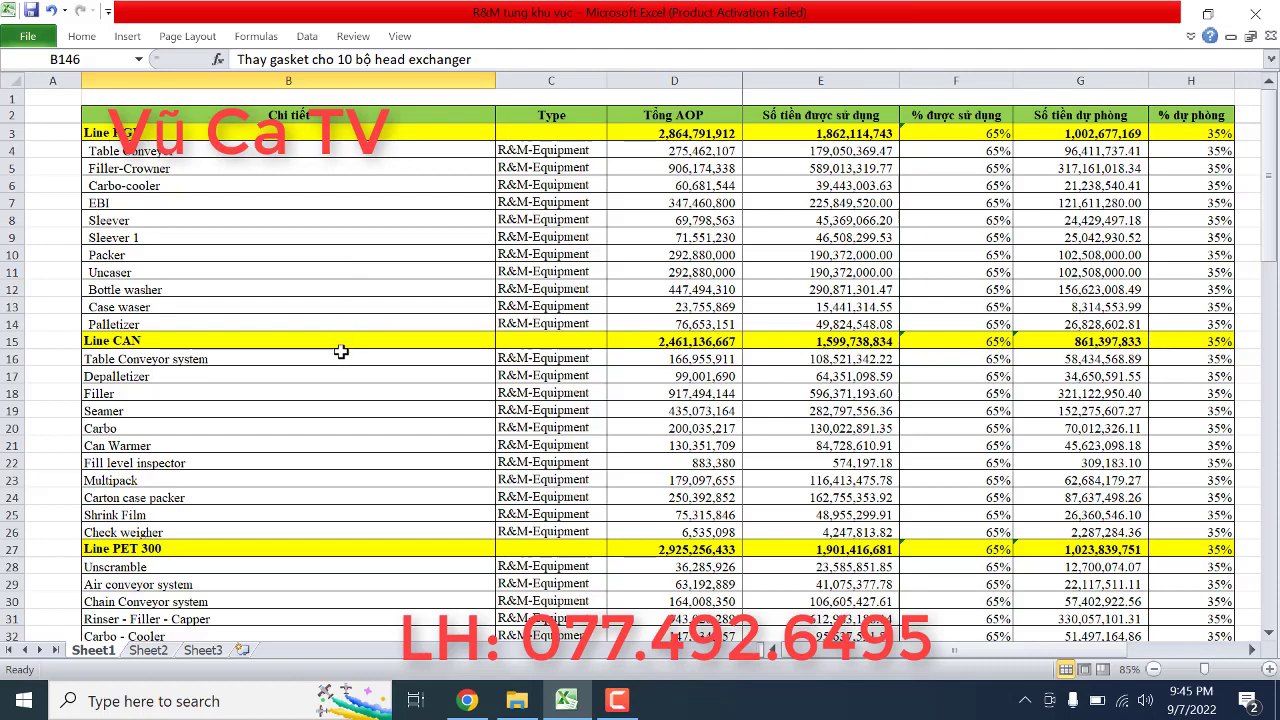
pyautogui.scroll(-9, 315, 442)
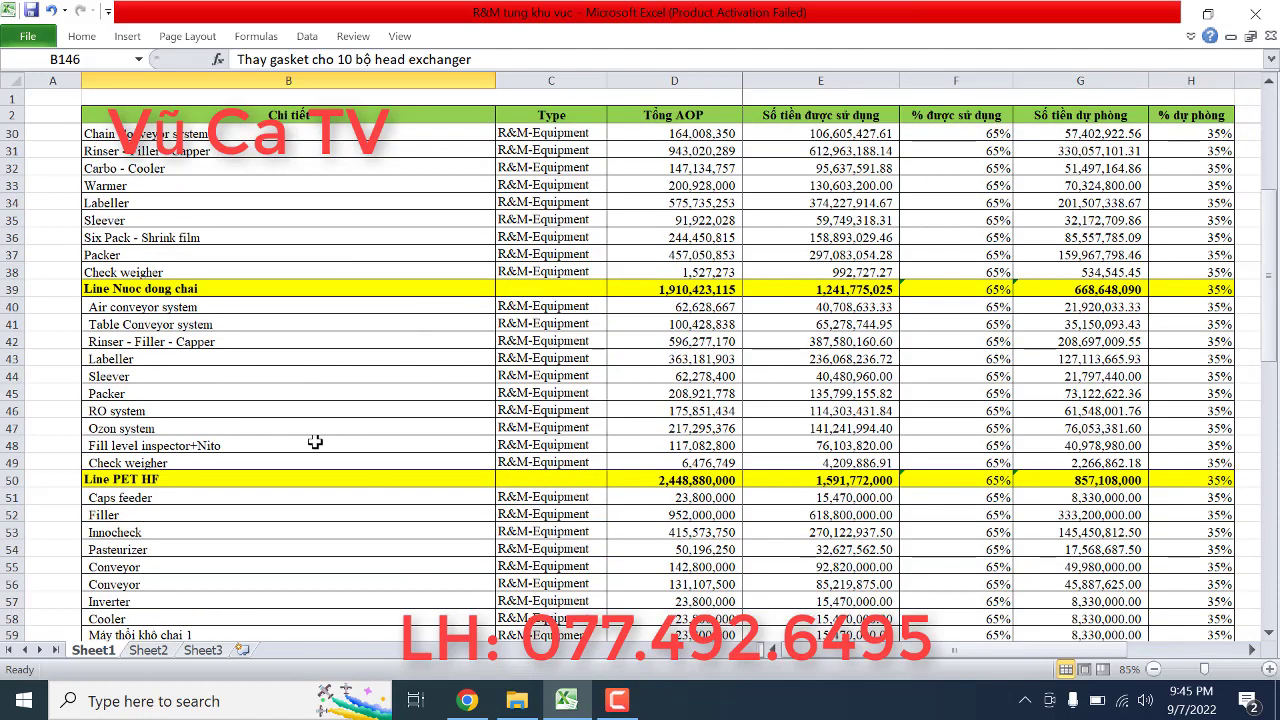
pyautogui.scroll(-12, 315, 442)
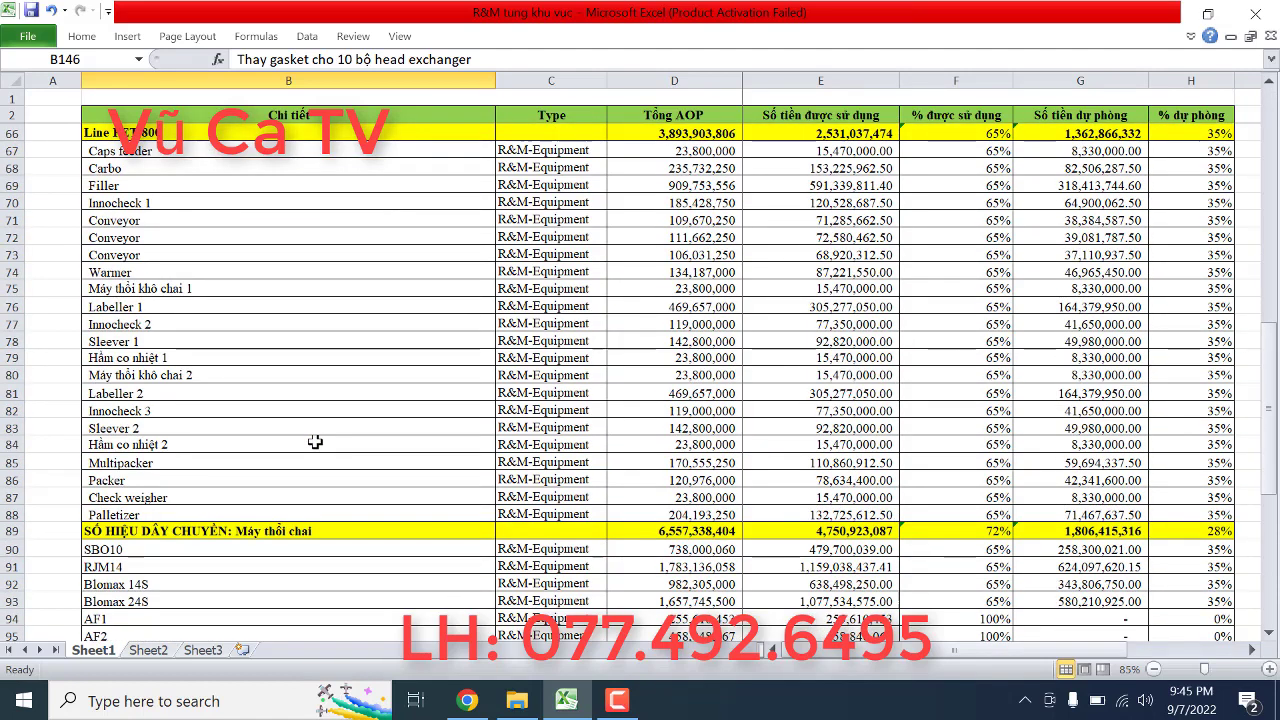
pyautogui.scroll(-9, 315, 442)
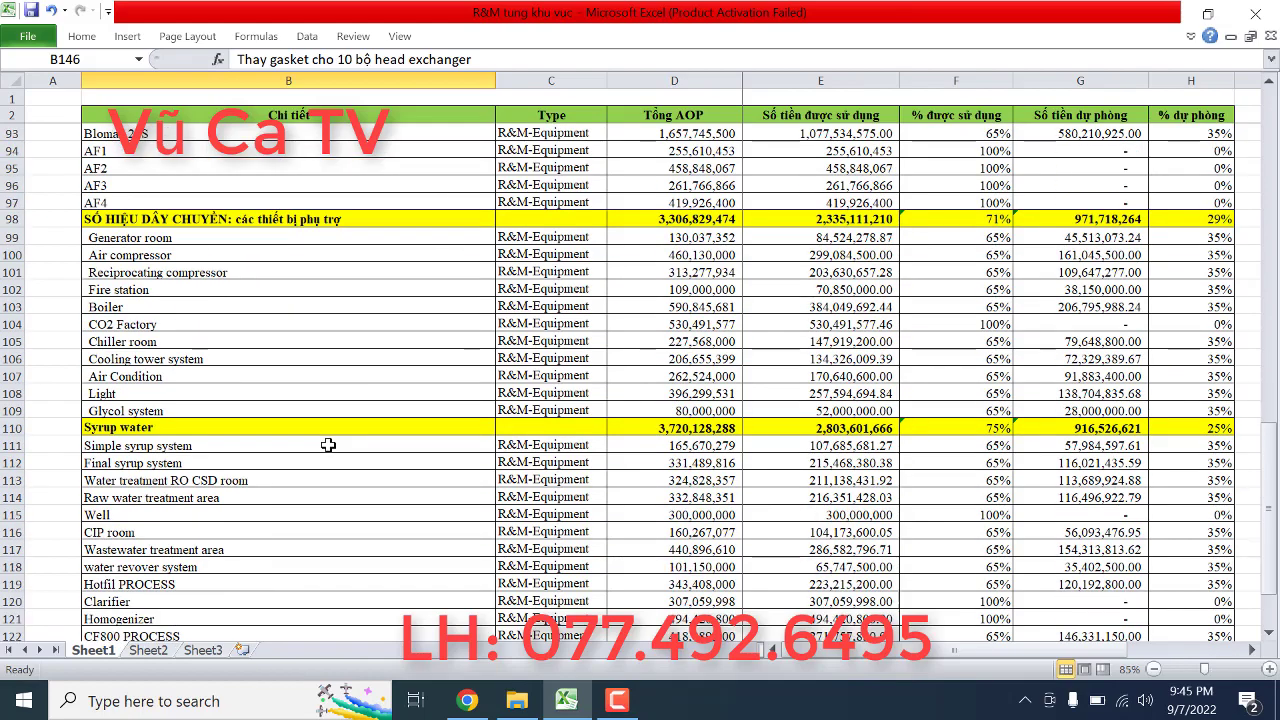
pyautogui.scroll(-4, 328, 444)
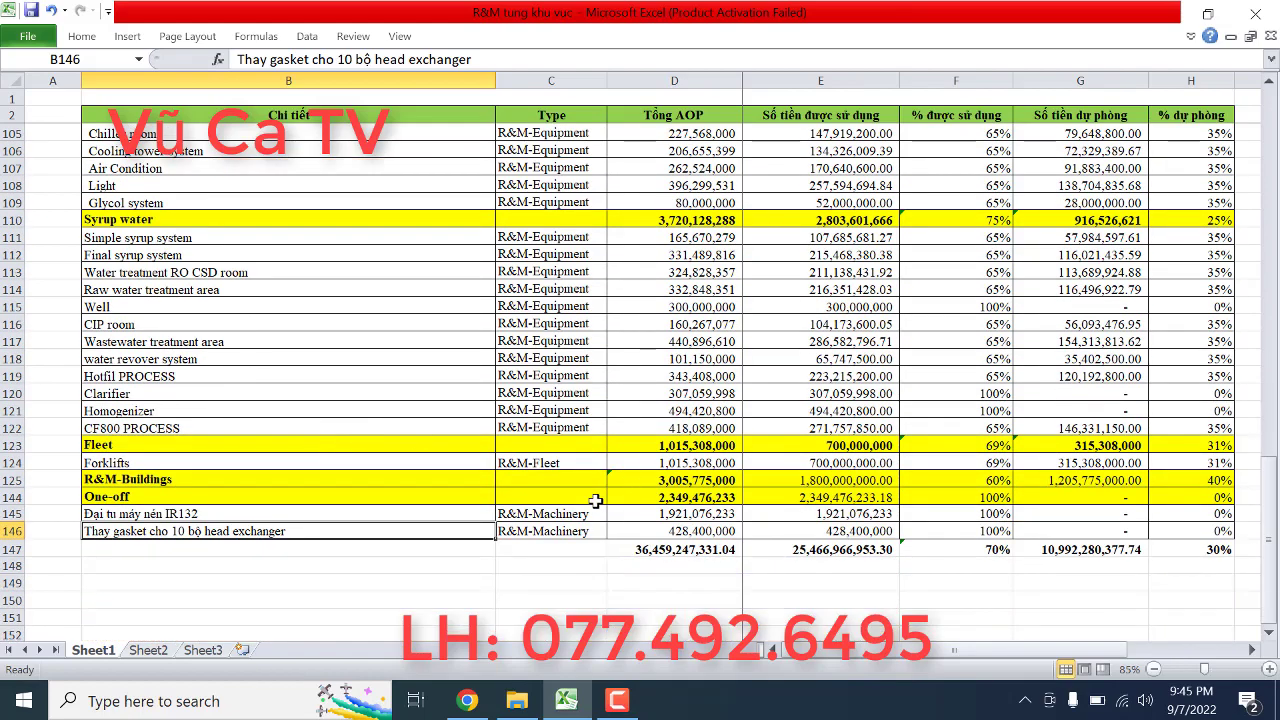
pyautogui.scroll(12, 594, 496)
pyautogui.scroll(20, 594, 496)
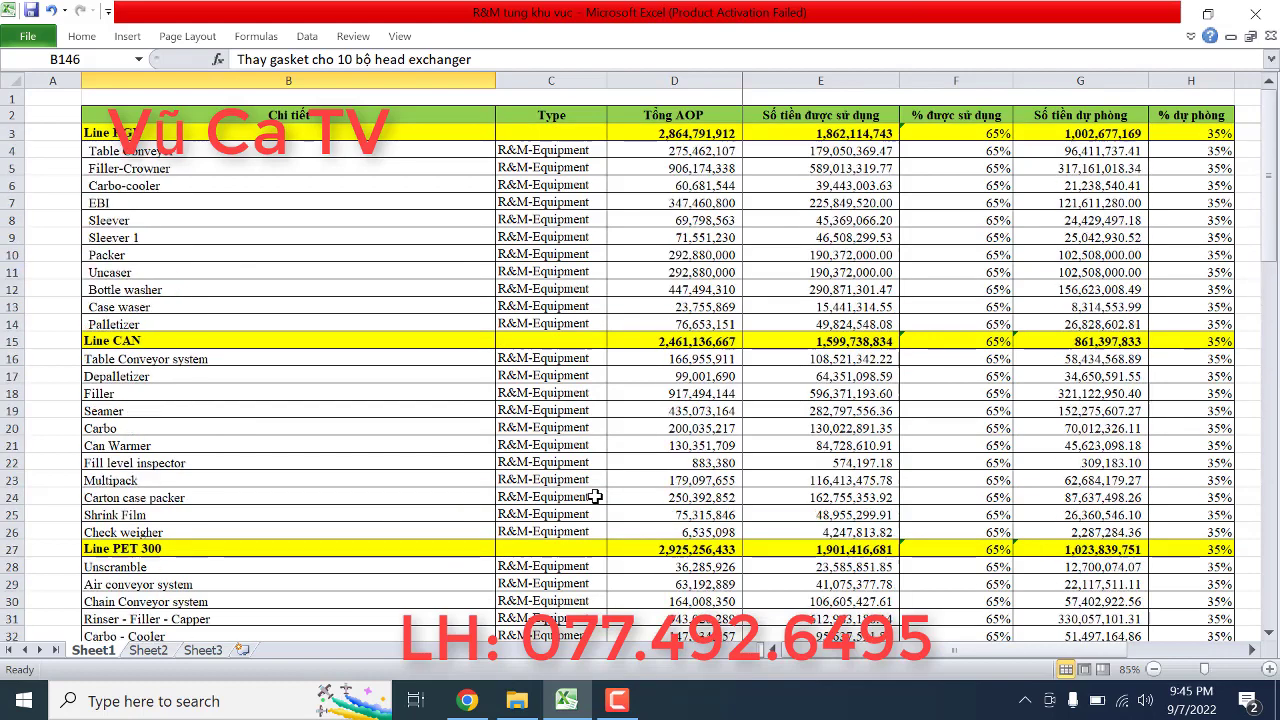
# Step: Examine Table Conveyor's Tổng AOP value and highlight the Filler-Crowner row from Chi tiết through Số tiền được sử dụng
pyautogui.click(704, 150)
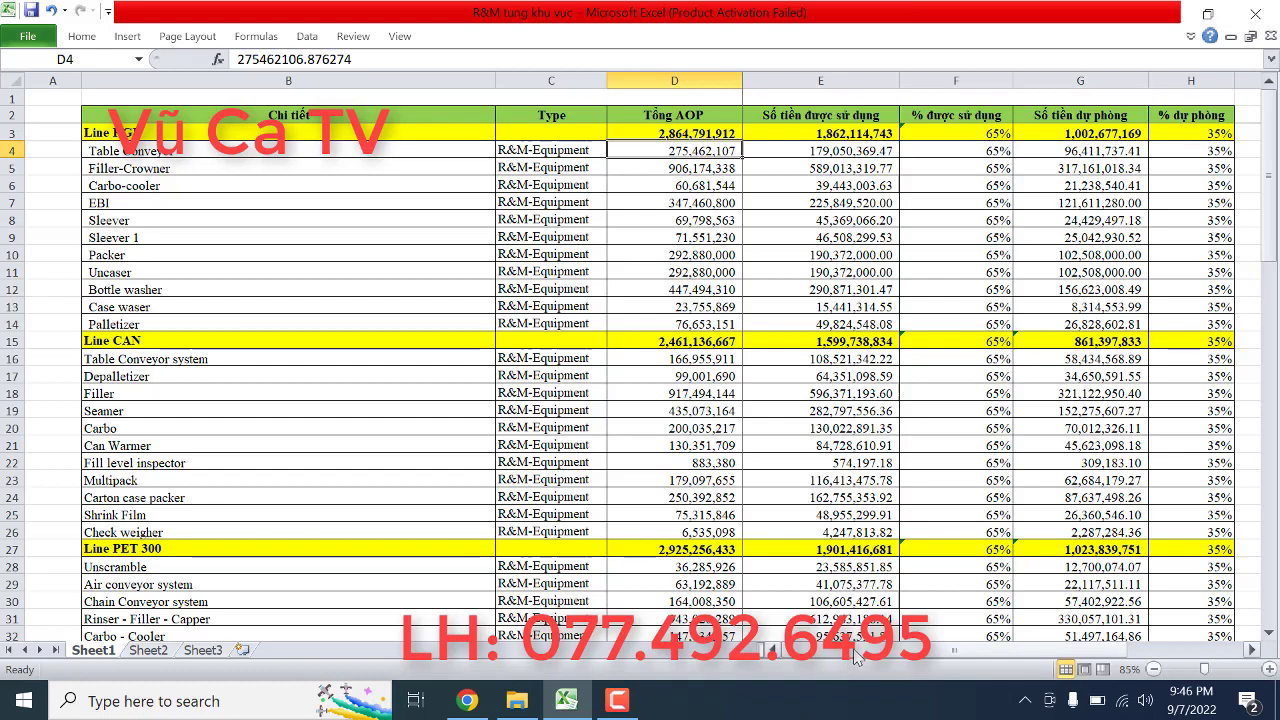
pyautogui.moveTo(866, 660); pyautogui.dragTo(918, 662)
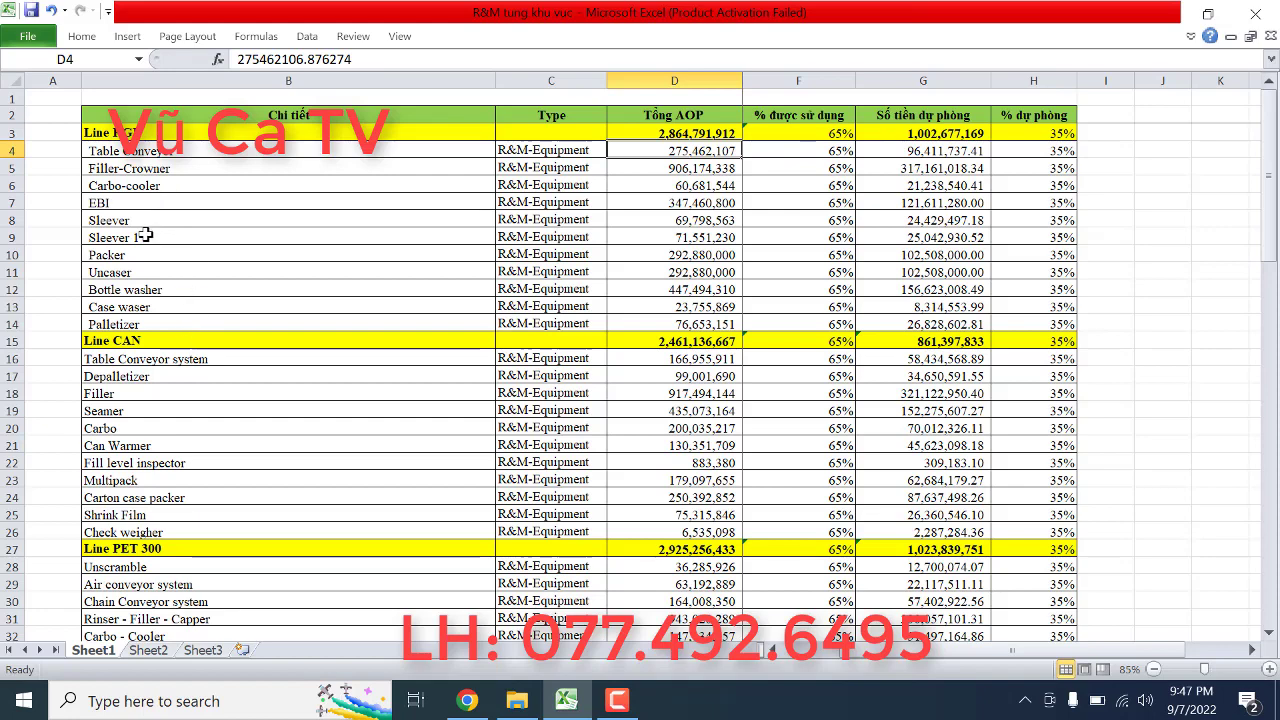
pyautogui.moveTo(145, 166); pyautogui.dragTo(758, 168)
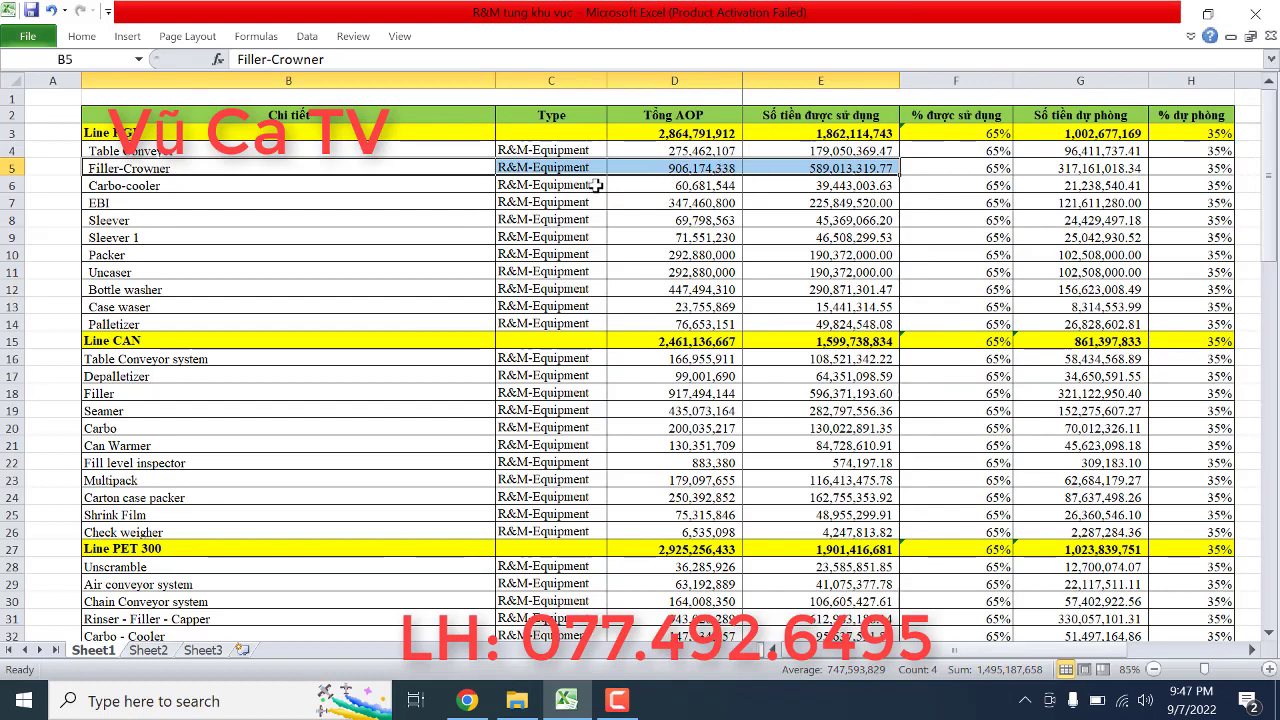
pyautogui.click(618, 702)
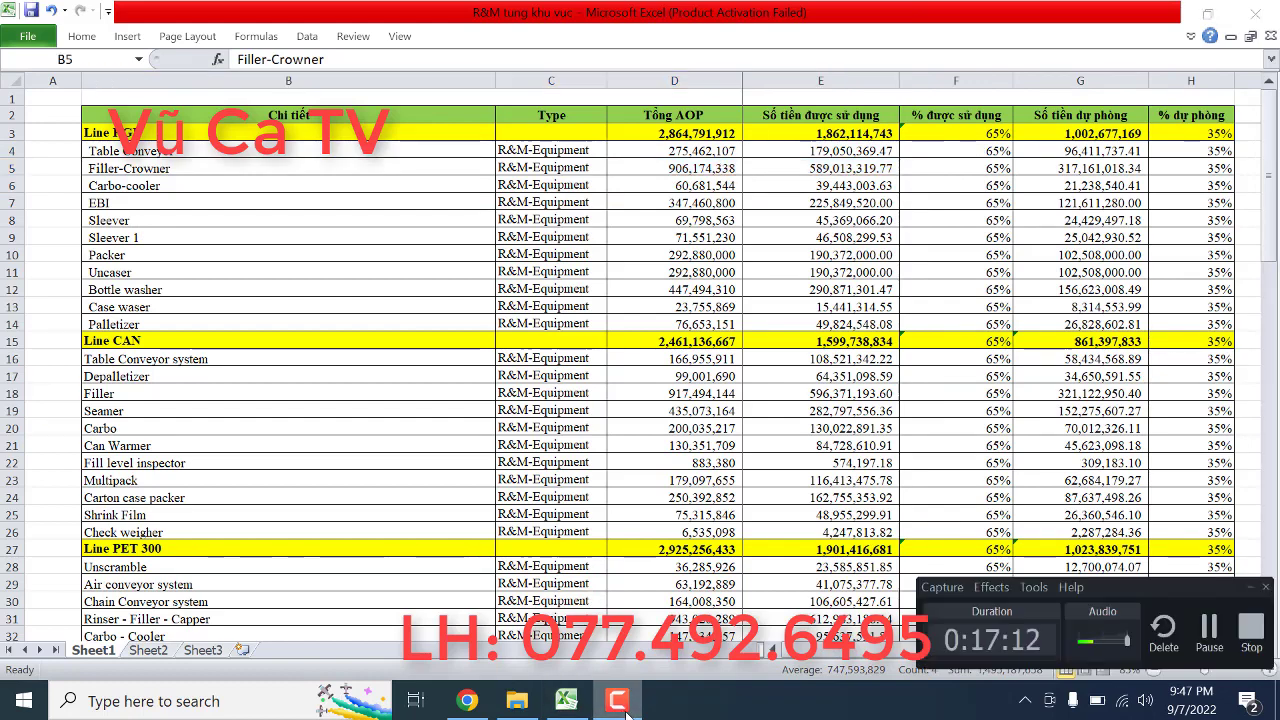
pyautogui.click(618, 702)
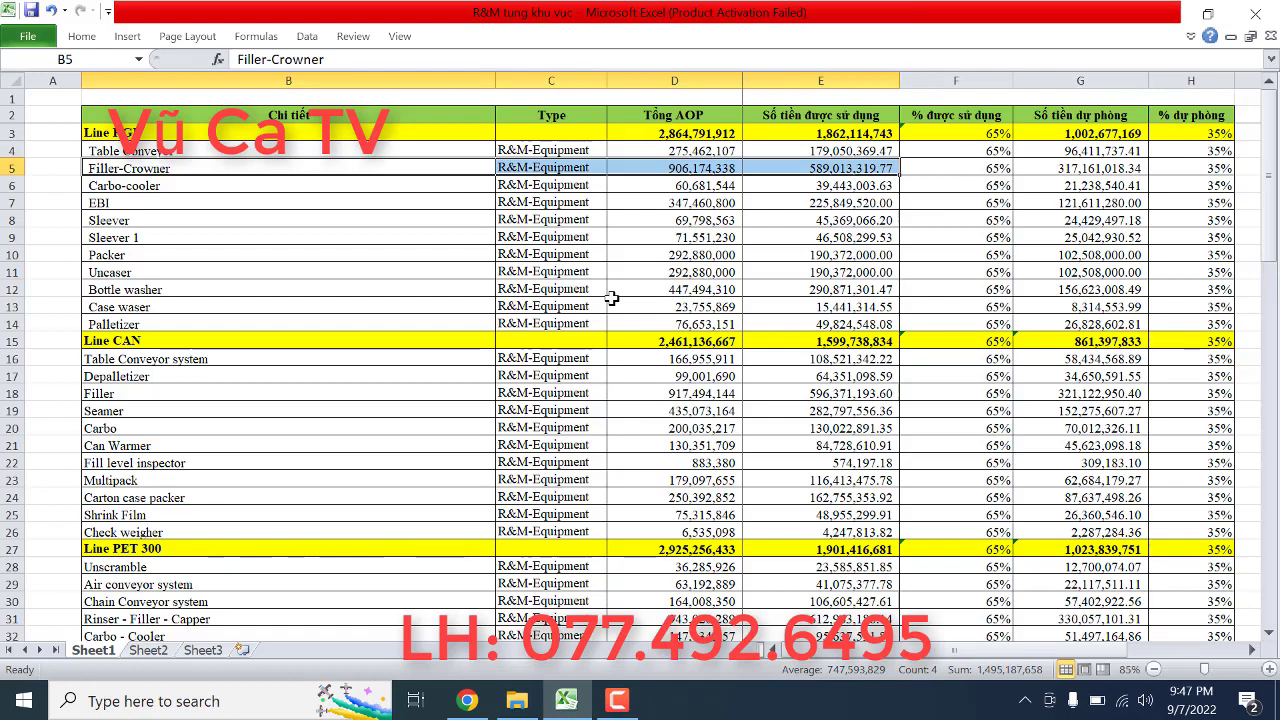
# Step: Inspect Filler-Crowner's Số tiền được sử dụng value and the first line's subtotal formula in the same column
pyautogui.click(861, 167)
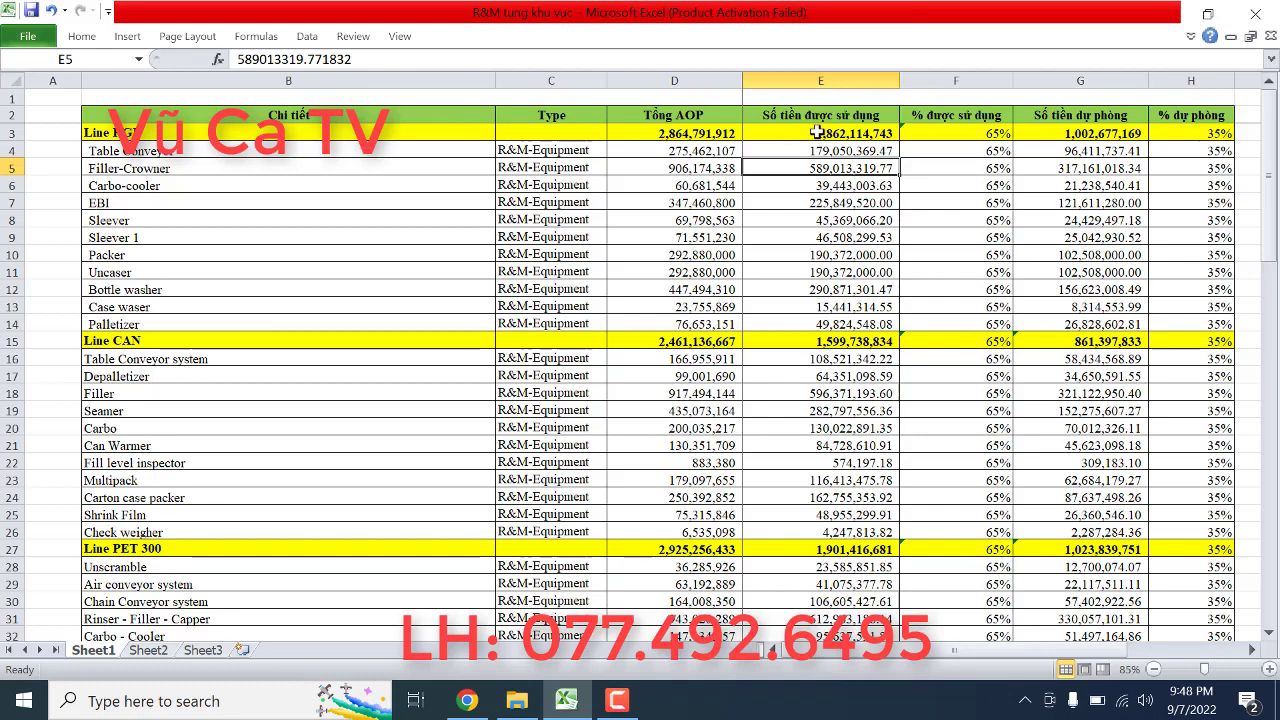
pyautogui.click(818, 133)
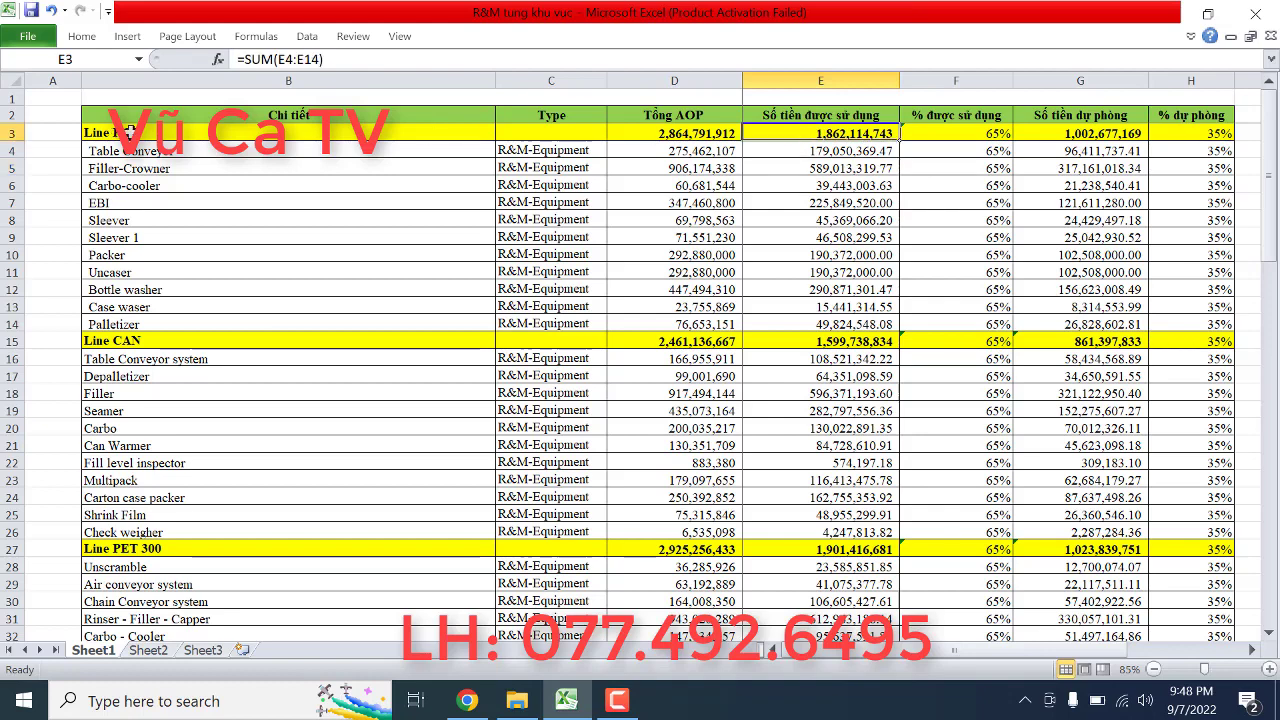
# Step: Inspect the first production line's heading and its subtotal in the Số tiền được sử dụng column
pyautogui.click(130, 133)
pyautogui.click(876, 133)
pyautogui.scroll(-4, 880, 318)
pyautogui.scroll(4, 890, 350)
# Step: Highlight the first line's items from Table Conveyor to Palletizer, their used amounts, and the whole block from Chi tiết through Số tiền được sử dụng
pyautogui.moveTo(148, 150); pyautogui.dragTo(154, 320)
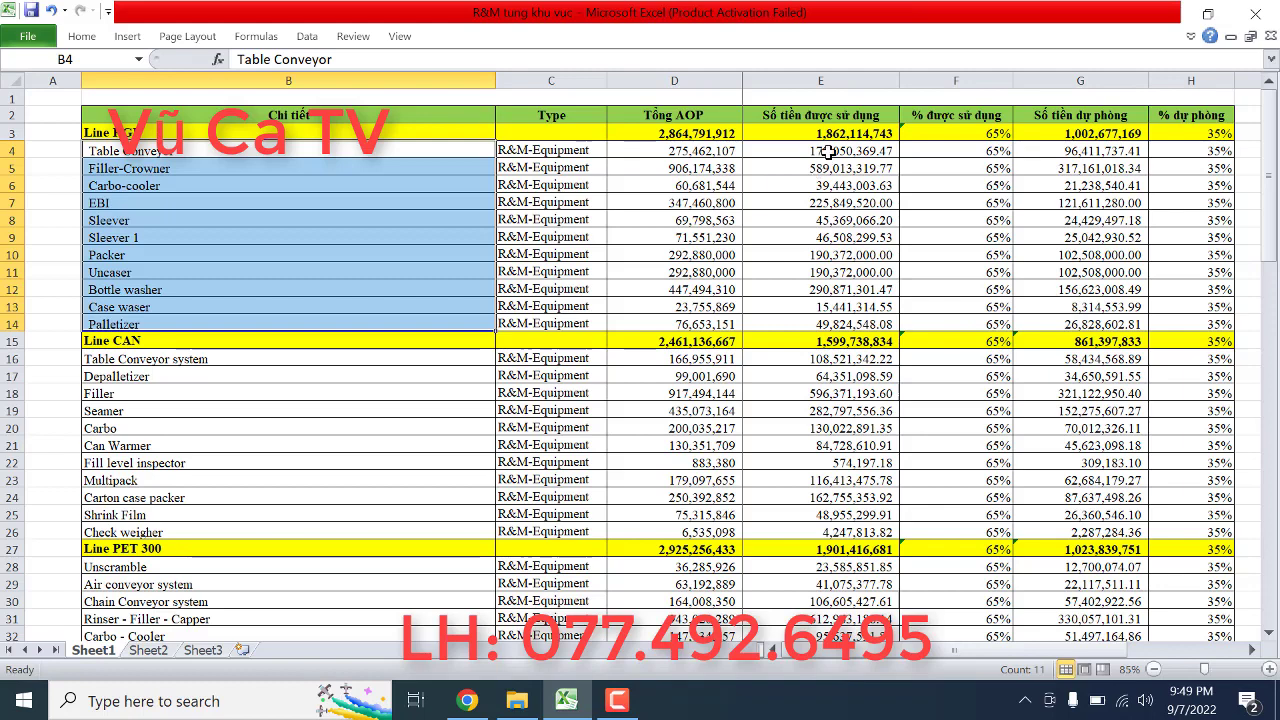
pyautogui.moveTo(828, 150); pyautogui.dragTo(838, 320)
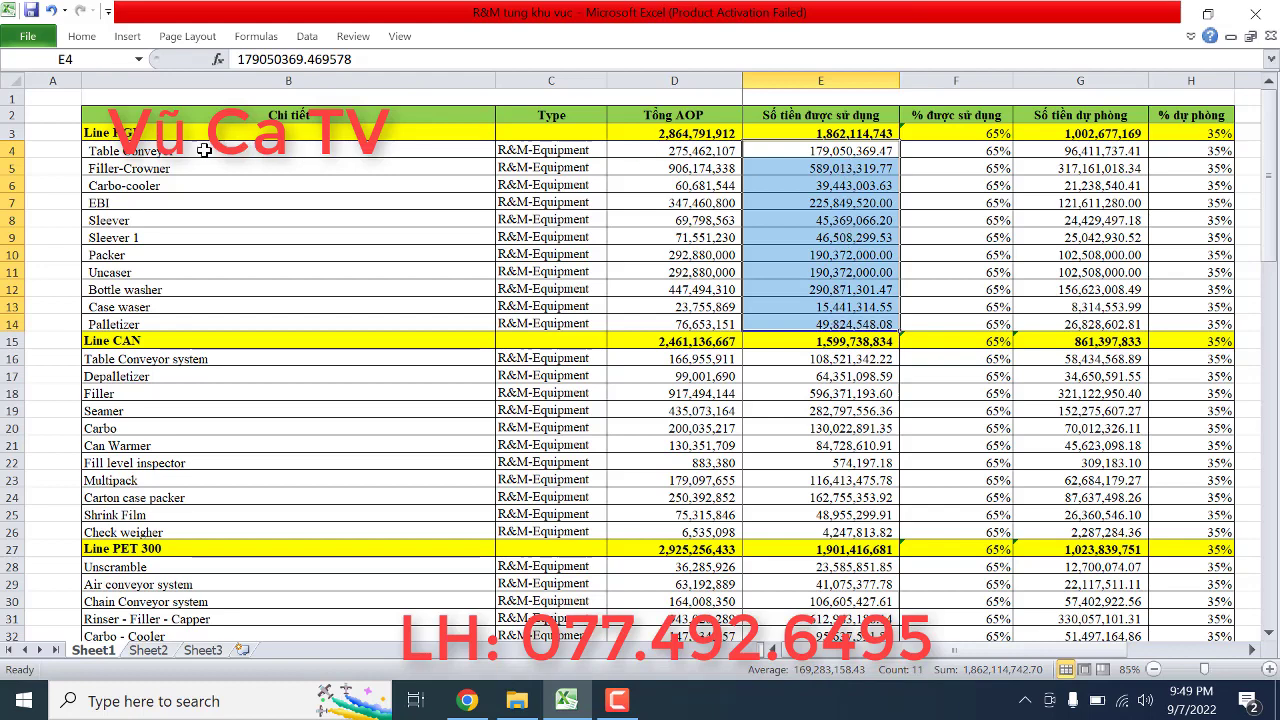
pyautogui.moveTo(203, 150); pyautogui.dragTo(857, 319)
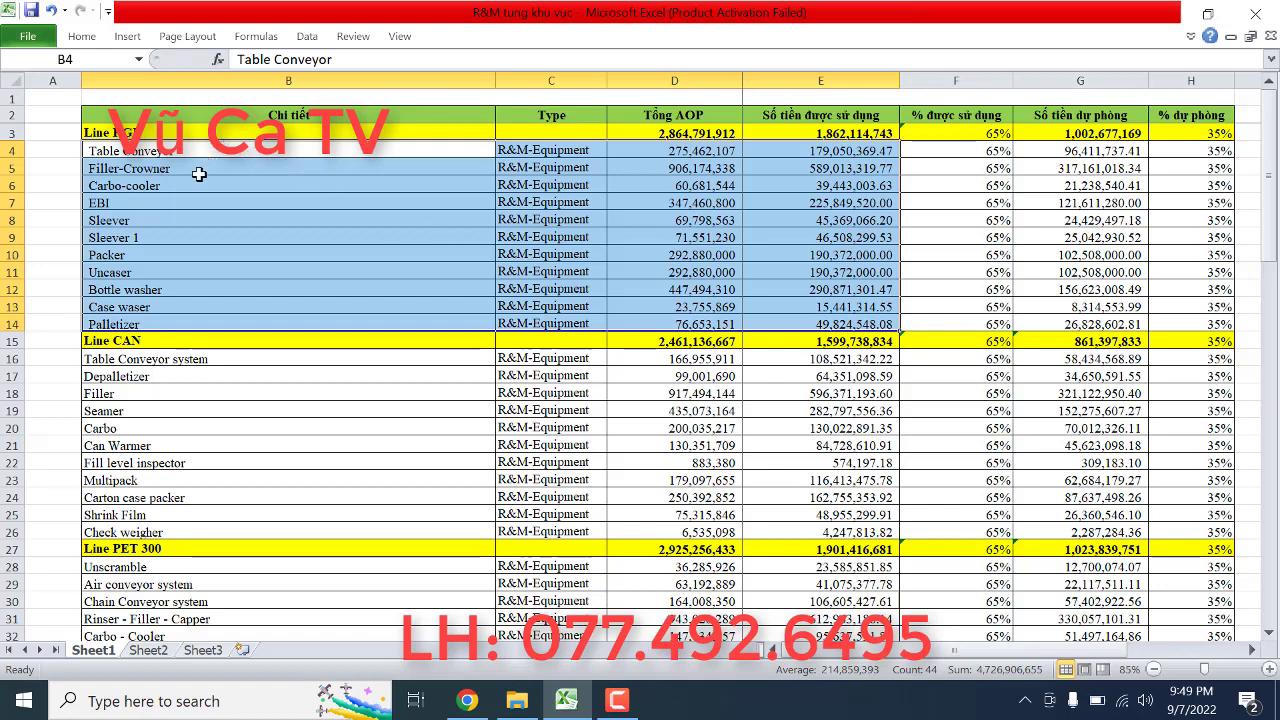
# Step: Examine the Packer item and Filler-Crowner's used amount, and highlight the Bottle washer row from Chi tiết through Số tiền được sử dụng
pyautogui.click(173, 255)
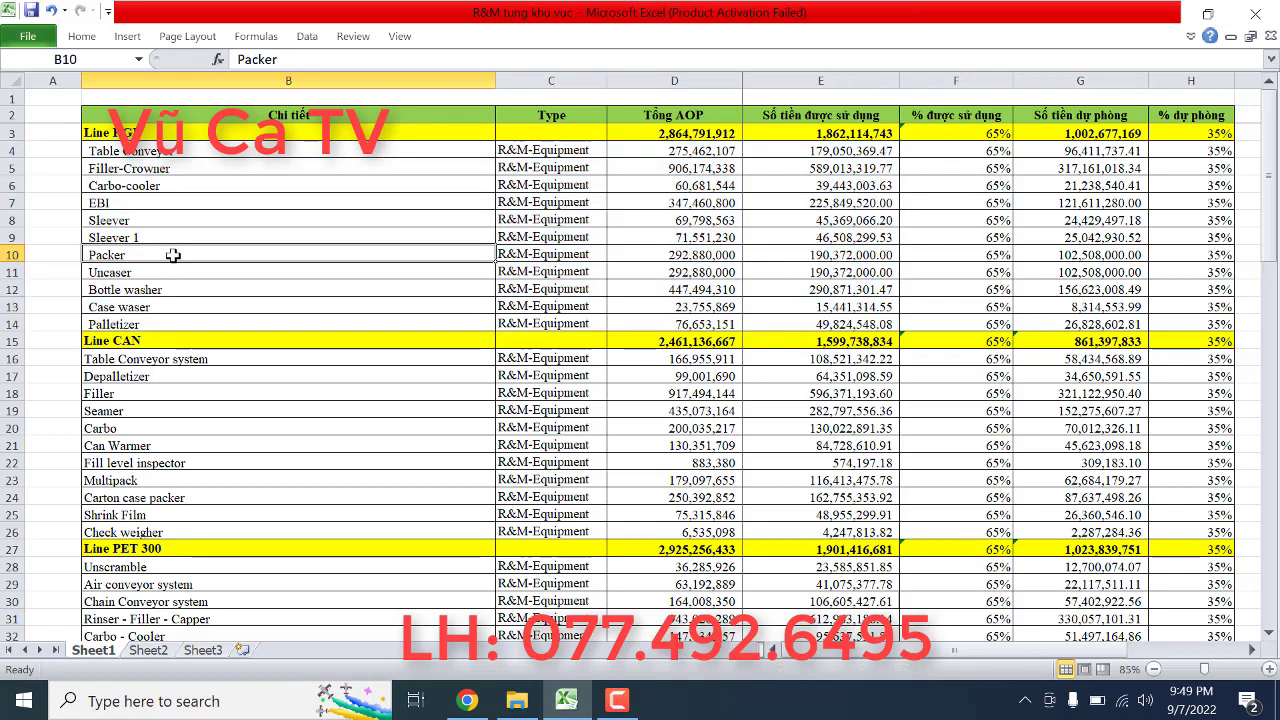
pyautogui.click(177, 168)
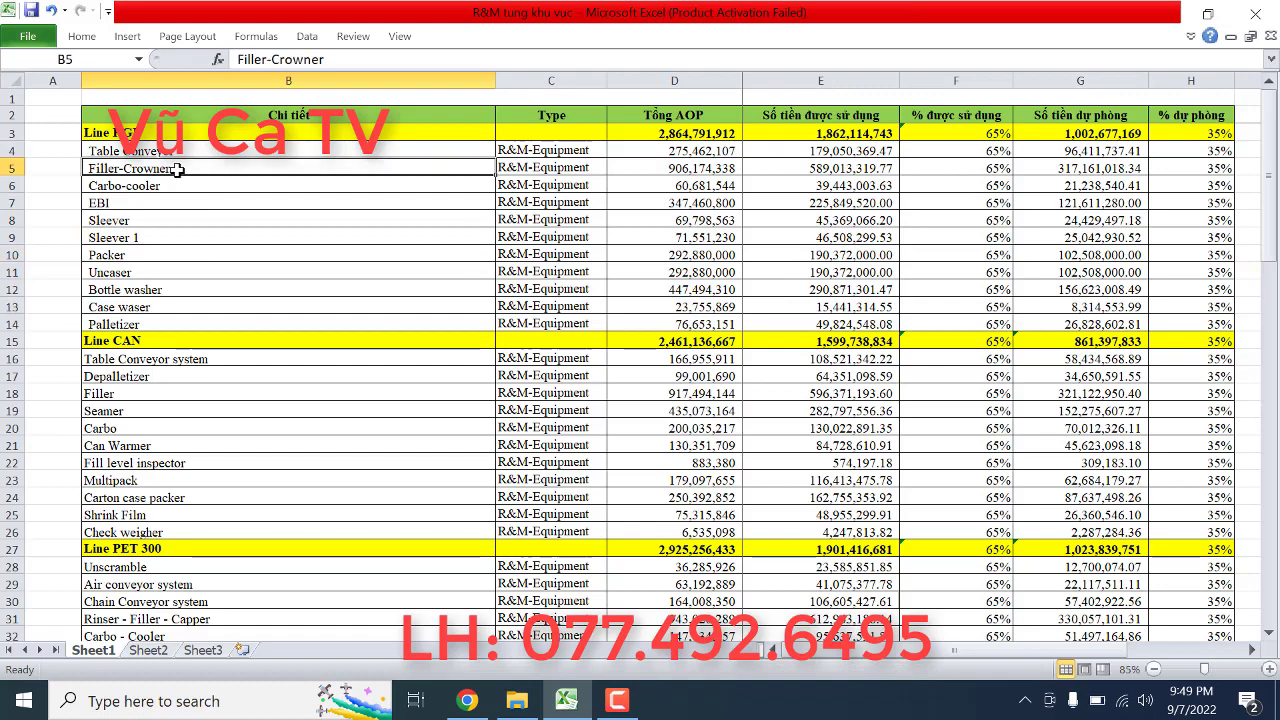
pyautogui.click(832, 168)
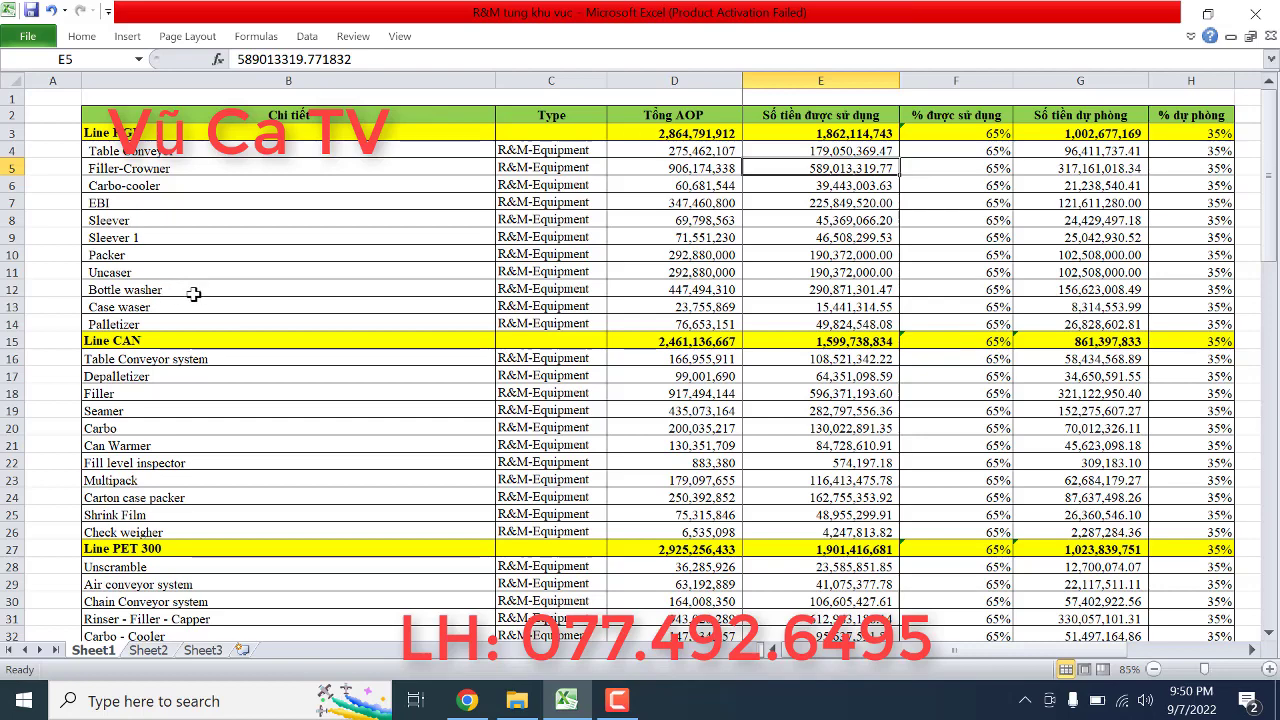
pyautogui.moveTo(172, 289); pyautogui.dragTo(855, 293)
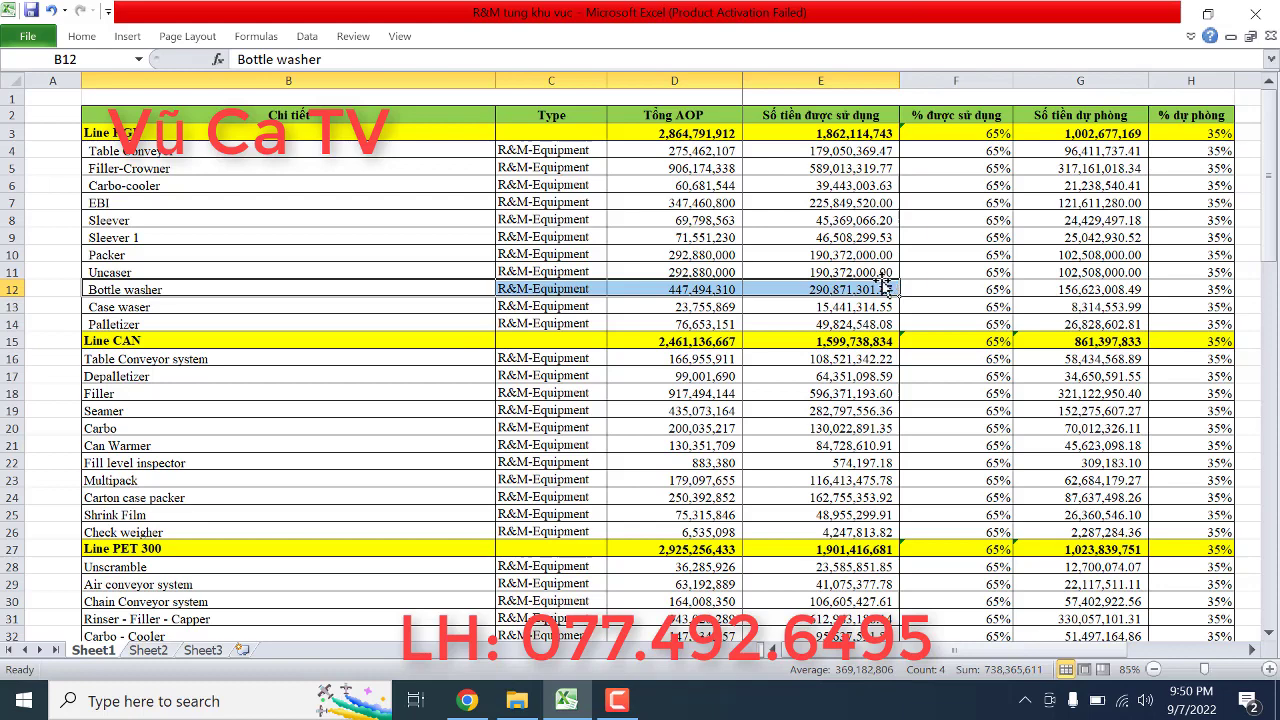
pyautogui.click(617, 700)
pyautogui.click(617, 700)
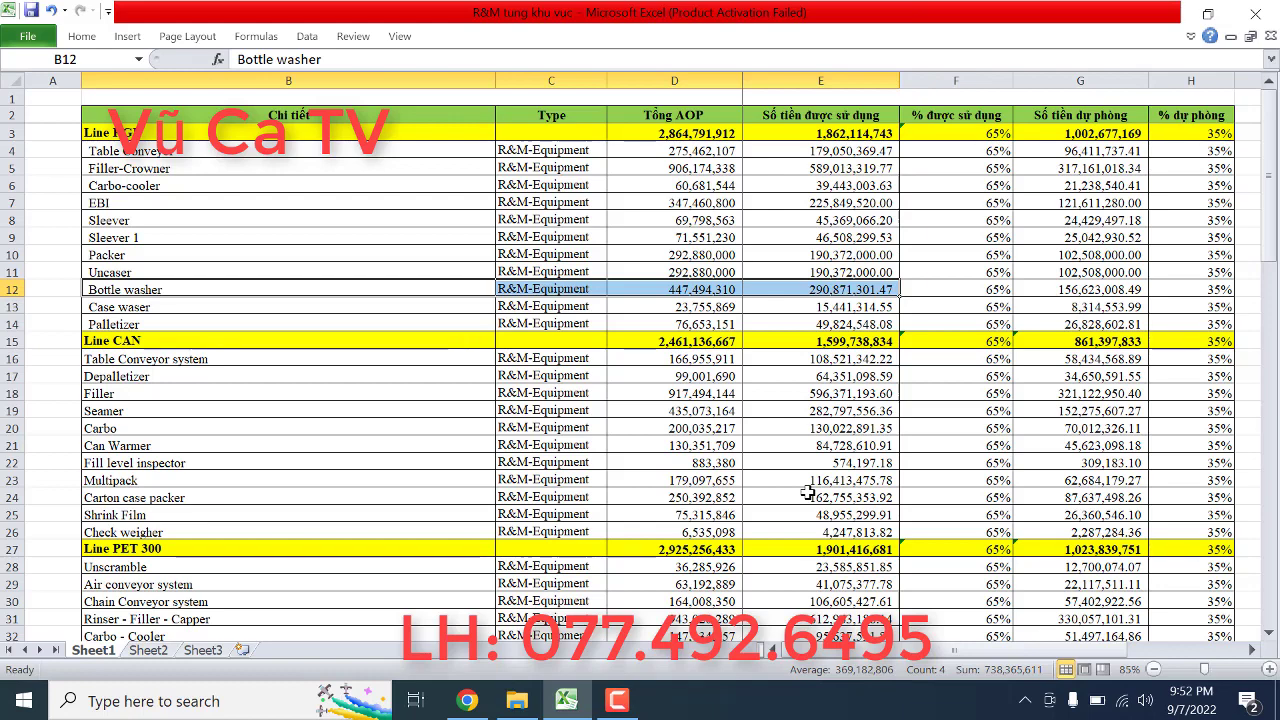
pyautogui.scroll(-2, 807, 492)
pyautogui.scroll(2, 807, 492)
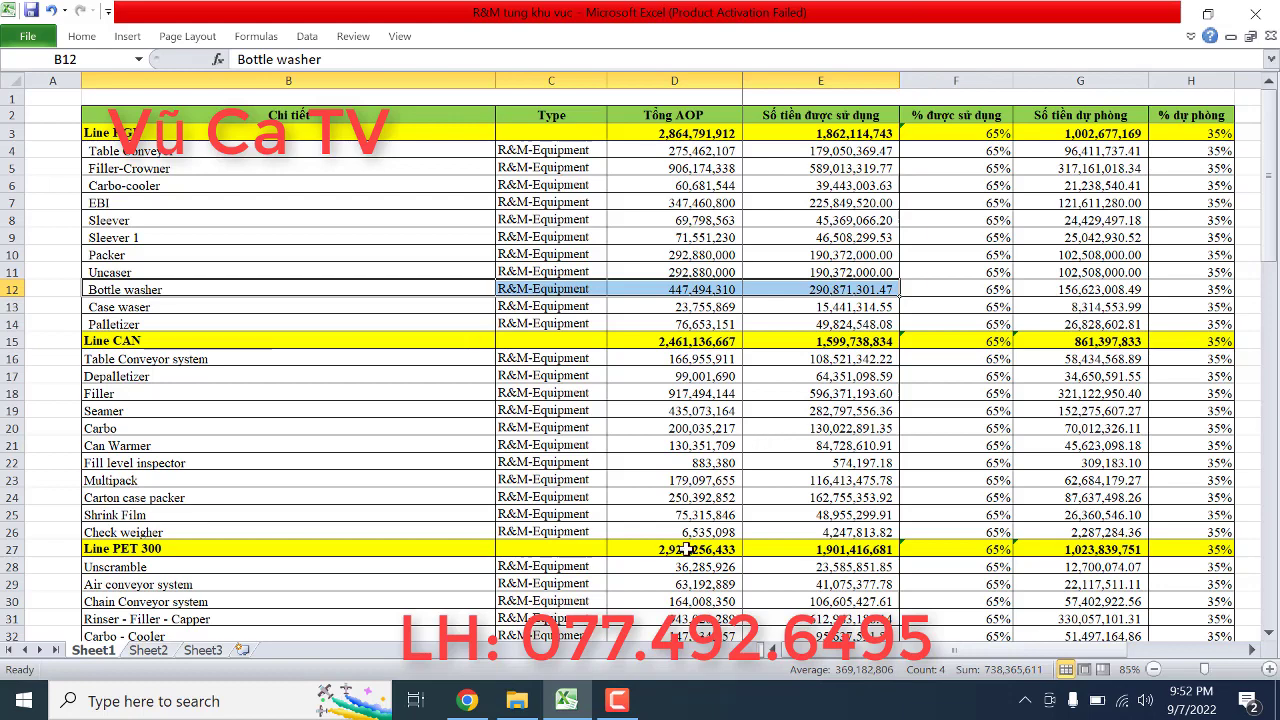
pyautogui.click(616, 702)
pyautogui.click(616, 702)
# Step: Switch to Chrome and highlight the personal Facebook link and the hotline number in the YouTube channel's description
pyautogui.click(467, 701)
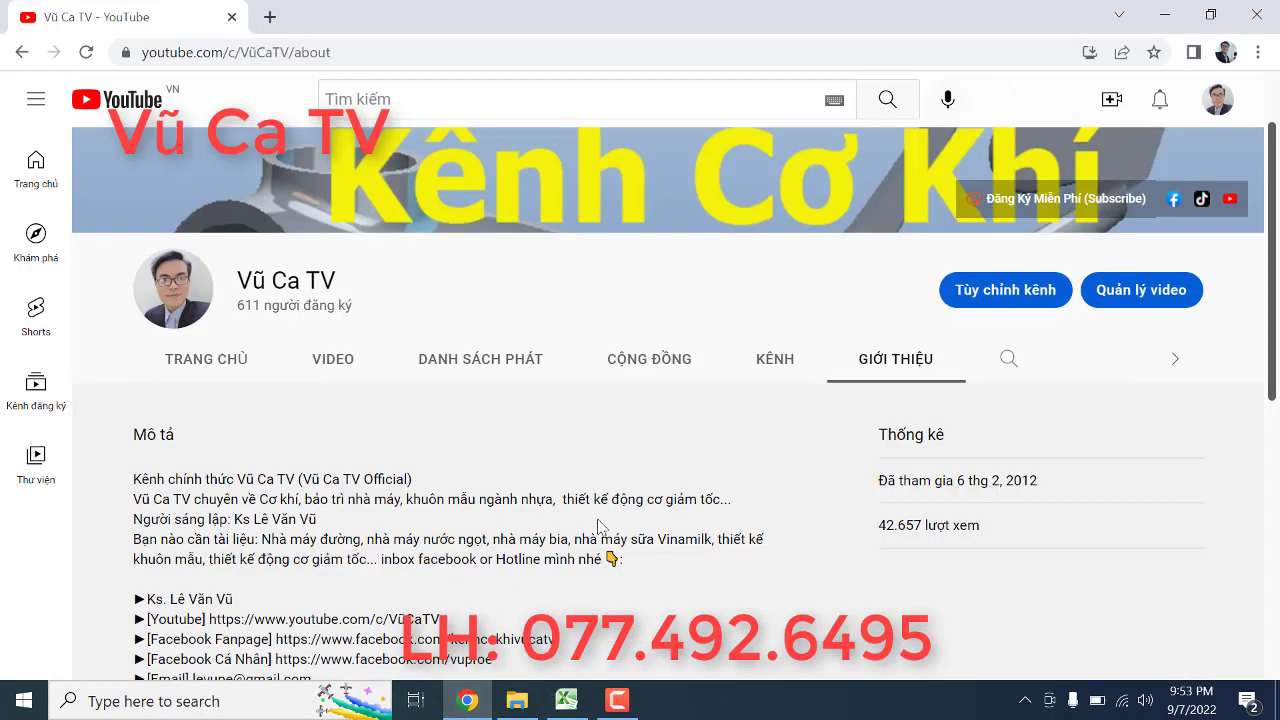
pyautogui.scroll(-2, 658, 481)
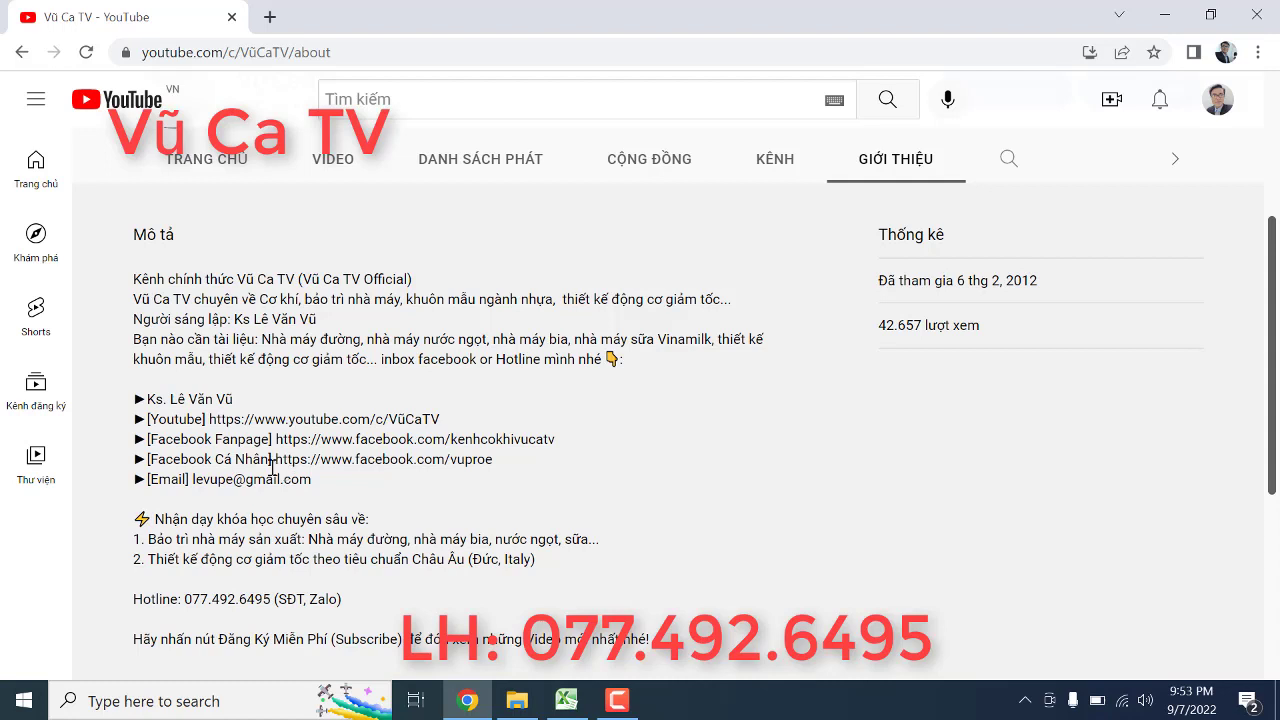
pyautogui.moveTo(146, 459); pyautogui.dragTo(548, 463)
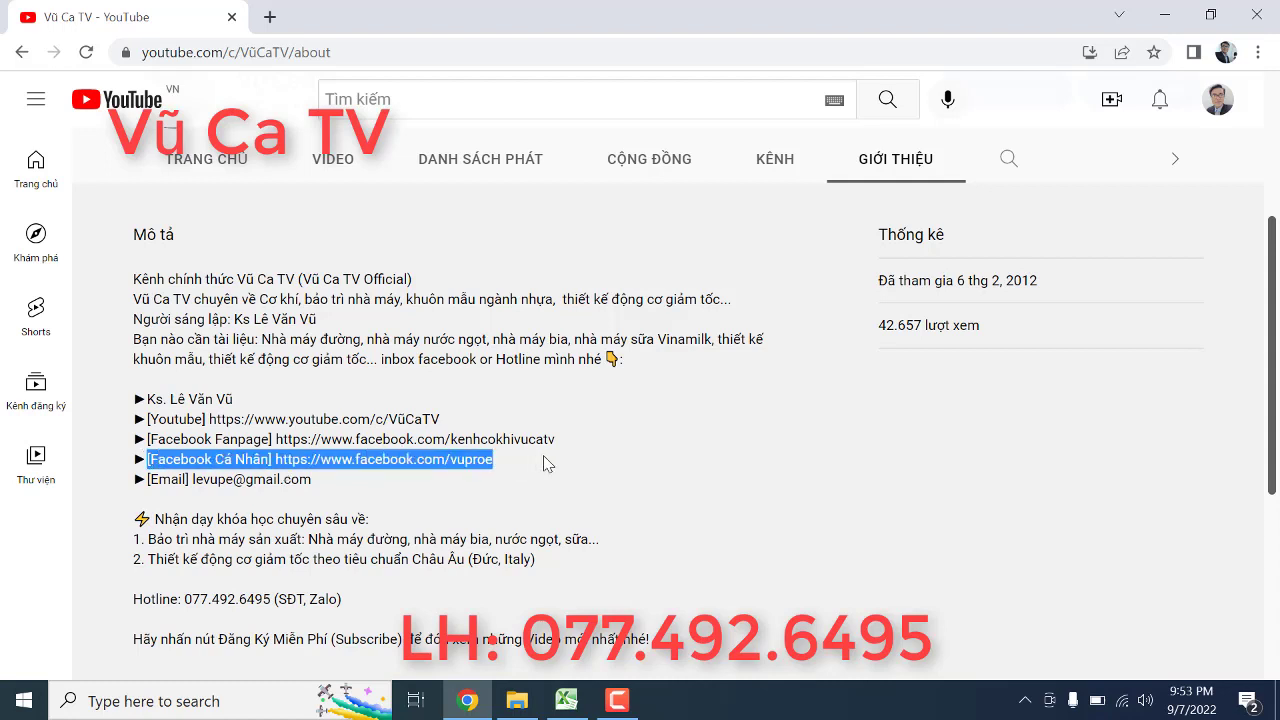
pyautogui.moveTo(182, 599); pyautogui.dragTo(390, 601)
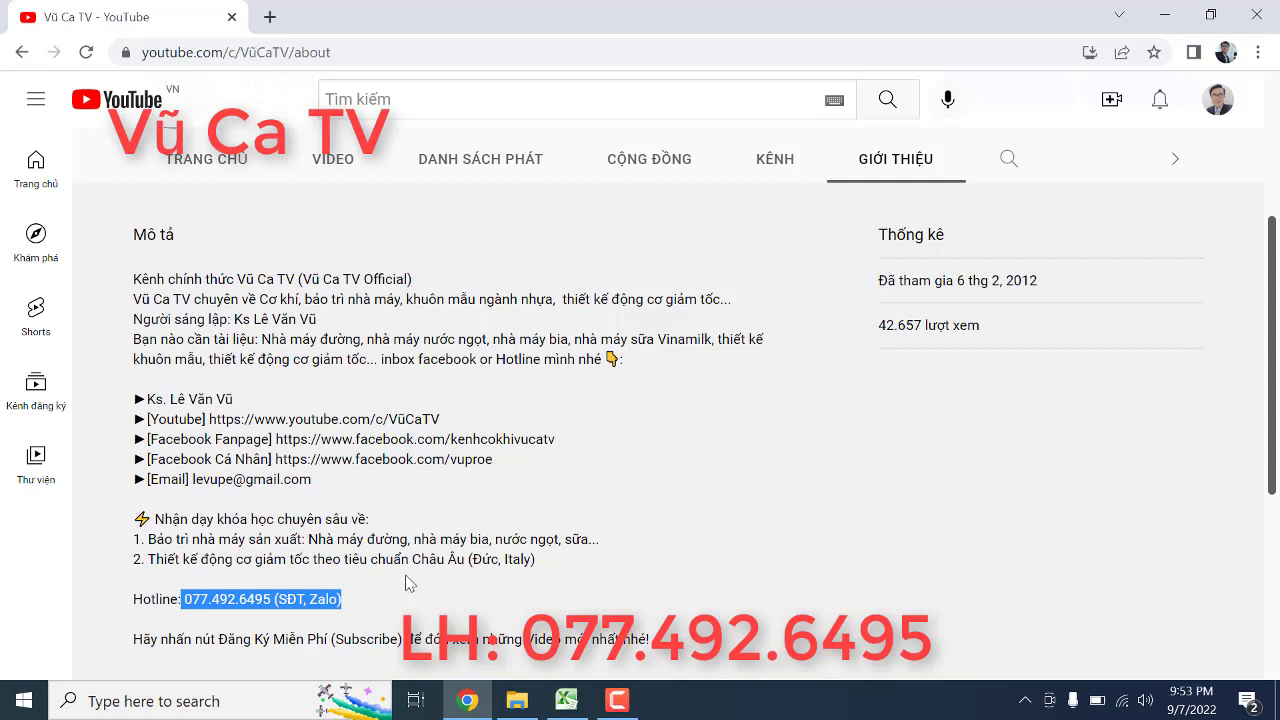
pyautogui.scroll(2, 408, 583)
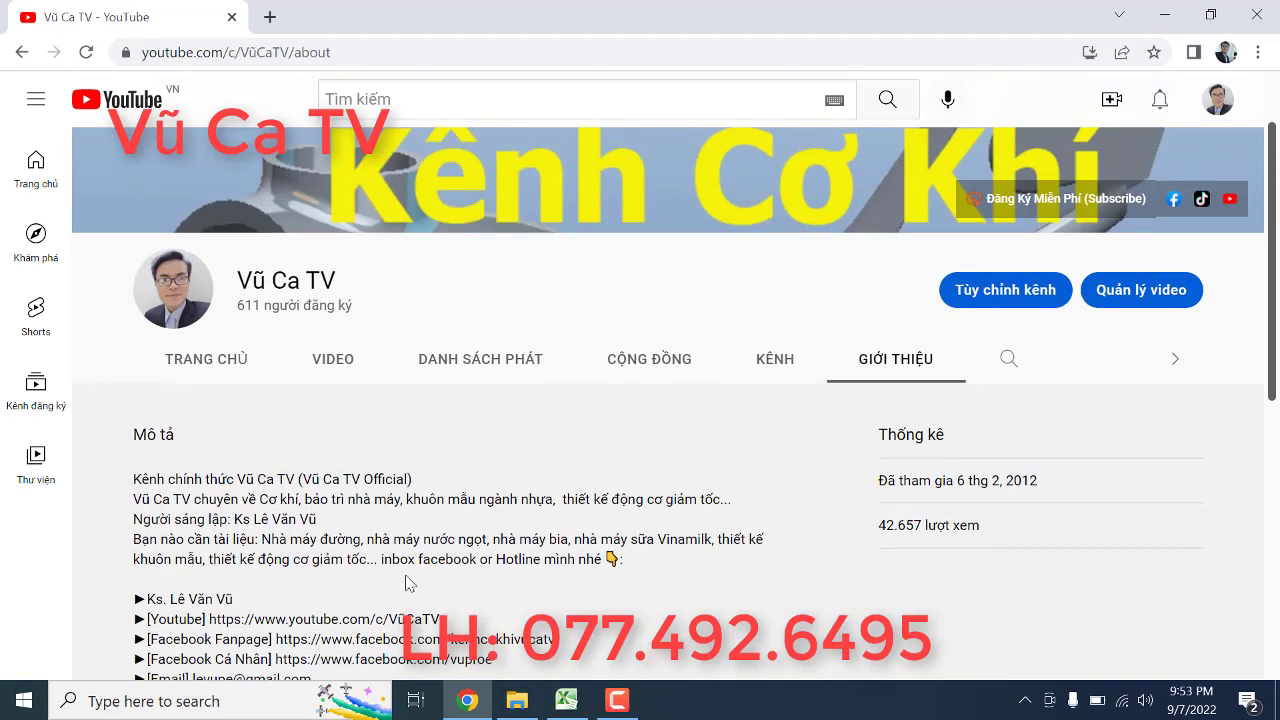
pyautogui.scroll(-1, 408, 583)
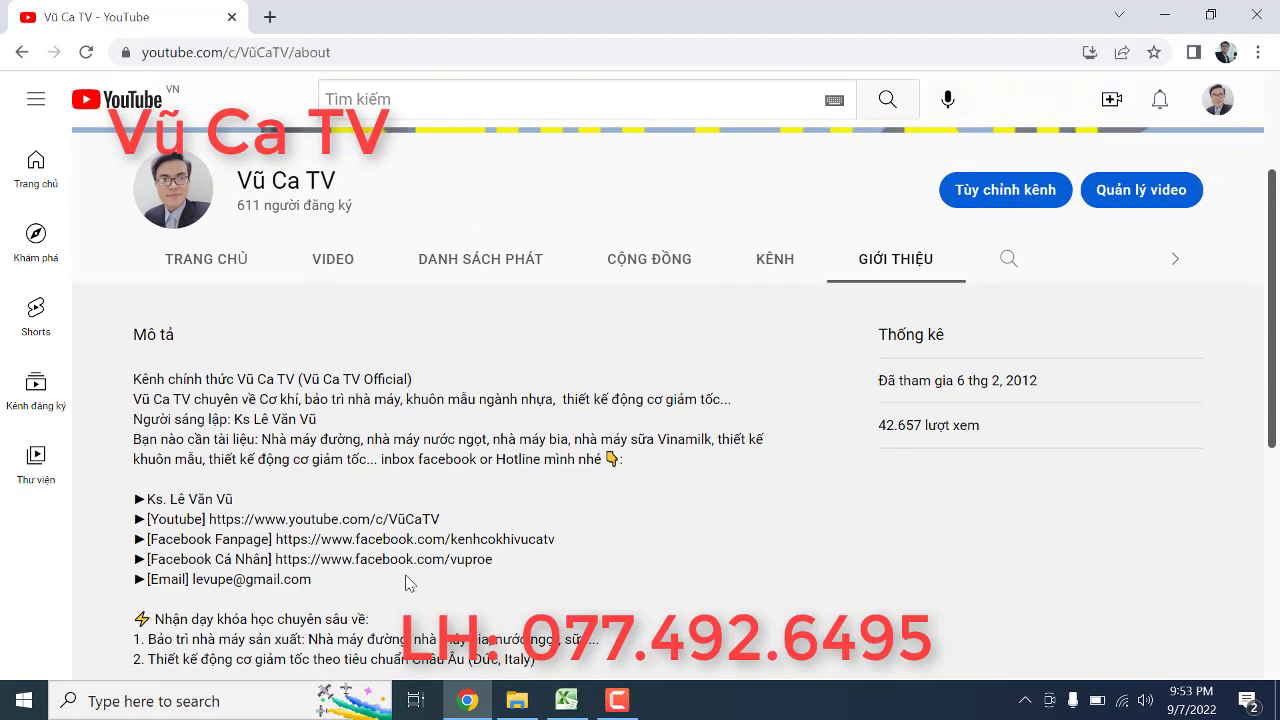
pyautogui.scroll(2, 408, 583)
pyautogui.scroll(-3, 408, 583)
pyautogui.scroll(3, 408, 583)
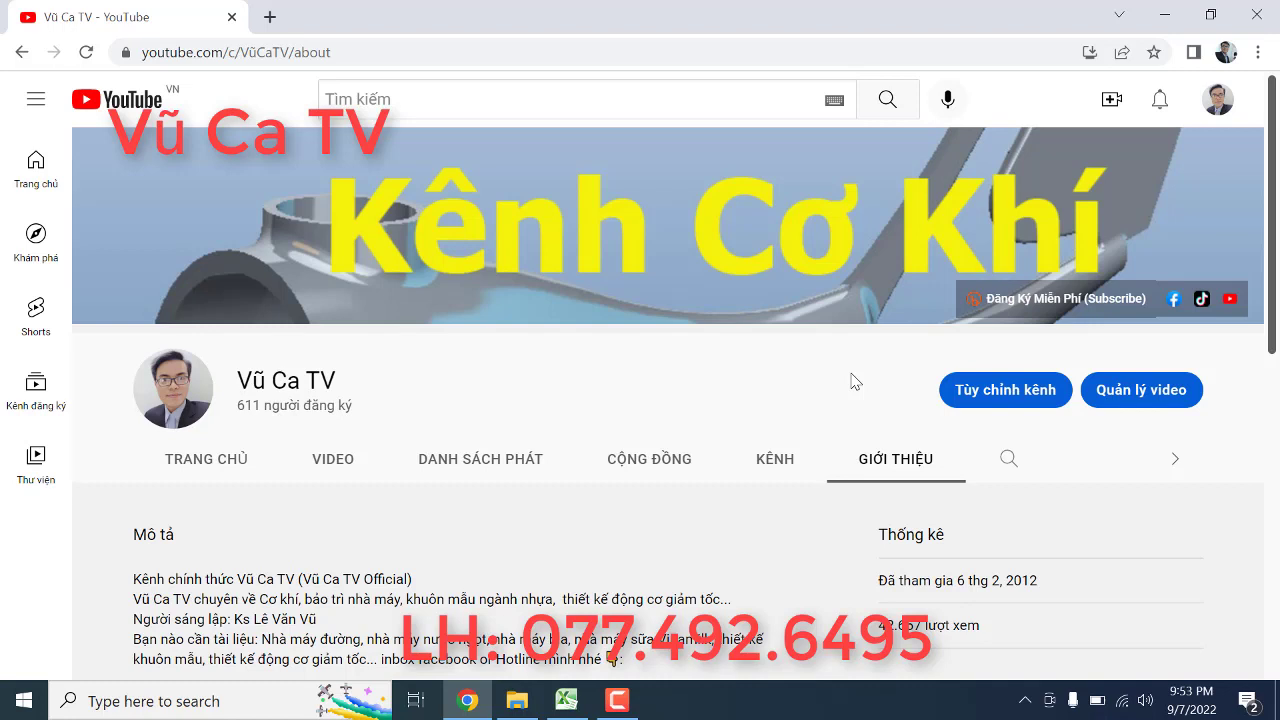
pyautogui.click(617, 700)
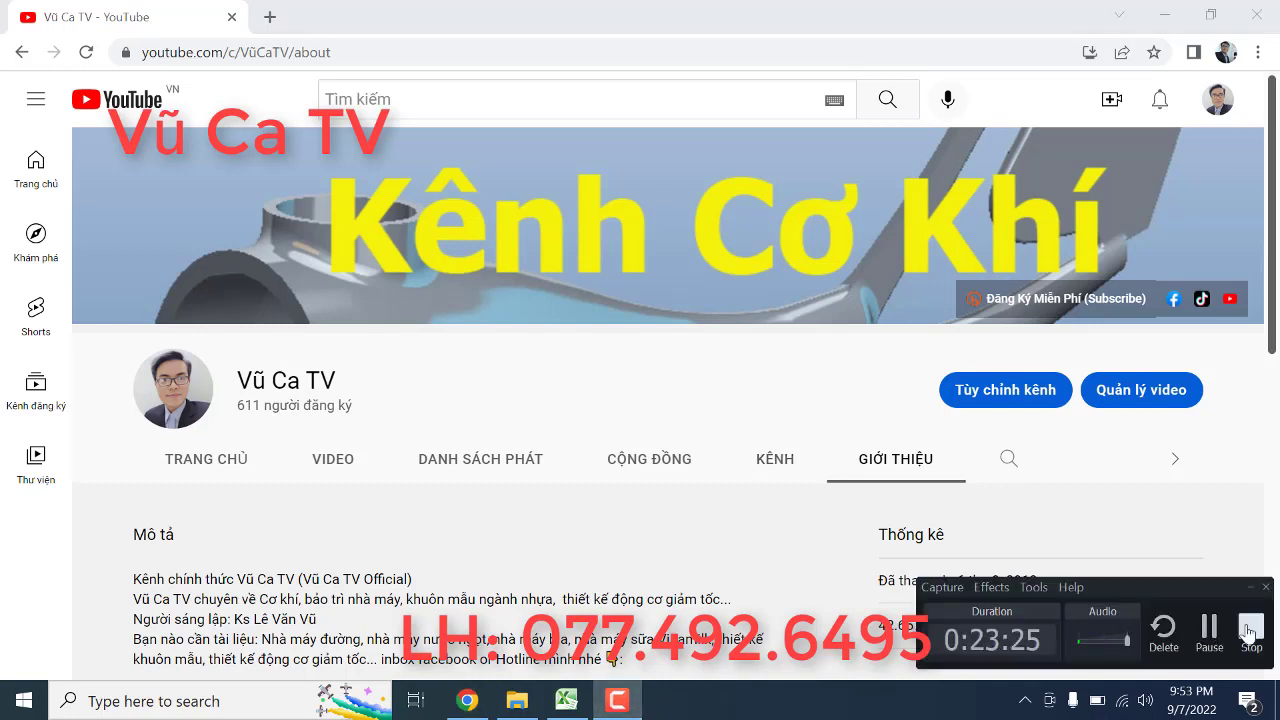